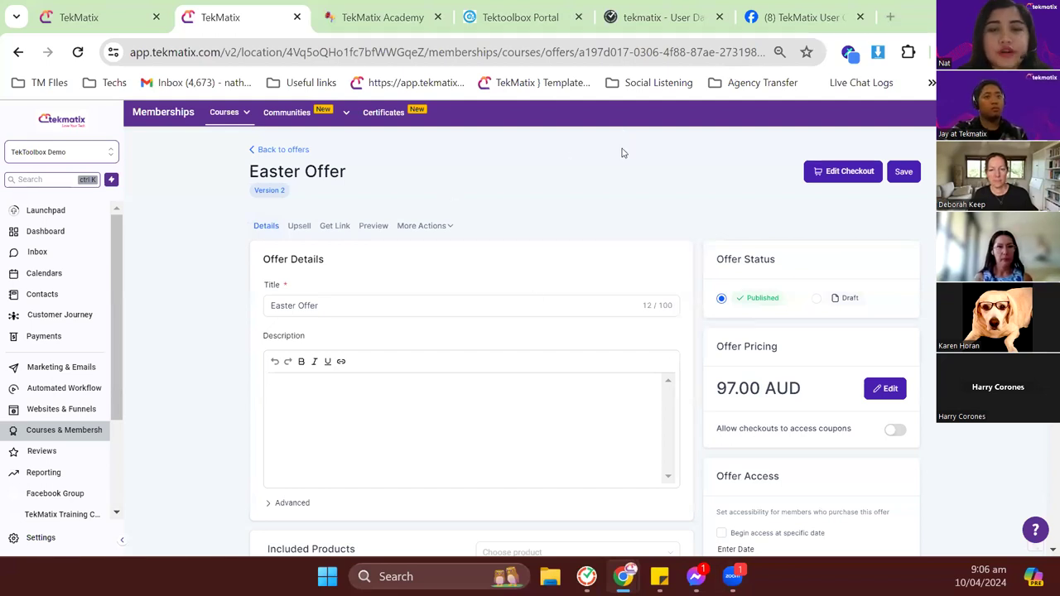
Open the calendar settings and start creating a new Round Robin calendar
{"action": "left_click", "coordinate": [66, 534]}
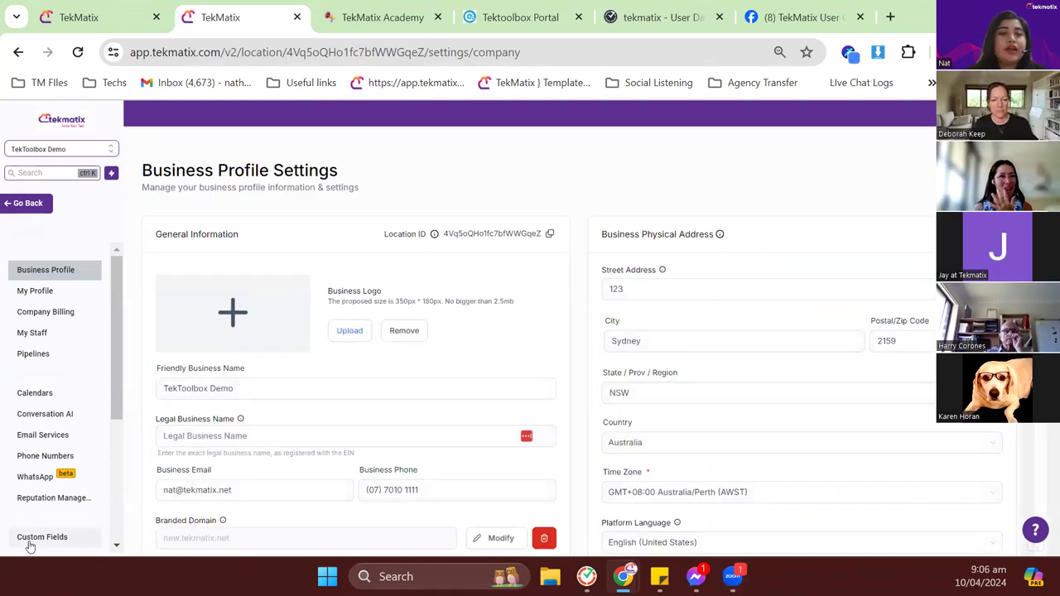
{"action": "left_click", "coordinate": [74, 401]}
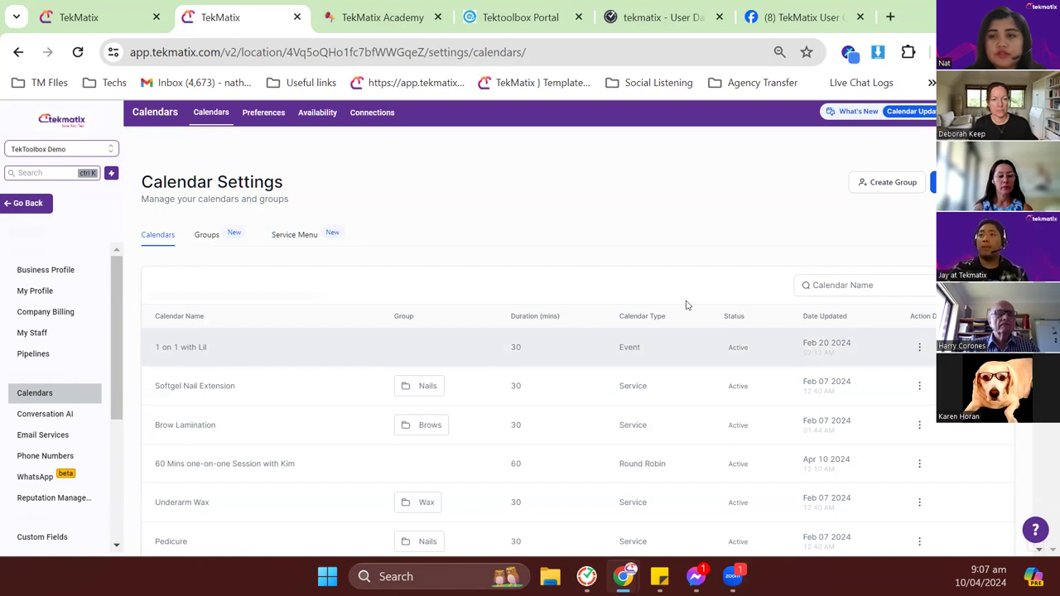
{"action": "left_click", "coordinate": [933, 182]}
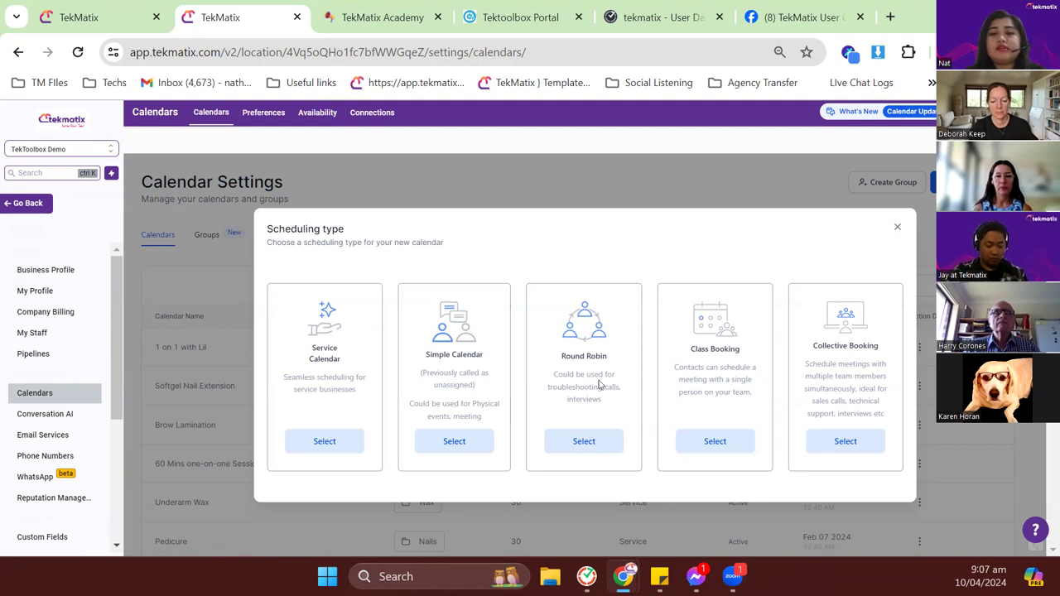
{"action": "left_click", "coordinate": [584, 441]}
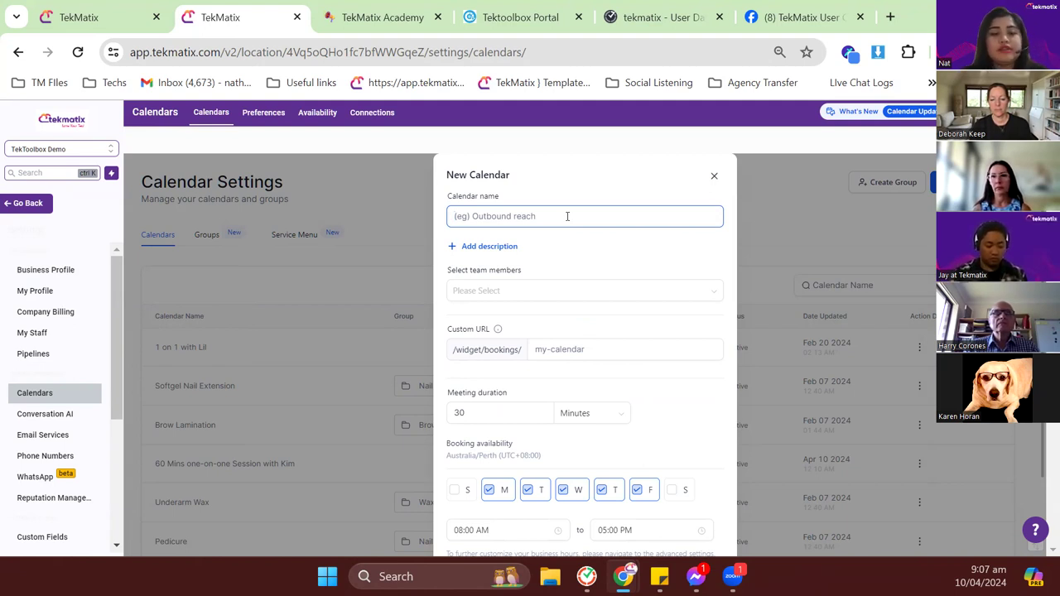
Name the calendar "1 Hour One-On-One Session with" followed by the host's first name, leaving out the description
{"action": "type", "text": "1 Hour"}
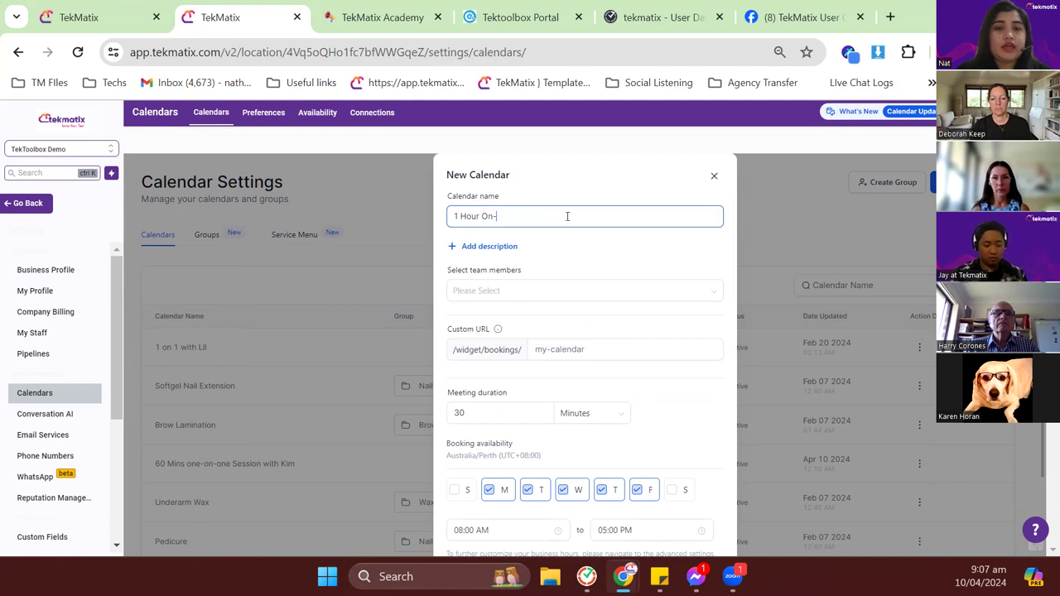
{"action": "type", "text": "On"}
{"action": "type", "text": "-One Sessi"}
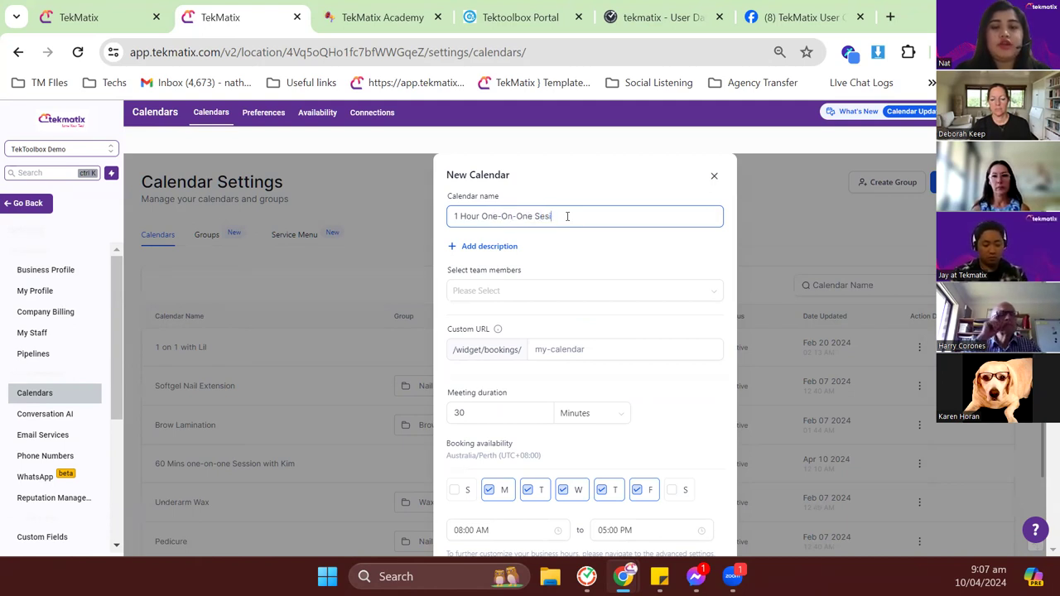
{"action": "type", "text": "on with"}
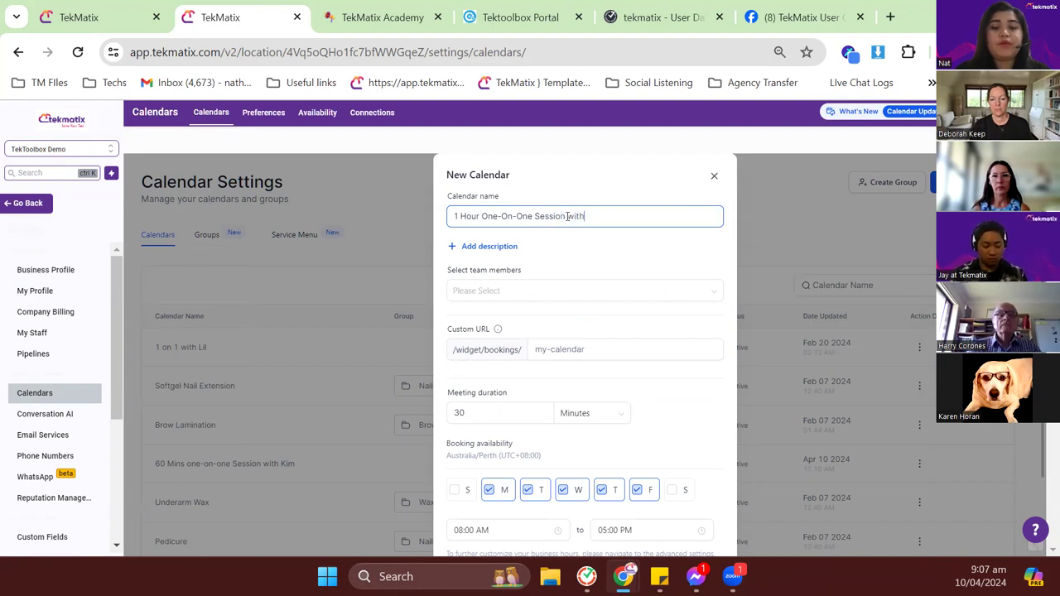
{"action": "type", "text": " Nat"}
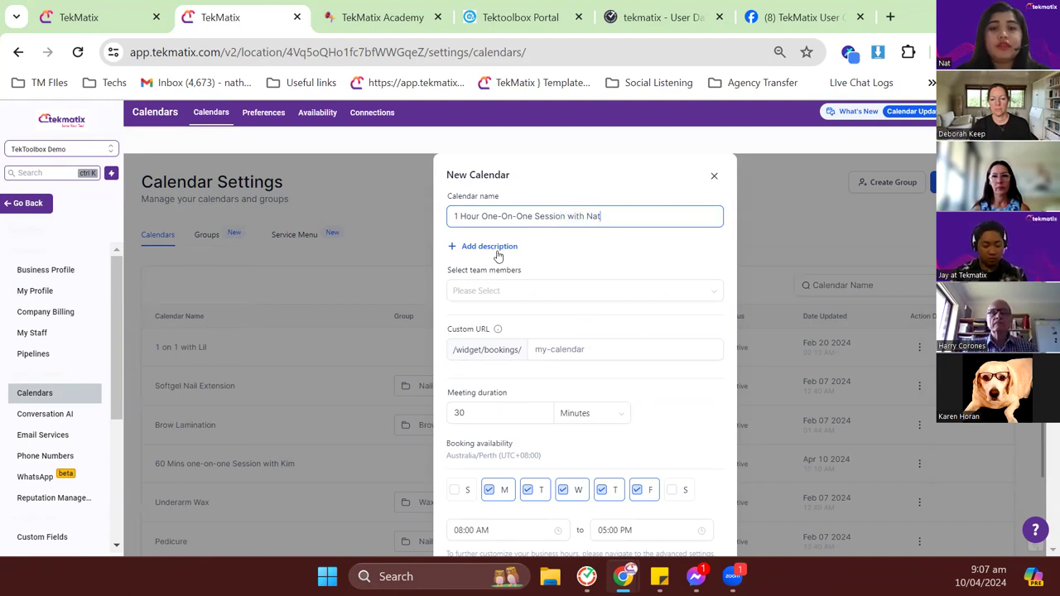
{"action": "left_click", "coordinate": [499, 254]}
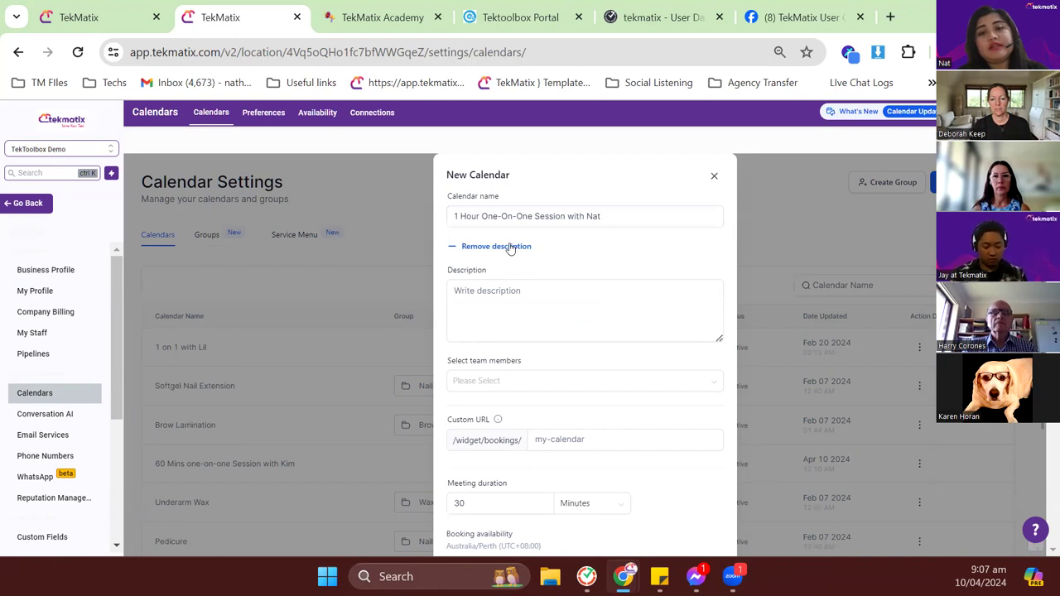
{"action": "left_click", "coordinate": [511, 249]}
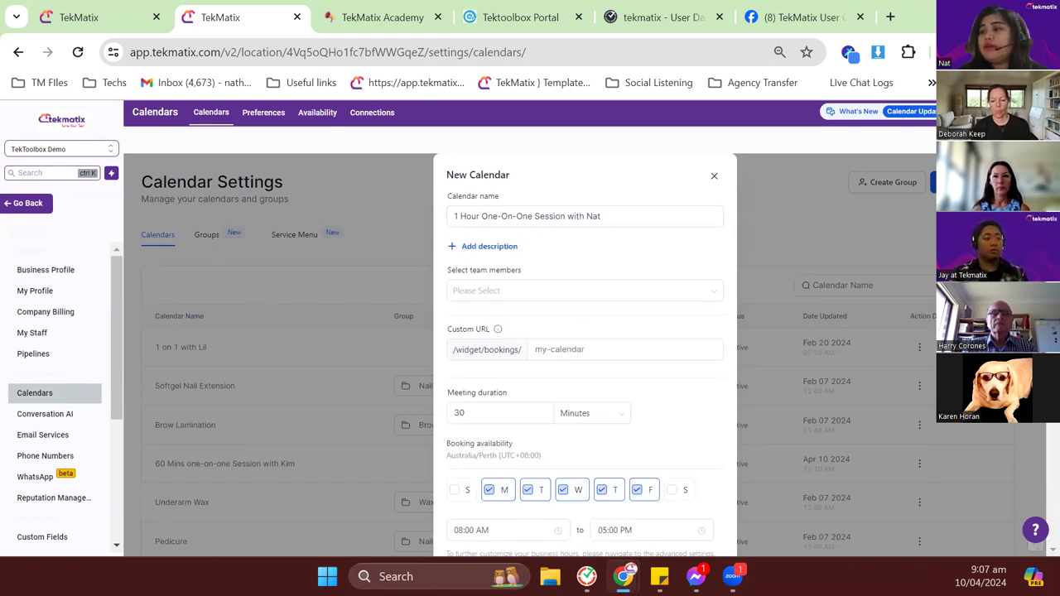
Assign the session's host as the new calendar's team member
{"action": "left_click", "coordinate": [509, 296]}
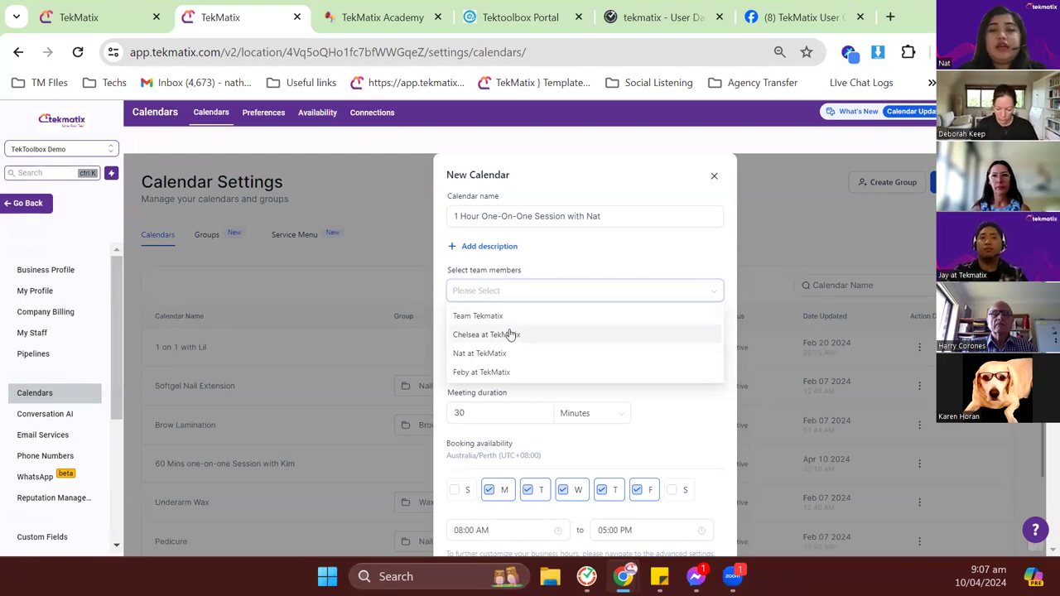
{"action": "left_click", "coordinate": [517, 356]}
{"action": "left_click", "coordinate": [599, 270]}
Set the calendar's custom URL to "one-on-one-with-" followed by the host's short name
{"action": "scroll", "coordinate": [597, 270], "scroll_direction": "down", "scroll_amount": 1}
{"action": "left_click", "coordinate": [588, 267]}
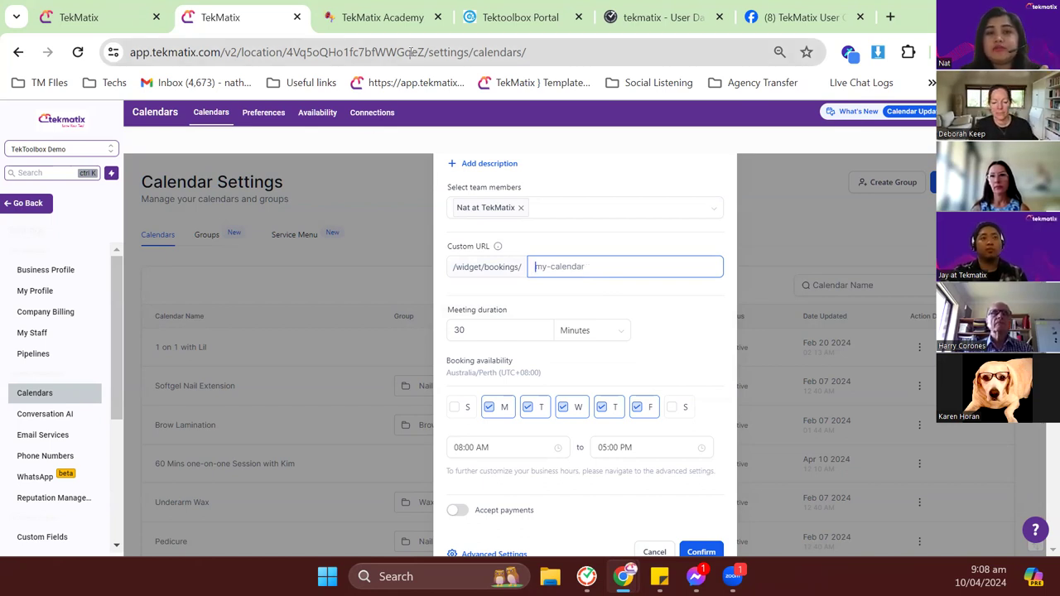
{"action": "left_click_drag", "start_coordinate": [547, 51], "coordinate": [265, 52]}
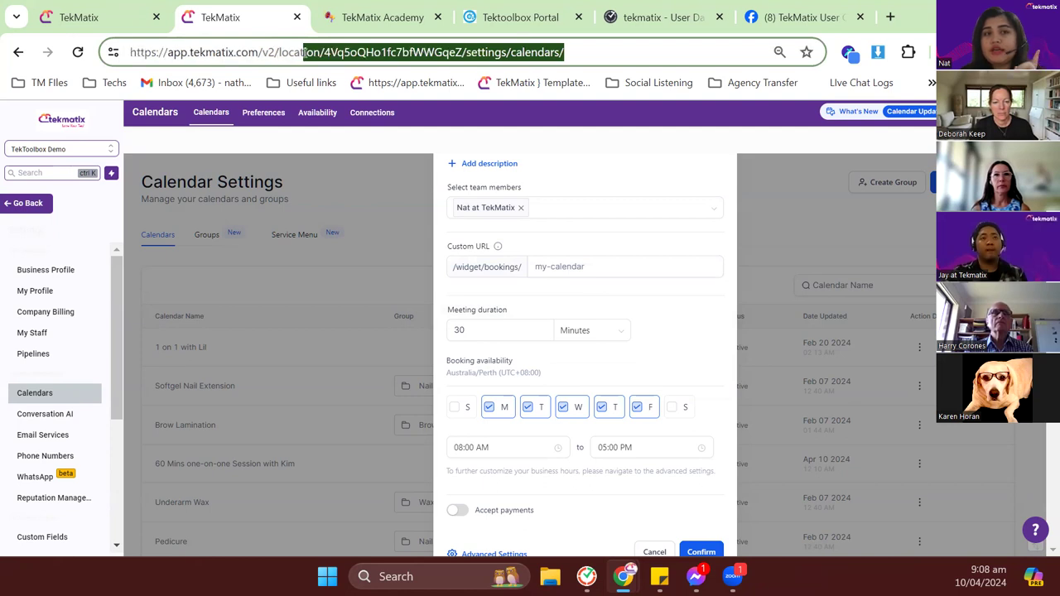
{"action": "left_click", "coordinate": [308, 51]}
{"action": "left_click", "coordinate": [578, 267]}
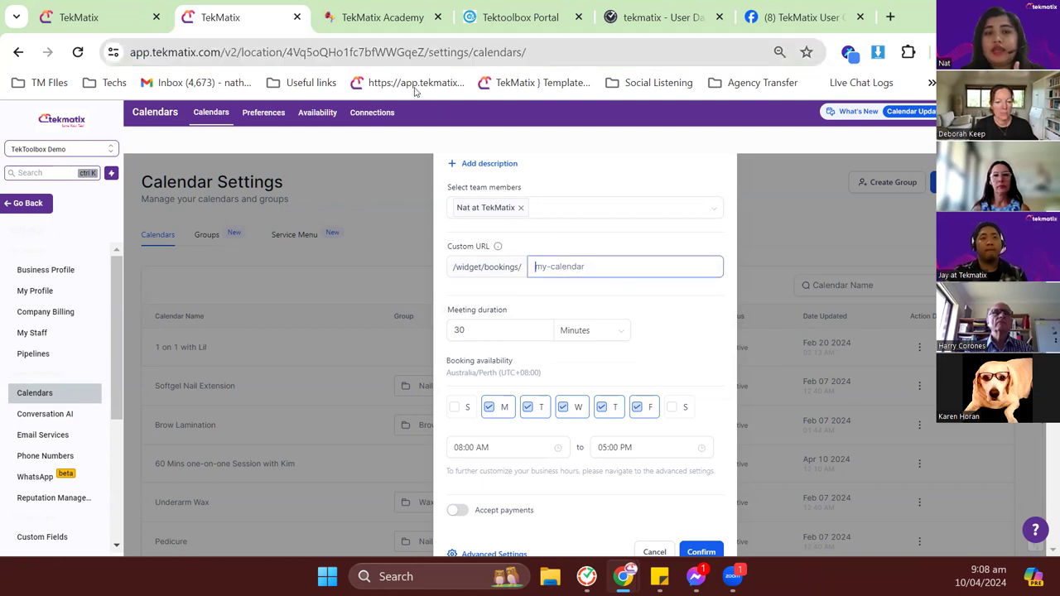
{"action": "left_click_drag", "start_coordinate": [294, 52], "coordinate": [434, 52]}
{"action": "left_click", "coordinate": [582, 268]}
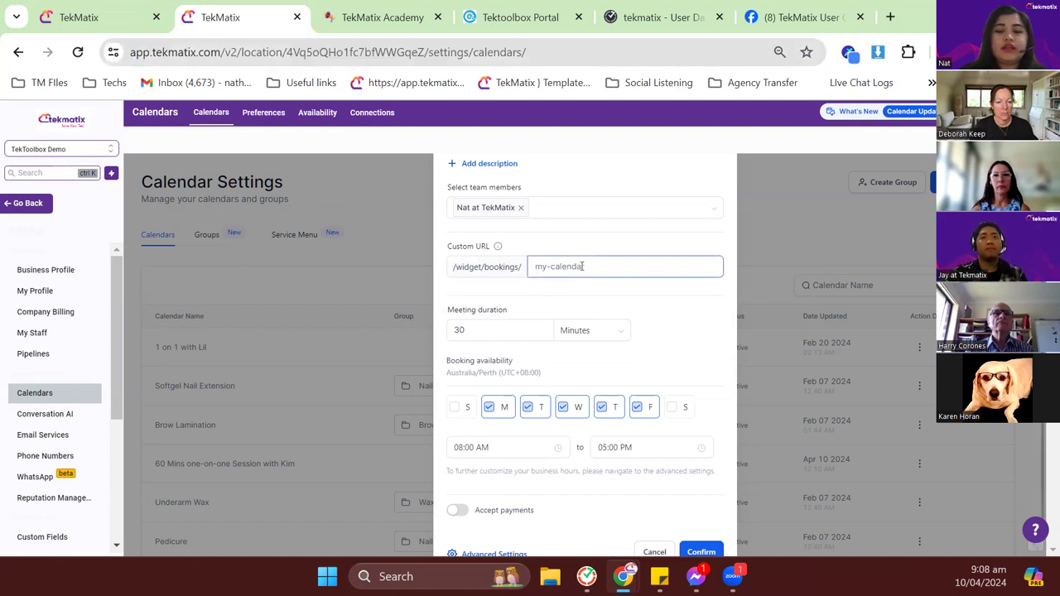
{"action": "type", "text": "one-on-one-with-nath"}
{"action": "left_click", "coordinate": [621, 298]}
Set the meeting duration to 60 minutes
{"action": "left_click", "coordinate": [503, 328]}
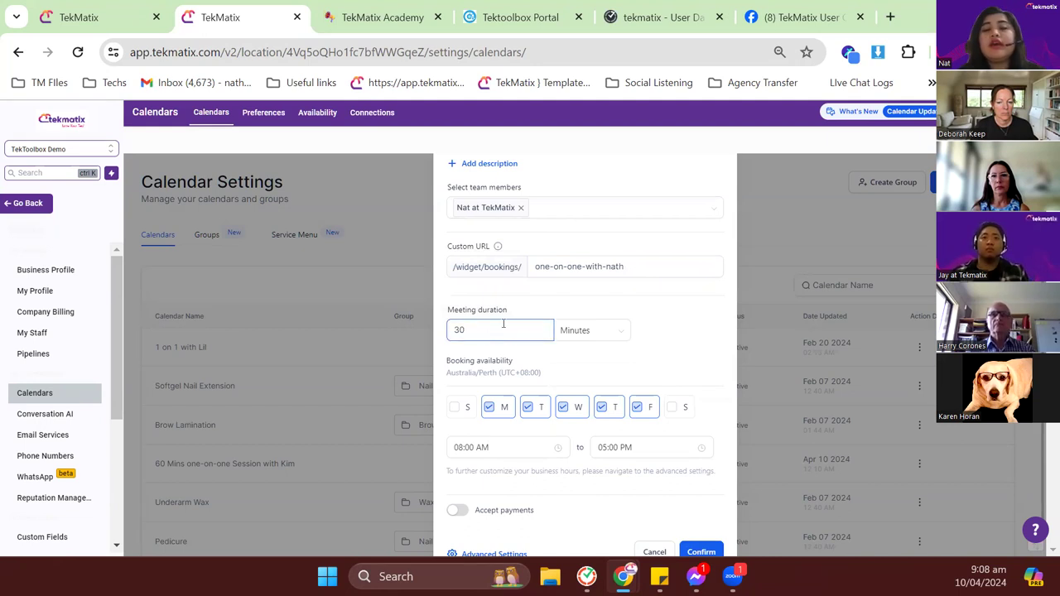
{"action": "scroll", "coordinate": [516, 324], "scroll_direction": "up", "scroll_amount": 1}
{"action": "scroll", "coordinate": [522, 307], "scroll_direction": "down", "scroll_amount": 2}
{"action": "left_click", "coordinate": [508, 312]}
{"action": "key", "text": "BackSpace"}
{"action": "key", "text": "BackSpace"}
{"action": "type", "text": "60"}
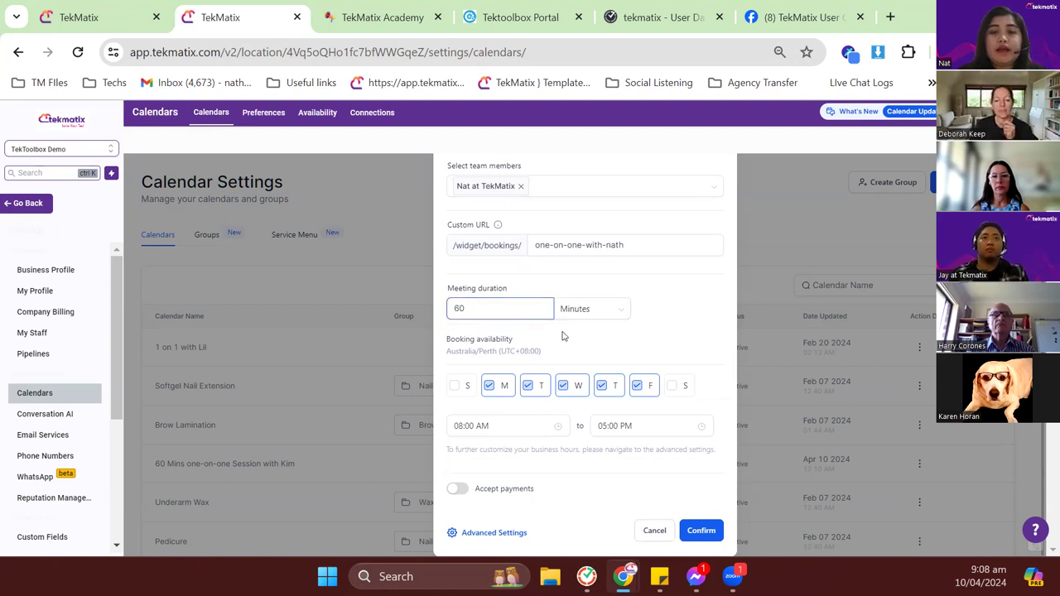
{"action": "left_click", "coordinate": [565, 337]}
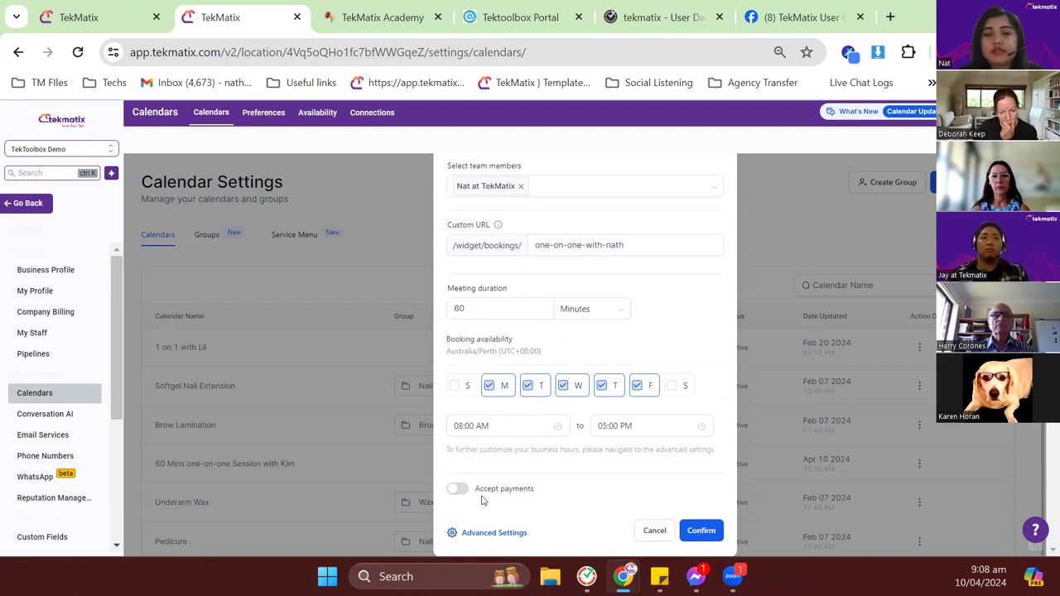
Enable accepting payments for the new calendar and open its advanced settings
{"action": "left_click", "coordinate": [457, 488]}
{"action": "scroll", "coordinate": [554, 484], "scroll_direction": "down", "scroll_amount": 2}
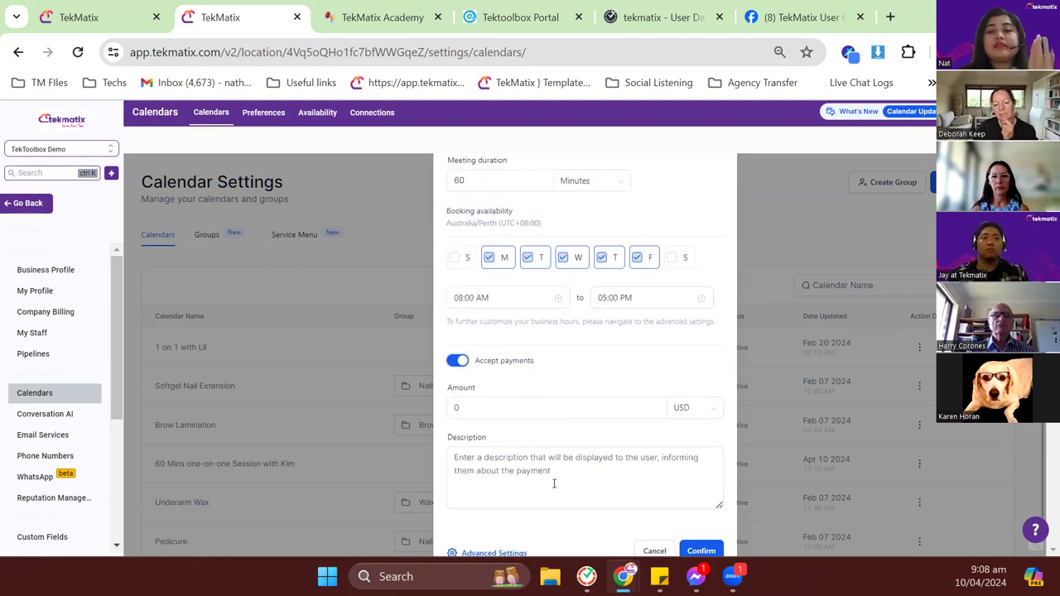
{"action": "left_click", "coordinate": [554, 484]}
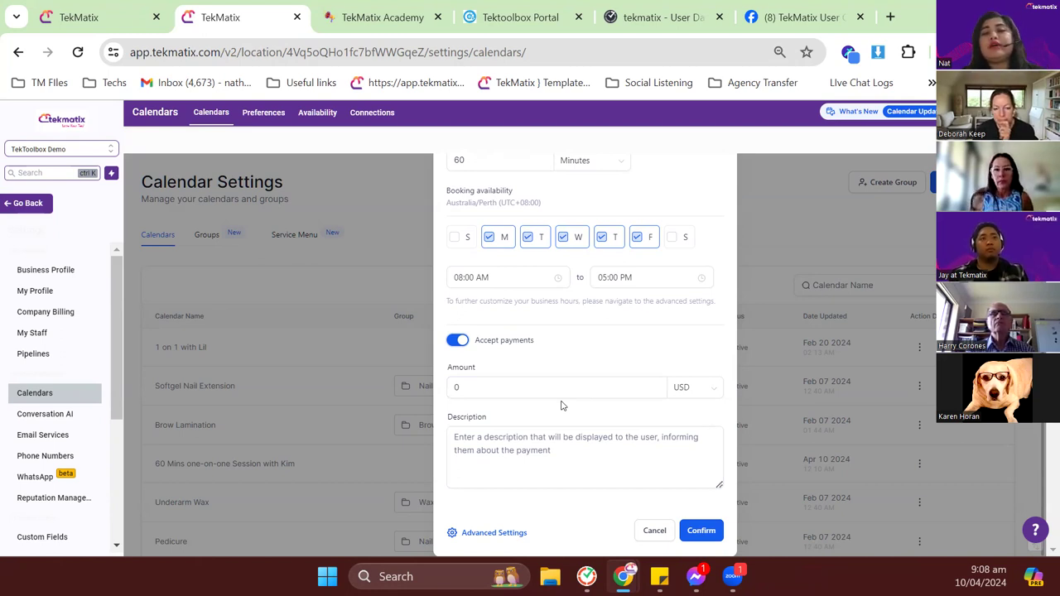
{"action": "left_click", "coordinate": [500, 533]}
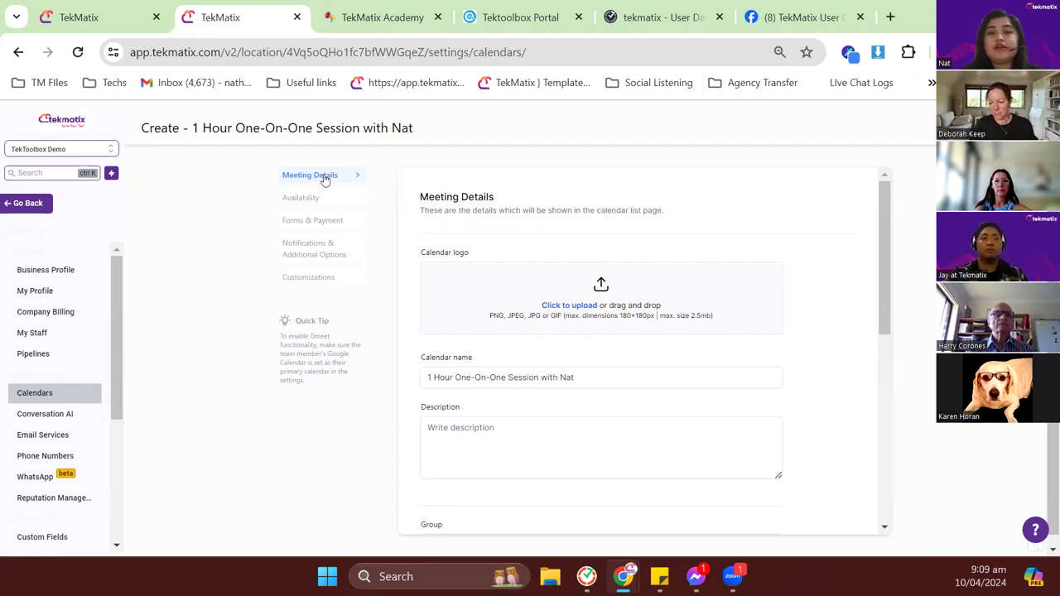
Review the meeting details, including the calendar logo, description, group, invite title, appointment distribution and assigned team member
{"action": "left_click_drag", "start_coordinate": [471, 254], "coordinate": [429, 255]}
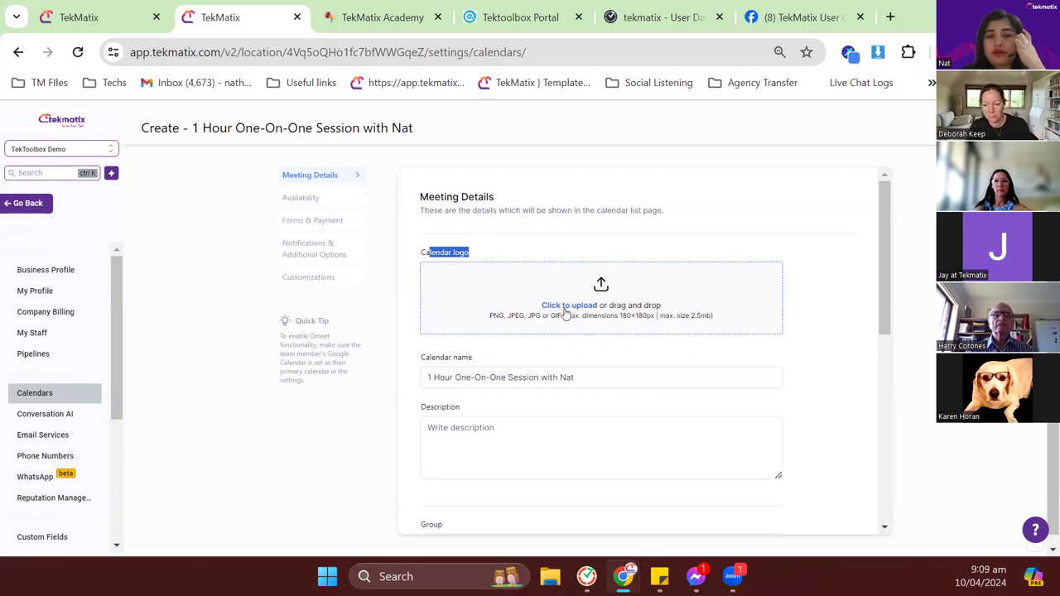
{"action": "scroll", "coordinate": [570, 318], "scroll_direction": "down", "scroll_amount": 1}
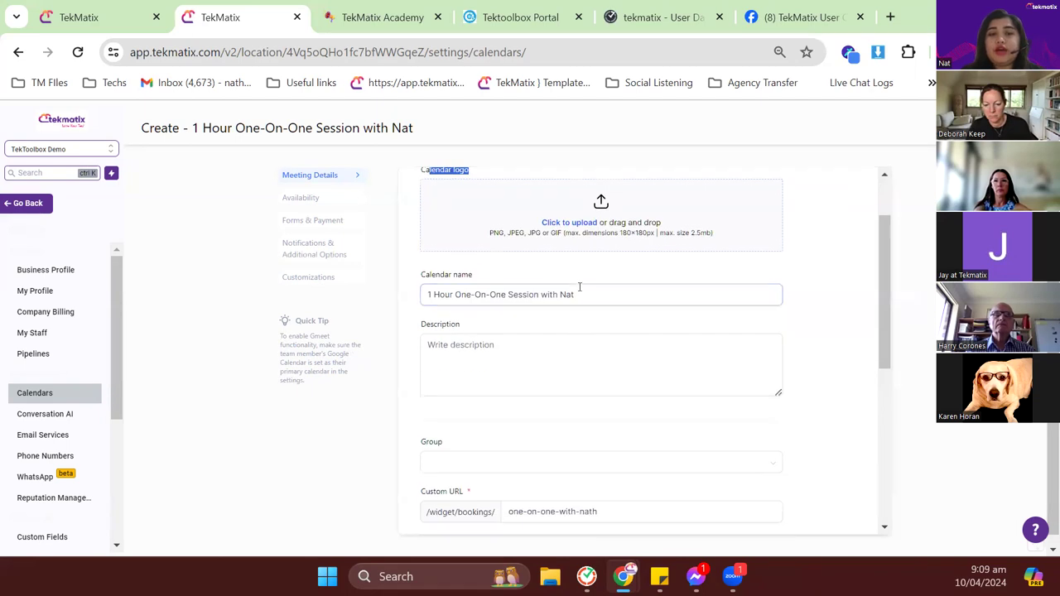
{"action": "scroll", "coordinate": [546, 267], "scroll_direction": "down", "scroll_amount": 2}
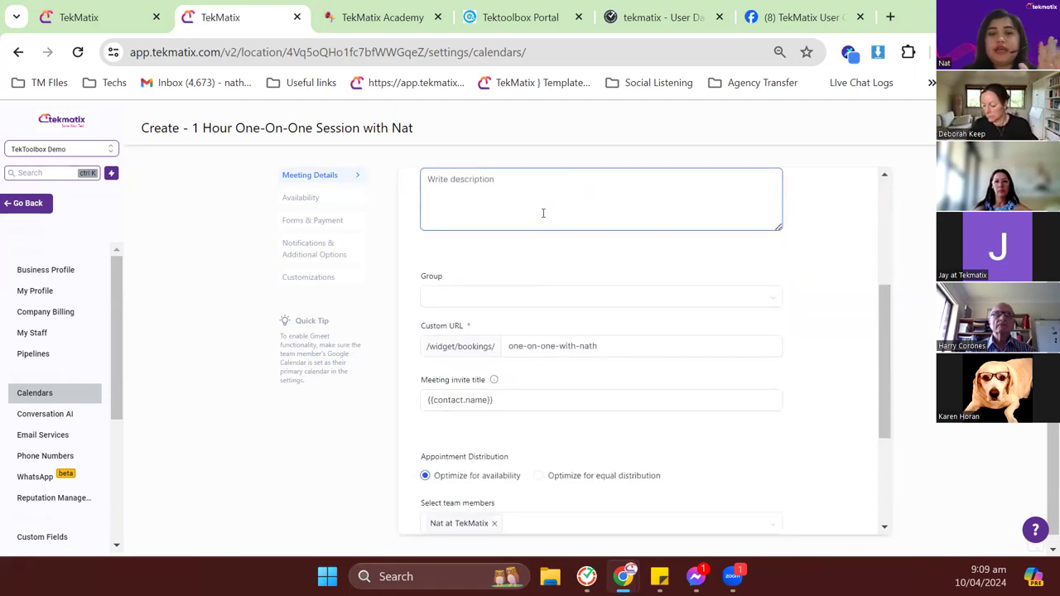
{"action": "scroll", "coordinate": [542, 216], "scroll_direction": "up", "scroll_amount": 2}
{"action": "scroll", "coordinate": [544, 241], "scroll_direction": "down", "scroll_amount": 1}
{"action": "scroll", "coordinate": [545, 241], "scroll_direction": "down", "scroll_amount": 3}
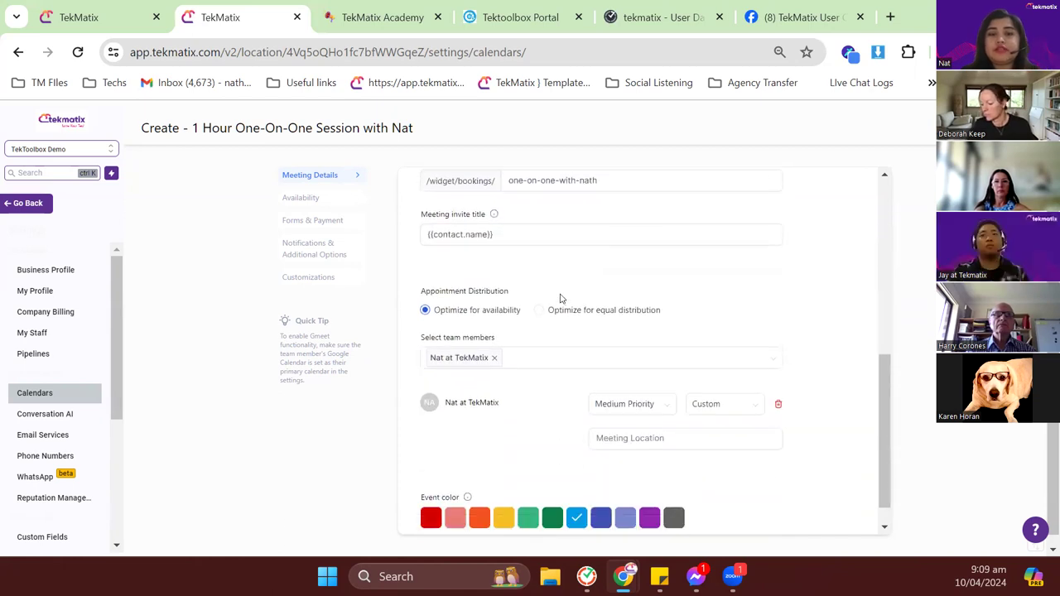
{"action": "left_click_drag", "start_coordinate": [521, 372], "coordinate": [444, 374]}
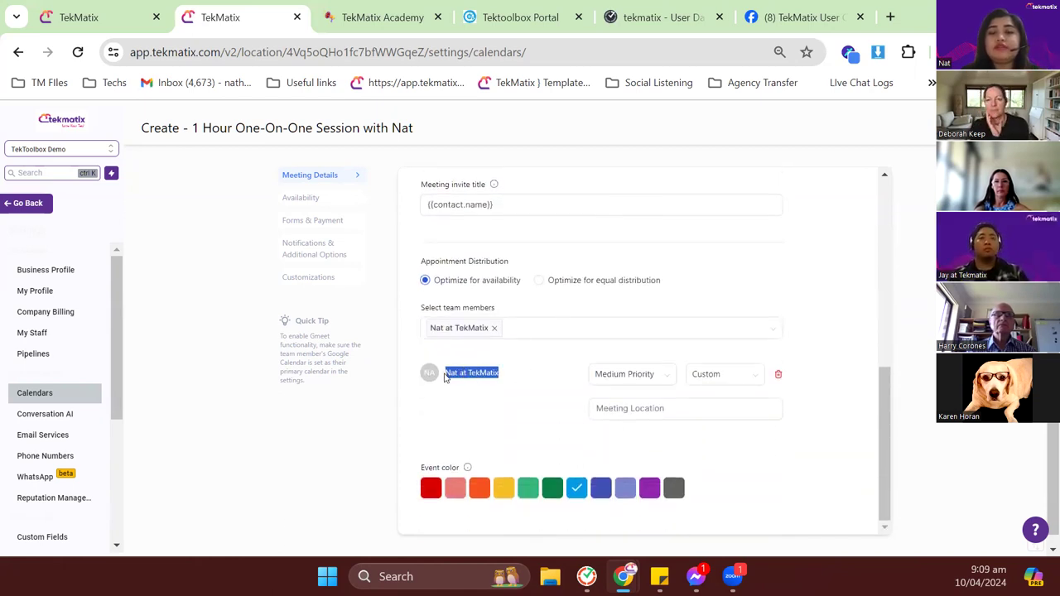
{"action": "left_click", "coordinate": [563, 375]}
Set the team member's meeting location type to Full Address
{"action": "left_click", "coordinate": [719, 378]}
{"action": "left_click", "coordinate": [718, 420]}
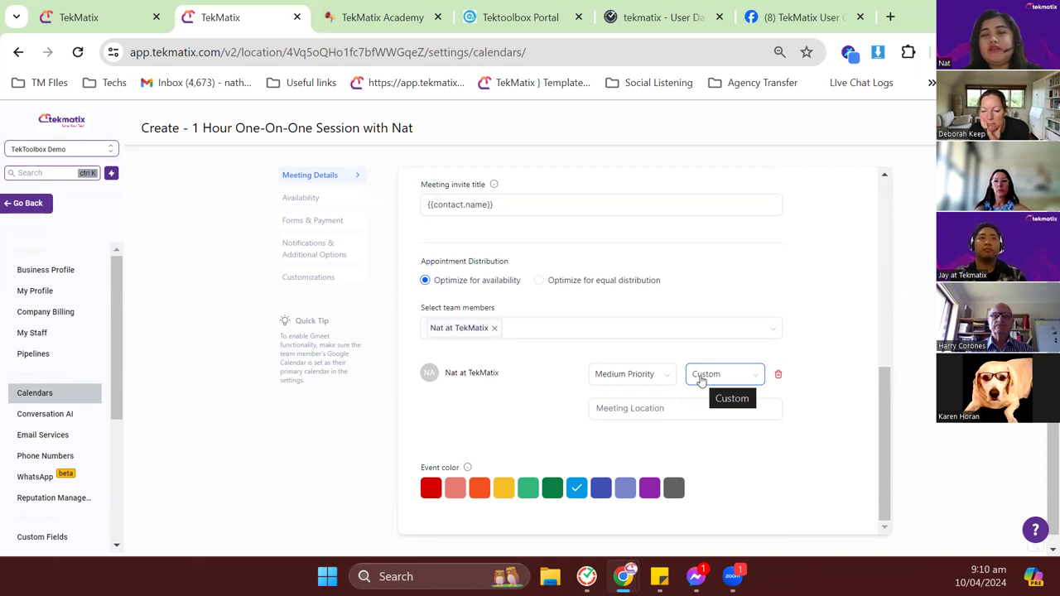
{"action": "left_click", "coordinate": [694, 406]}
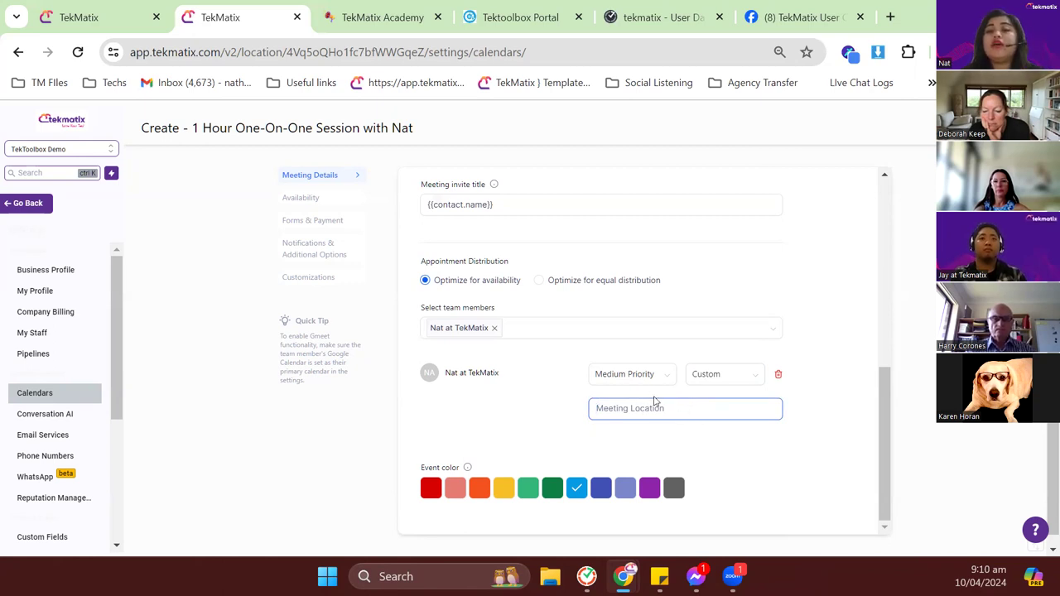
{"action": "left_click", "coordinate": [709, 380]}
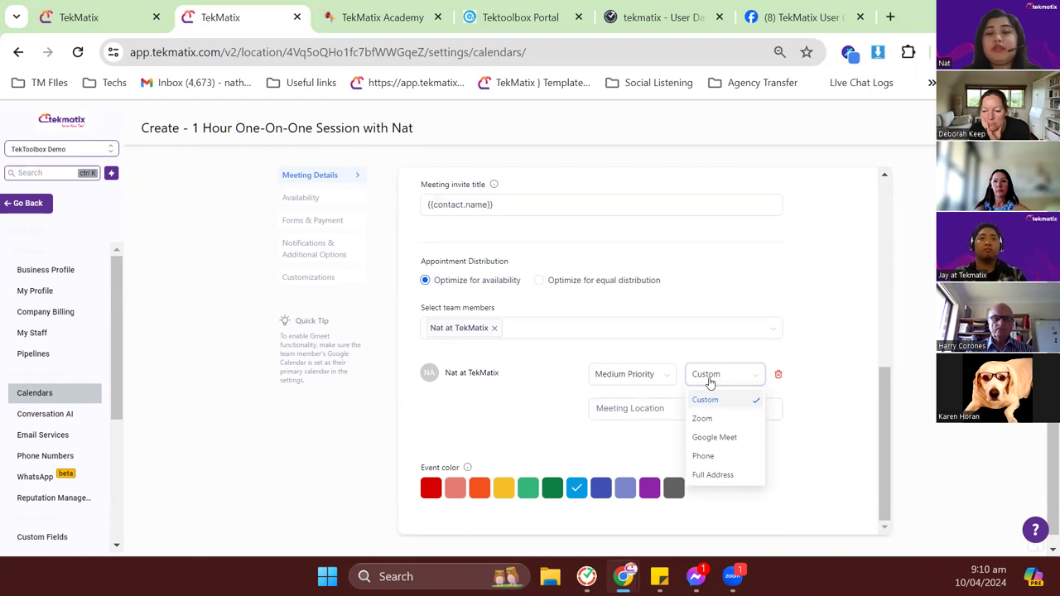
{"action": "left_click", "coordinate": [727, 483]}
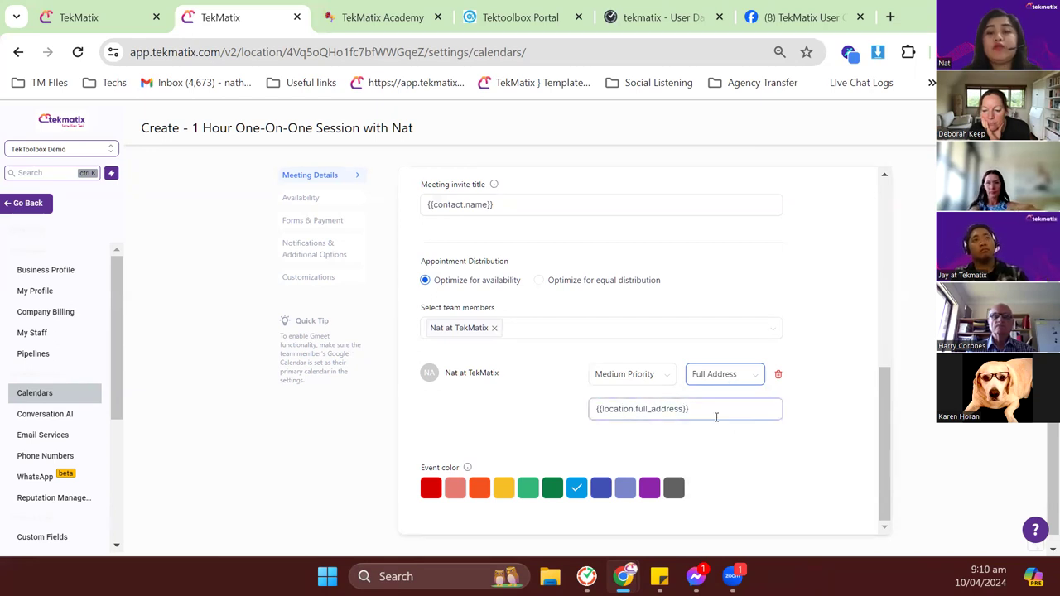
Clear the address placeholder from the meeting location and set the location type to Custom
{"action": "left_click_drag", "start_coordinate": [687, 409], "coordinate": [587, 409]}
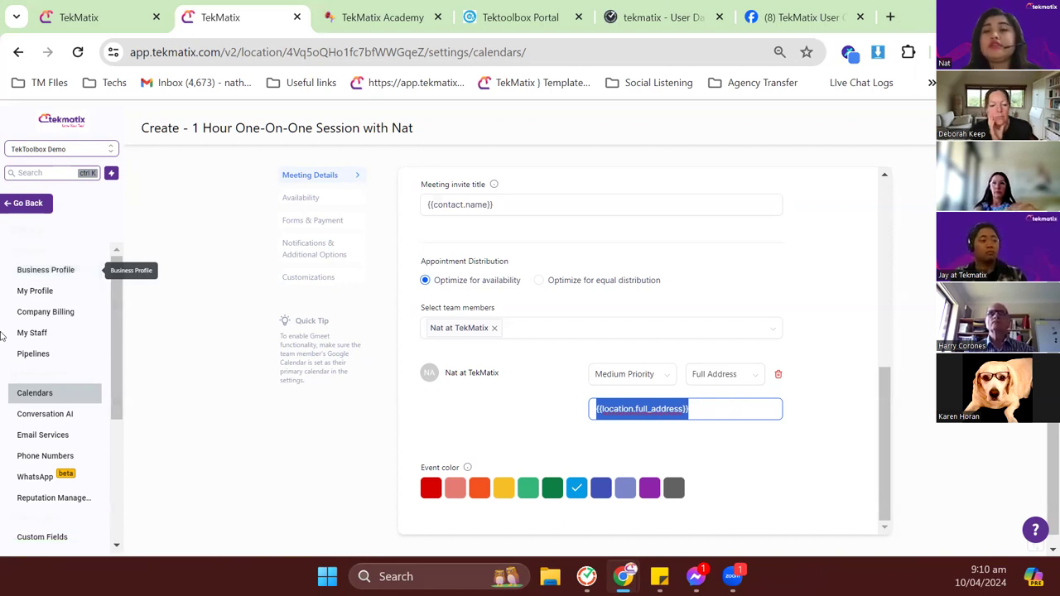
{"action": "left_click", "coordinate": [704, 413]}
{"action": "key", "text": "ctrl+a"}
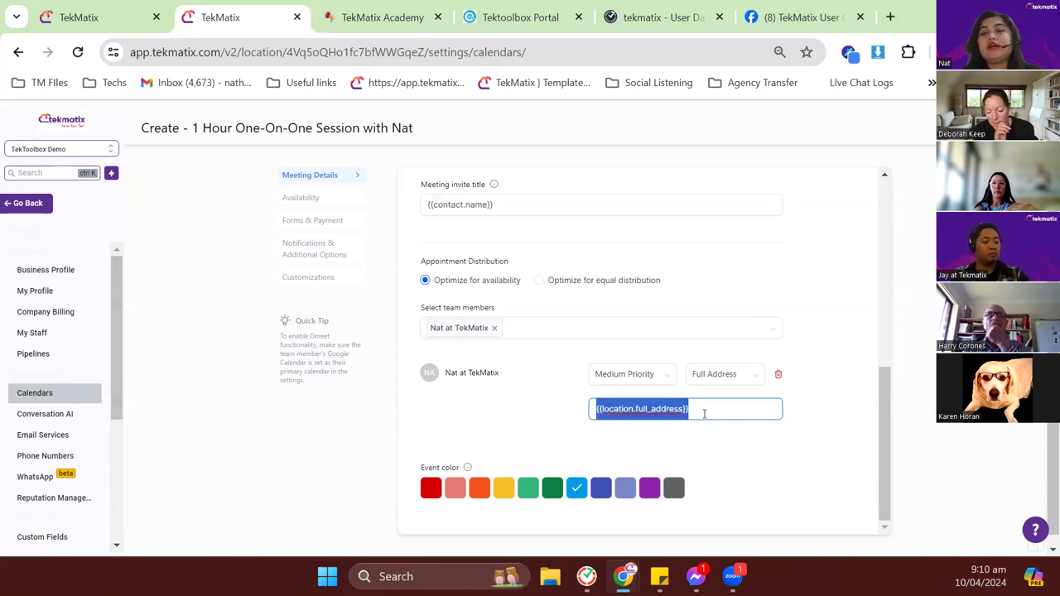
{"action": "key", "text": "BackSpace"}
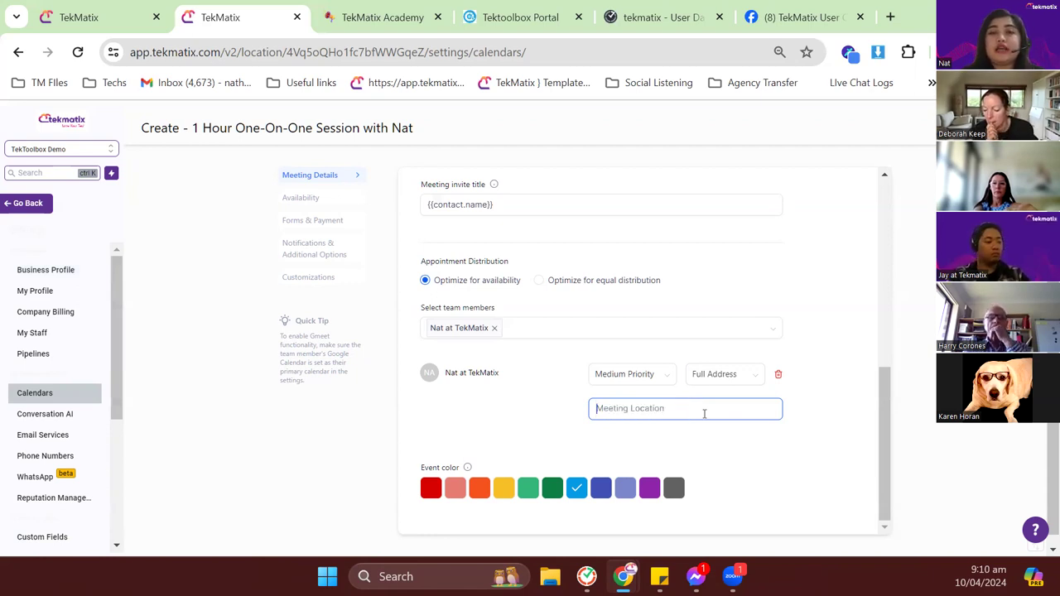
{"action": "left_click", "coordinate": [732, 374]}
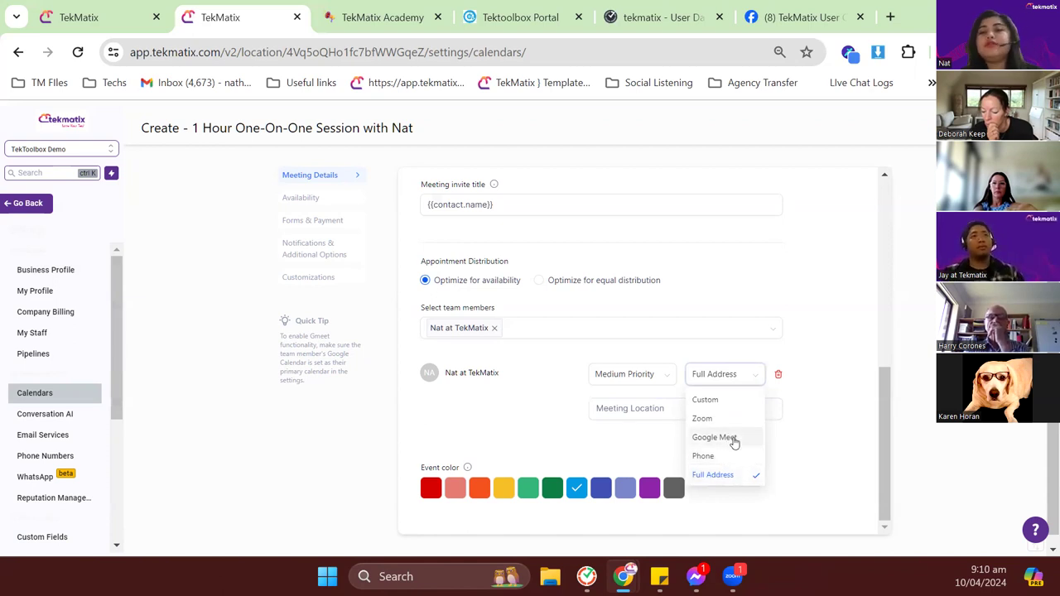
{"action": "left_click", "coordinate": [736, 400]}
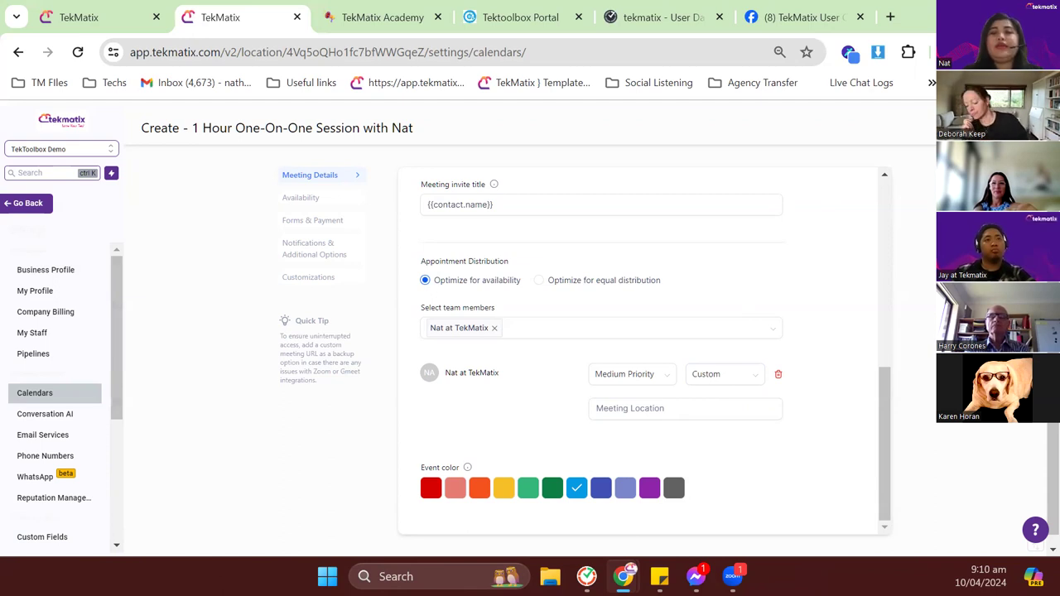
Review the calendar's weekly available hours, trying out a second time slot on Monday and removing it again
{"action": "left_click", "coordinate": [300, 197]}
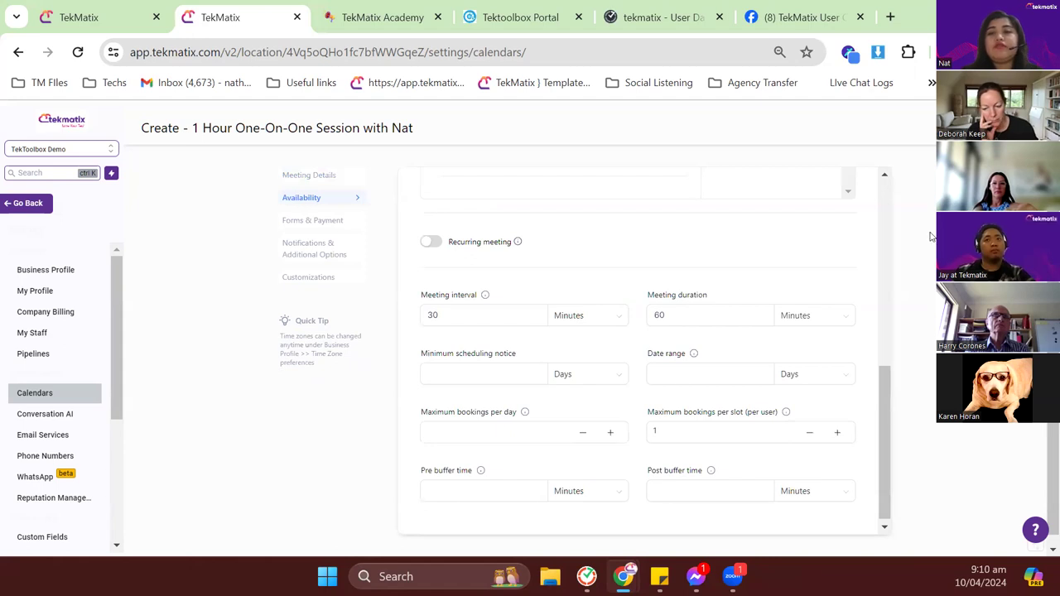
{"action": "scroll", "coordinate": [699, 323], "scroll_direction": "up", "scroll_amount": 5}
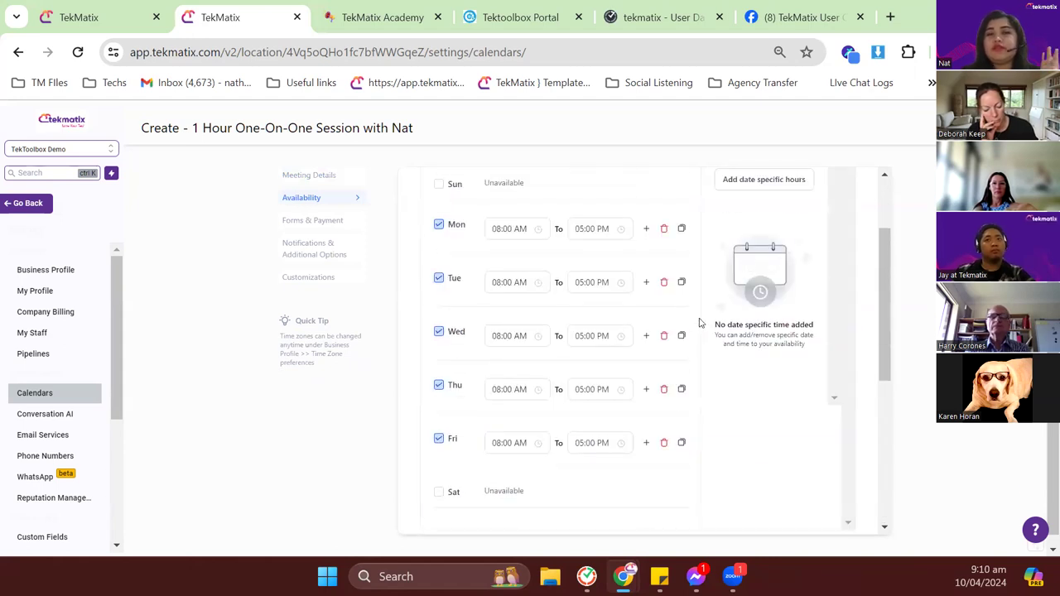
{"action": "scroll", "coordinate": [700, 323], "scroll_direction": "up", "scroll_amount": 3}
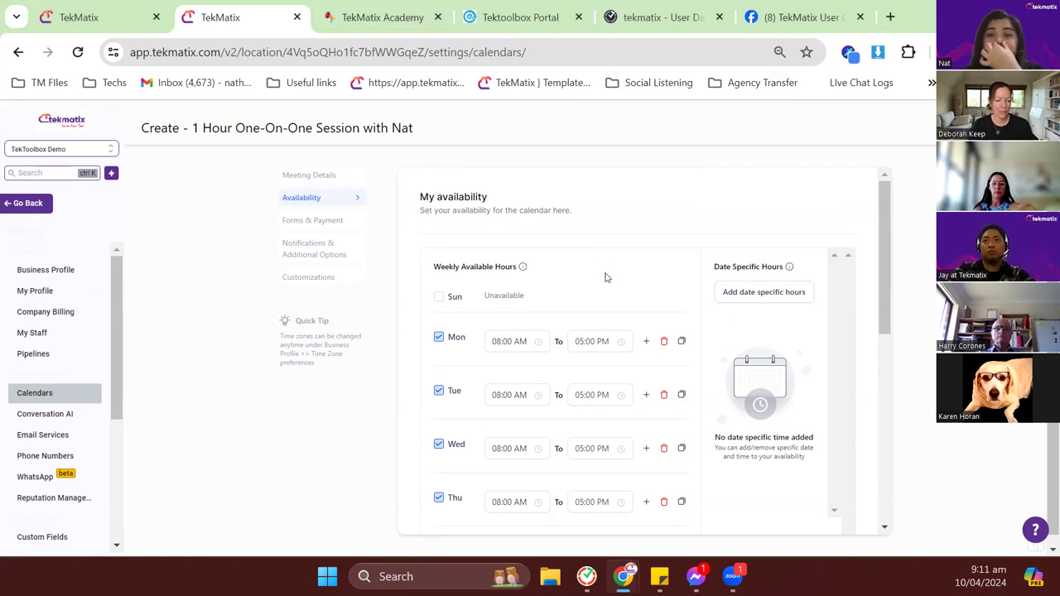
{"action": "scroll", "coordinate": [588, 335], "scroll_direction": "down", "scroll_amount": 1}
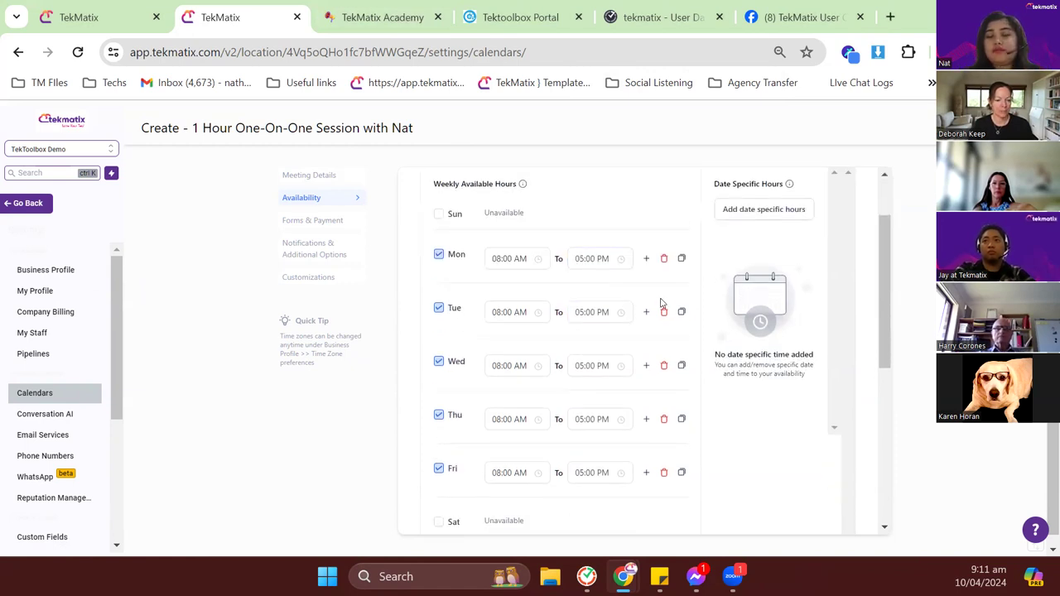
{"action": "scroll", "coordinate": [662, 303], "scroll_direction": "down", "scroll_amount": 1}
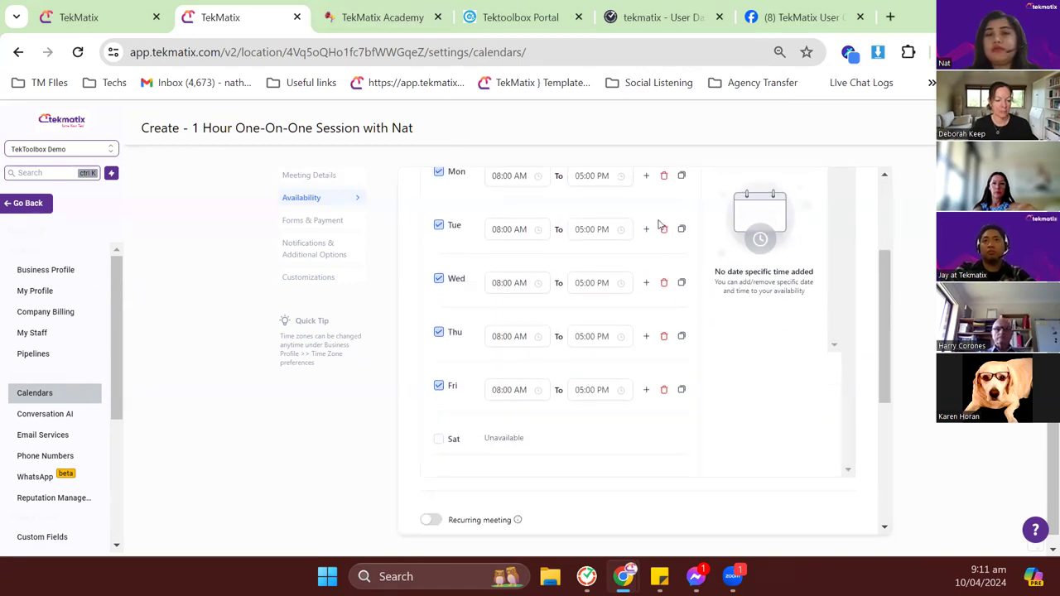
{"action": "left_click", "coordinate": [646, 178]}
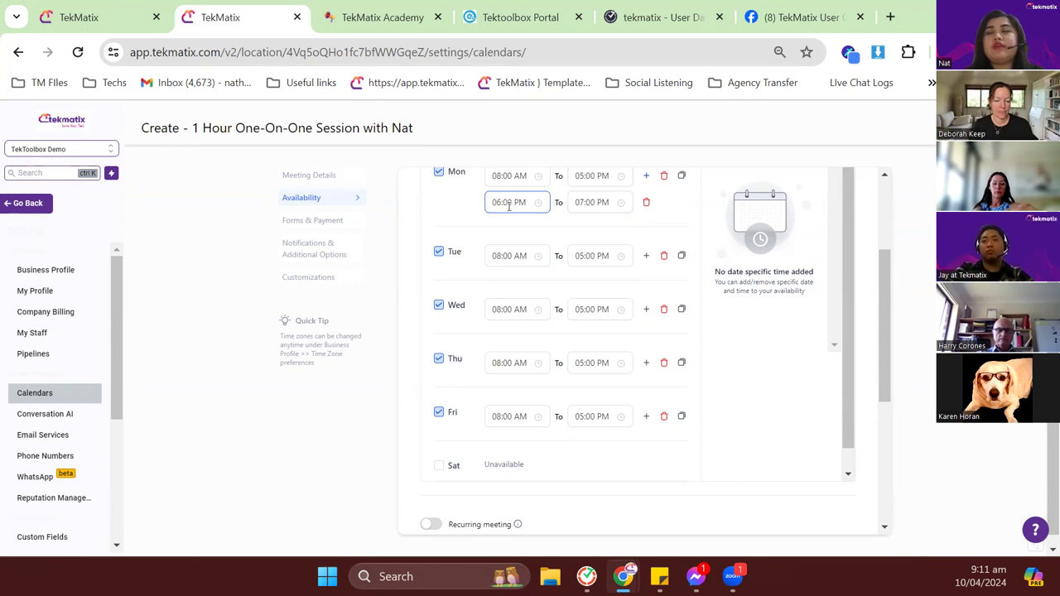
{"action": "left_click", "coordinate": [646, 202]}
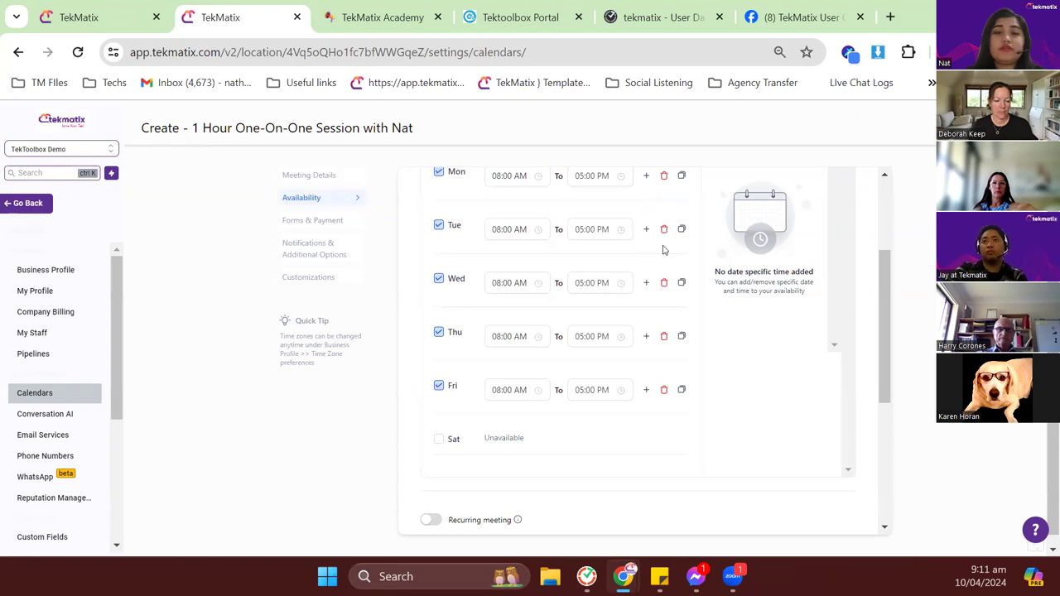
Enable the recurring meeting option to examine its repeat settings, and disable it again
{"action": "scroll", "coordinate": [663, 251], "scroll_direction": "down", "scroll_amount": 2}
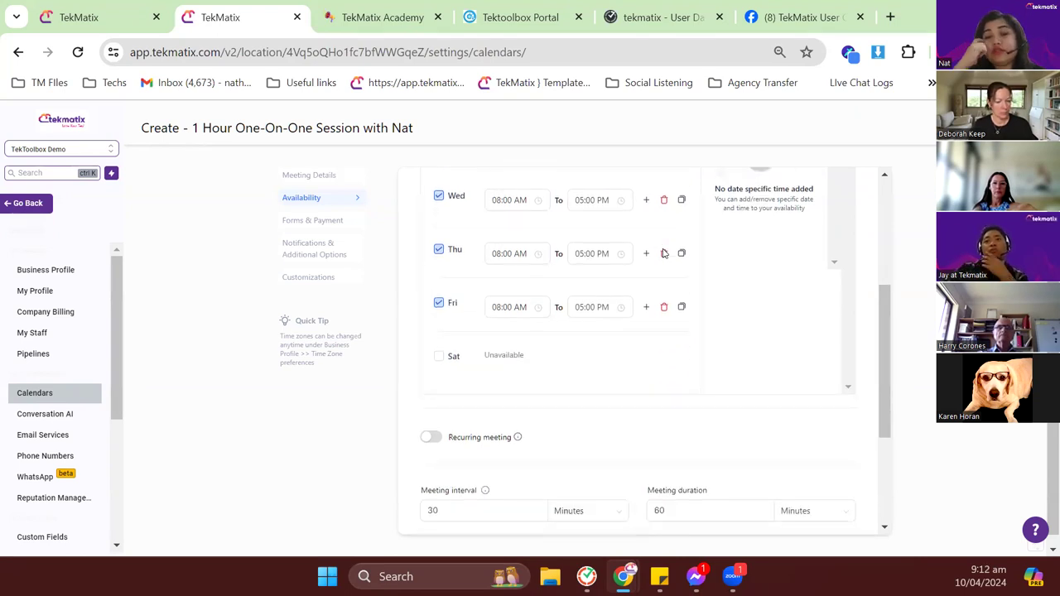
{"action": "scroll", "coordinate": [641, 345], "scroll_direction": "down", "scroll_amount": 4}
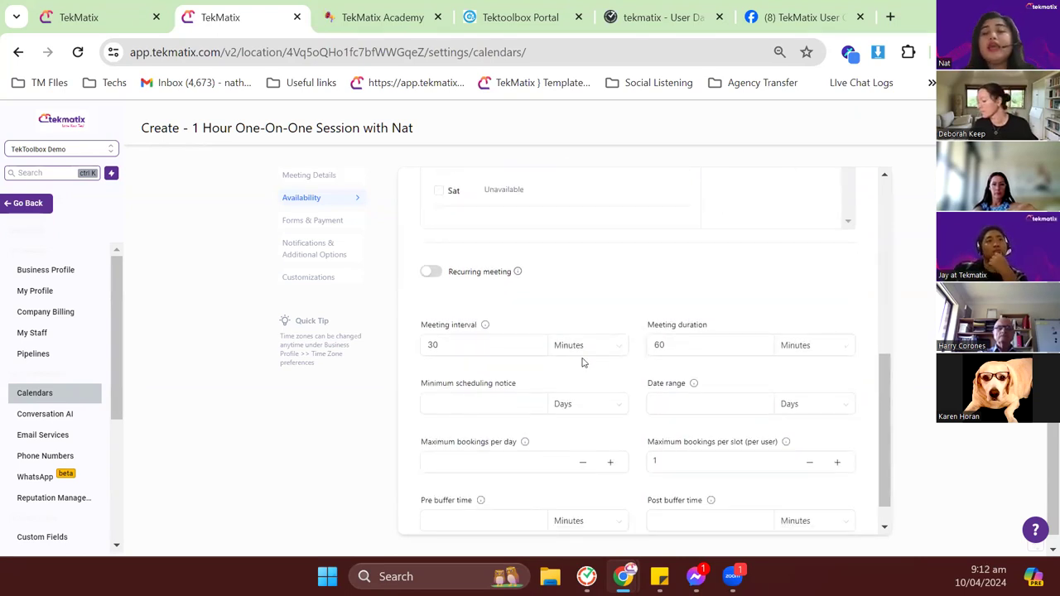
{"action": "left_click", "coordinate": [432, 277]}
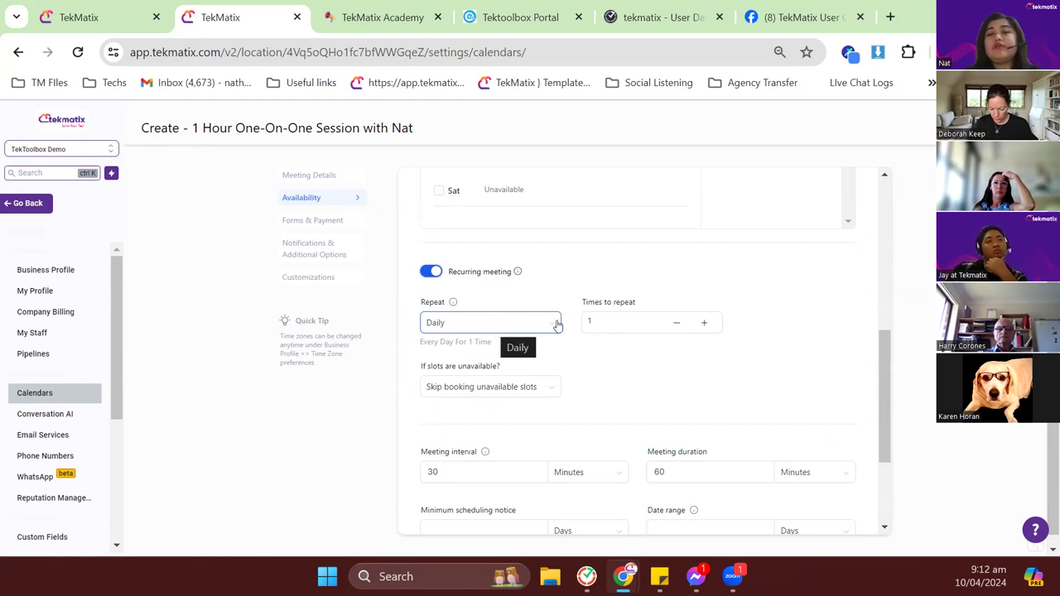
{"action": "triple_click", "coordinate": [578, 304]}
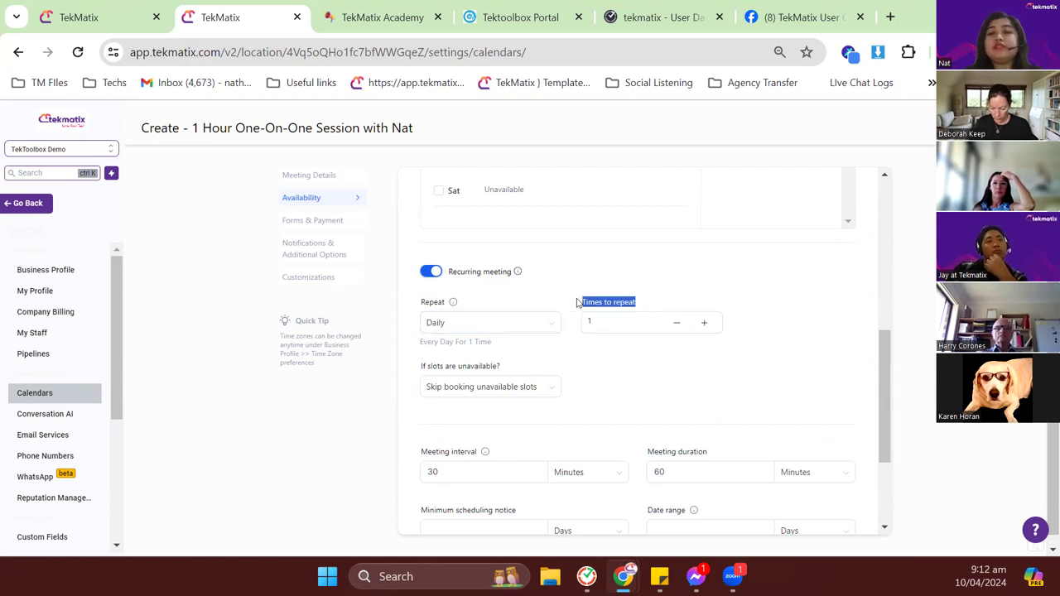
{"action": "left_click", "coordinate": [623, 277]}
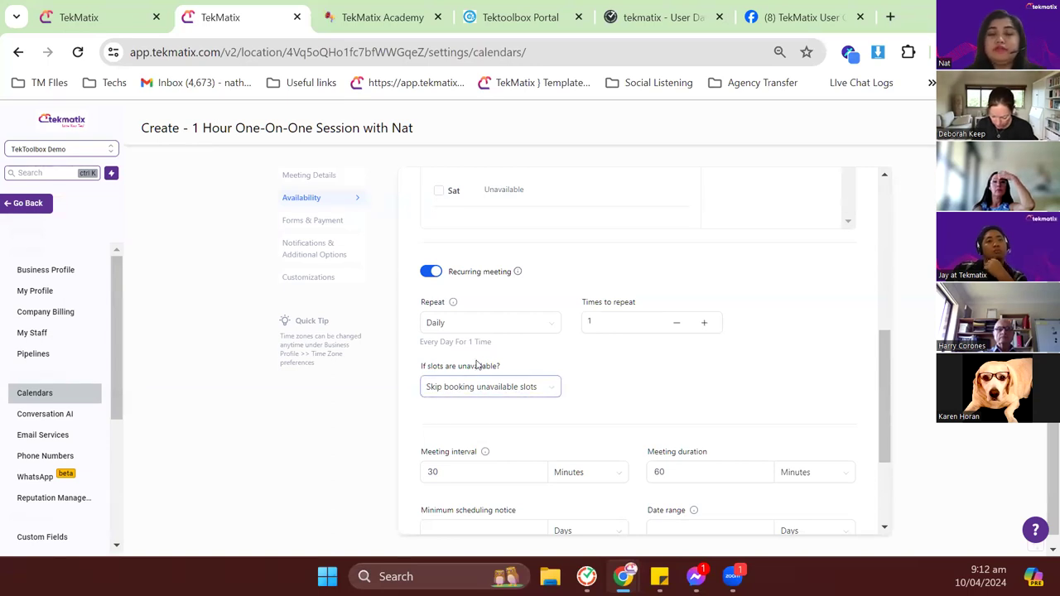
{"action": "left_click", "coordinate": [432, 273]}
Review the remaining availability settings, including the pre buffer and post buffer times
{"action": "scroll", "coordinate": [520, 315], "scroll_direction": "down", "scroll_amount": 1}
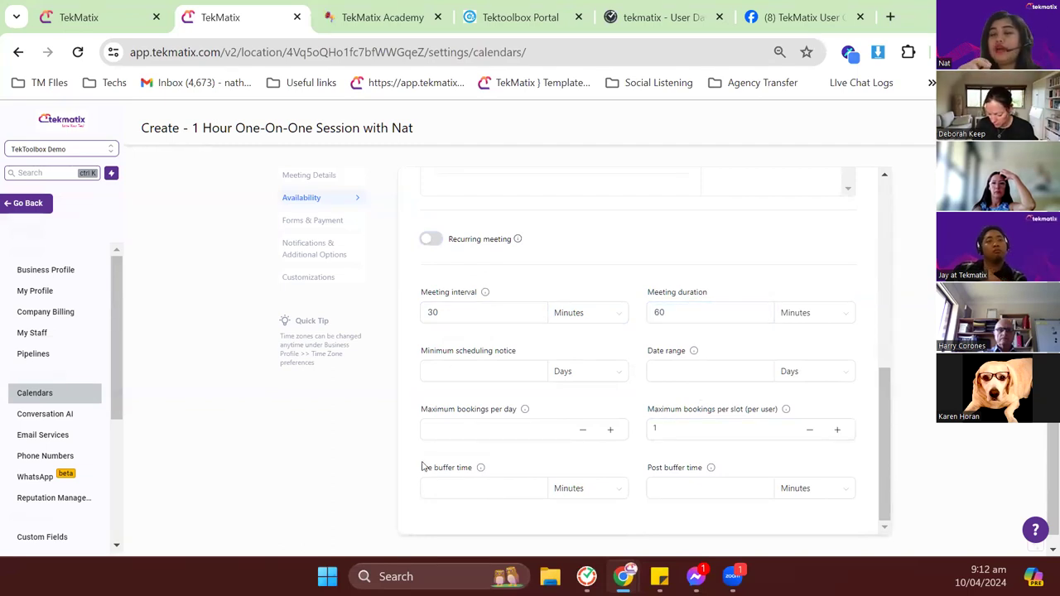
{"action": "left_click_drag", "start_coordinate": [419, 468], "coordinate": [471, 471]}
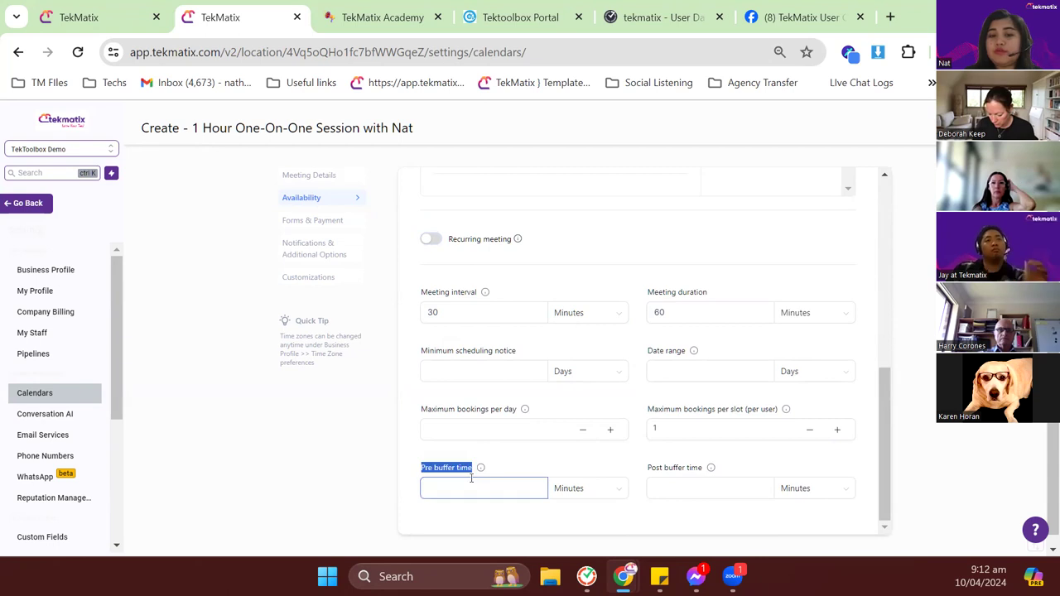
{"action": "left_click_drag", "start_coordinate": [648, 469], "coordinate": [704, 469]}
{"action": "left_click", "coordinate": [590, 461]}
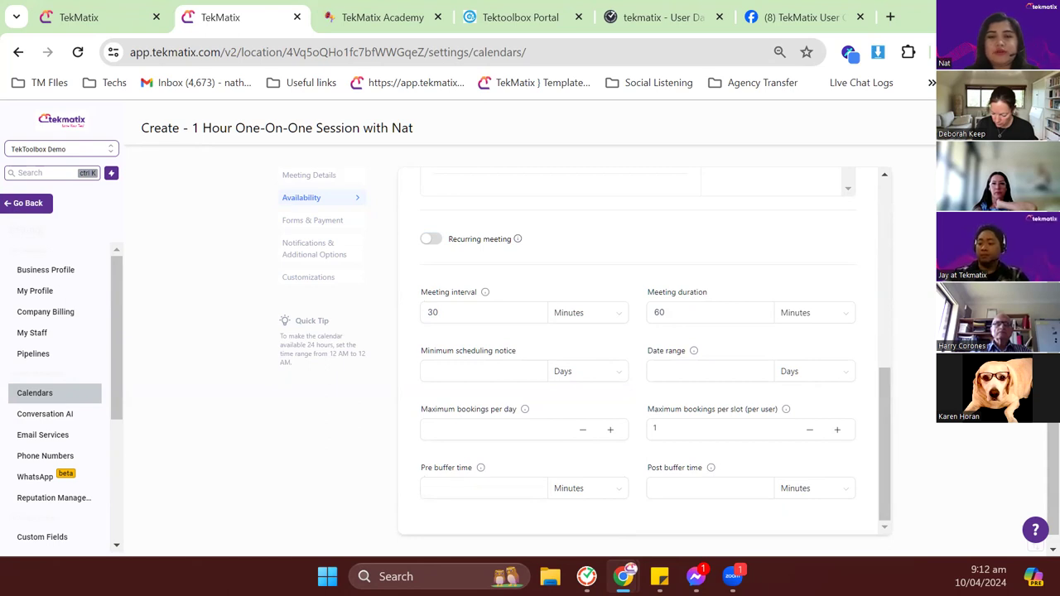
Open the Forms & Payment settings and browse the available booking forms without replacing the Default form
{"action": "scroll", "coordinate": [685, 325], "scroll_direction": "down", "scroll_amount": 3}
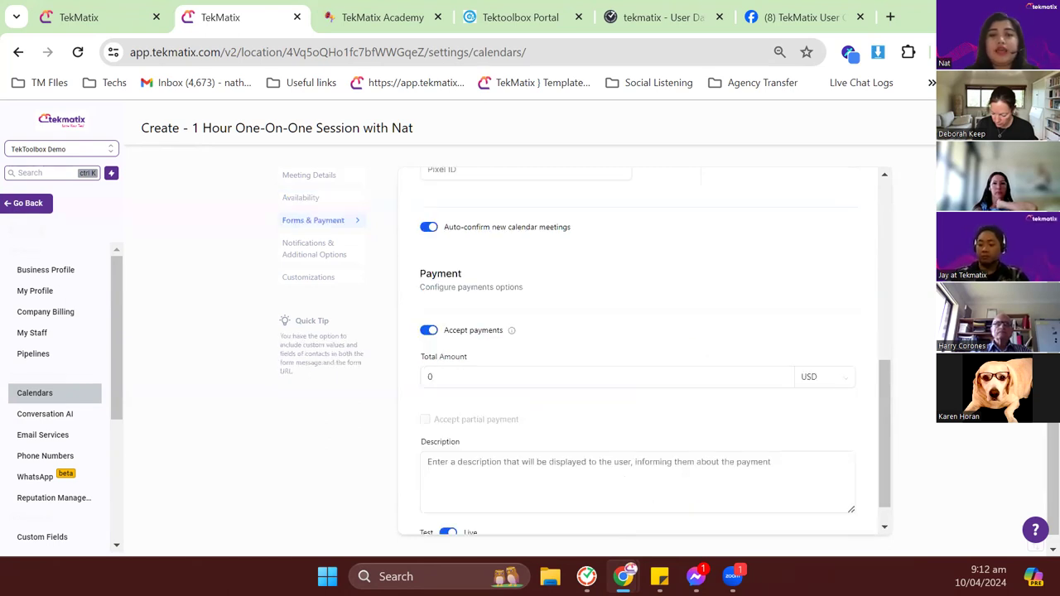
{"action": "scroll", "coordinate": [670, 350], "scroll_direction": "up", "scroll_amount": 5}
{"action": "scroll", "coordinate": [673, 357], "scroll_direction": "up", "scroll_amount": 1}
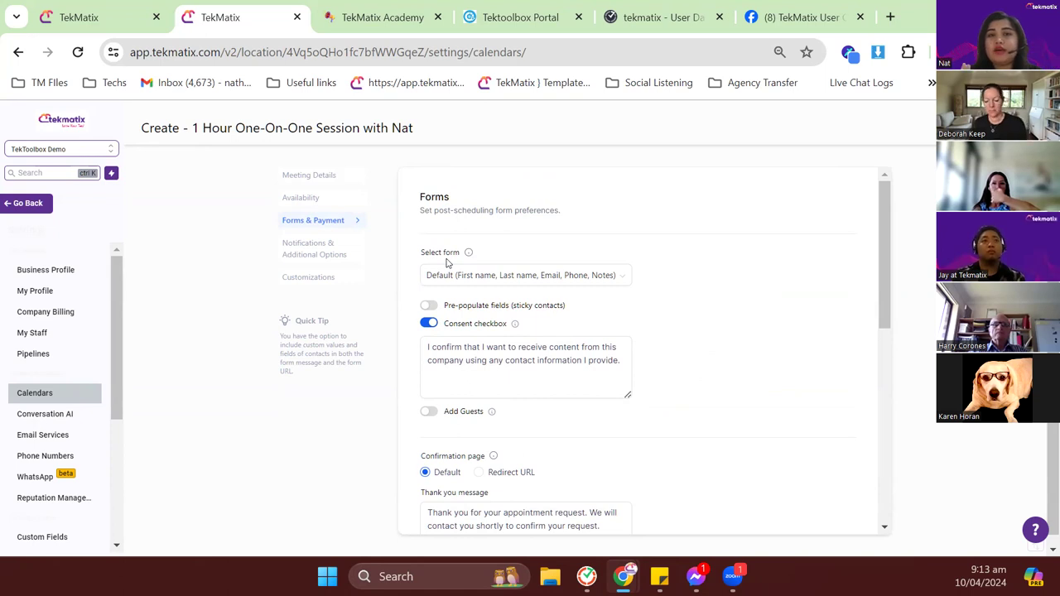
{"action": "left_click", "coordinate": [528, 276]}
{"action": "left_click", "coordinate": [539, 273]}
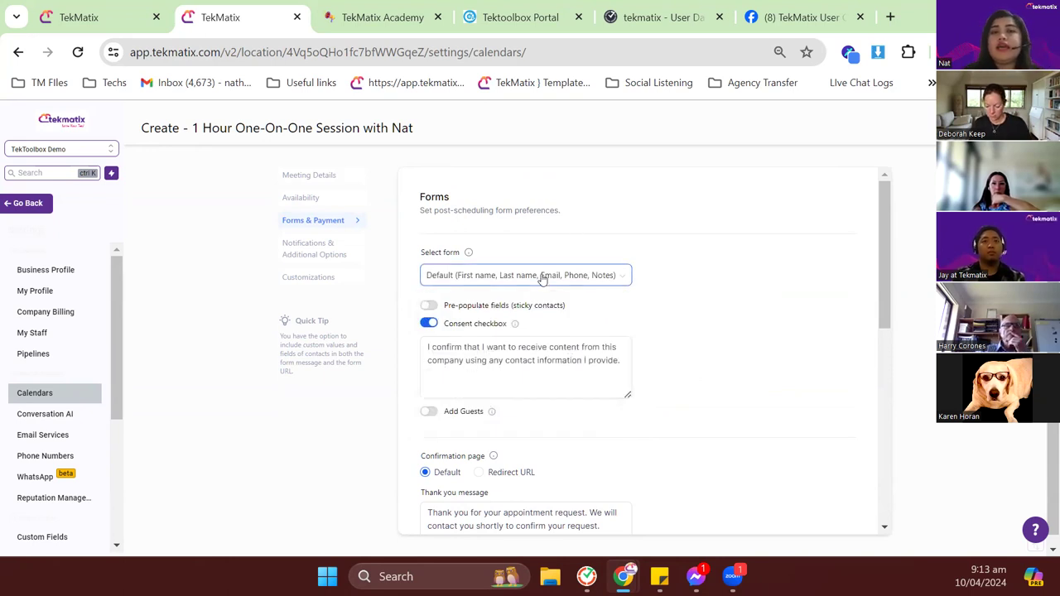
{"action": "left_click", "coordinate": [537, 275]}
{"action": "scroll", "coordinate": [539, 356], "scroll_direction": "down", "scroll_amount": 5}
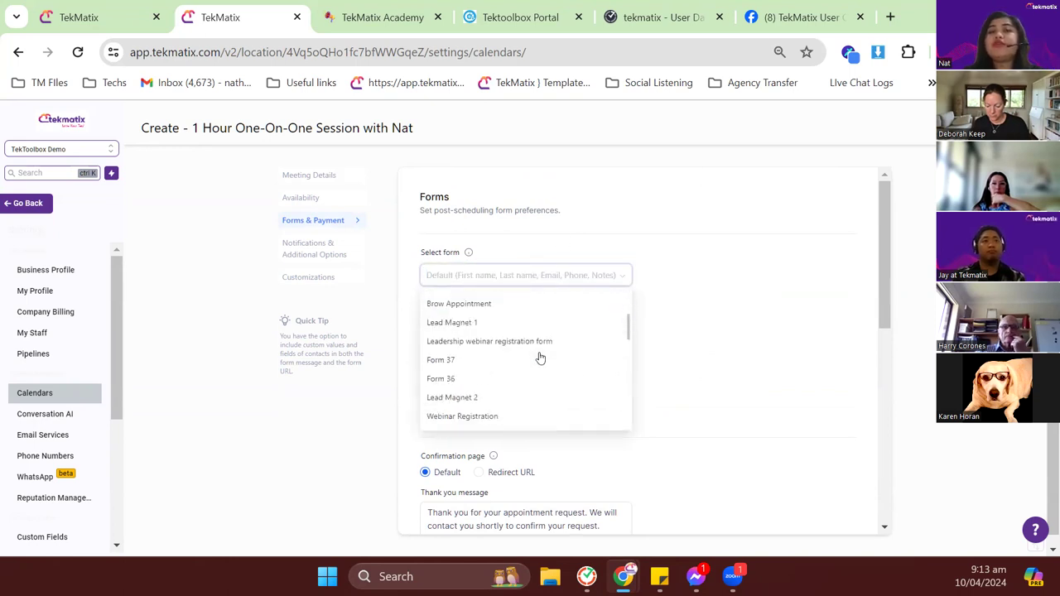
{"action": "scroll", "coordinate": [540, 370], "scroll_direction": "down", "scroll_amount": 3}
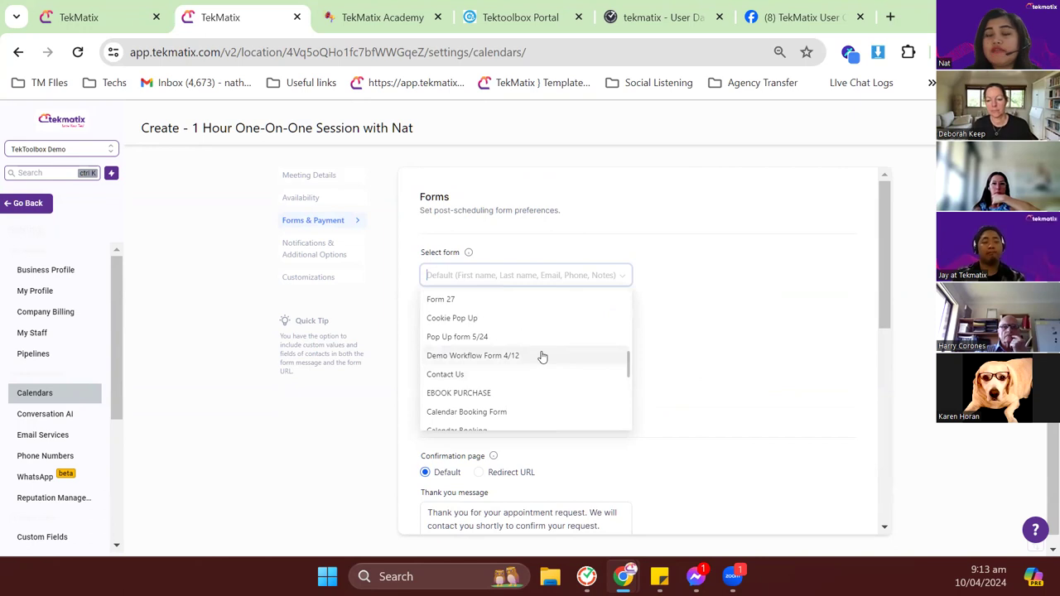
{"action": "left_click", "coordinate": [671, 237]}
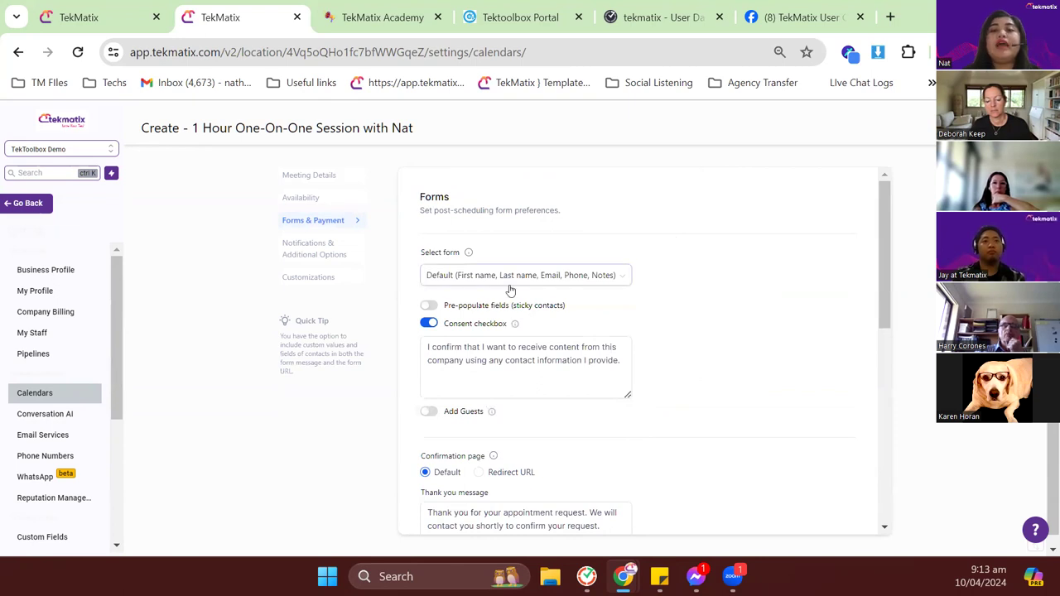
Enable pre-populated fields for sticky contacts and check the text of the consent checkbox
{"action": "left_click", "coordinate": [429, 306]}
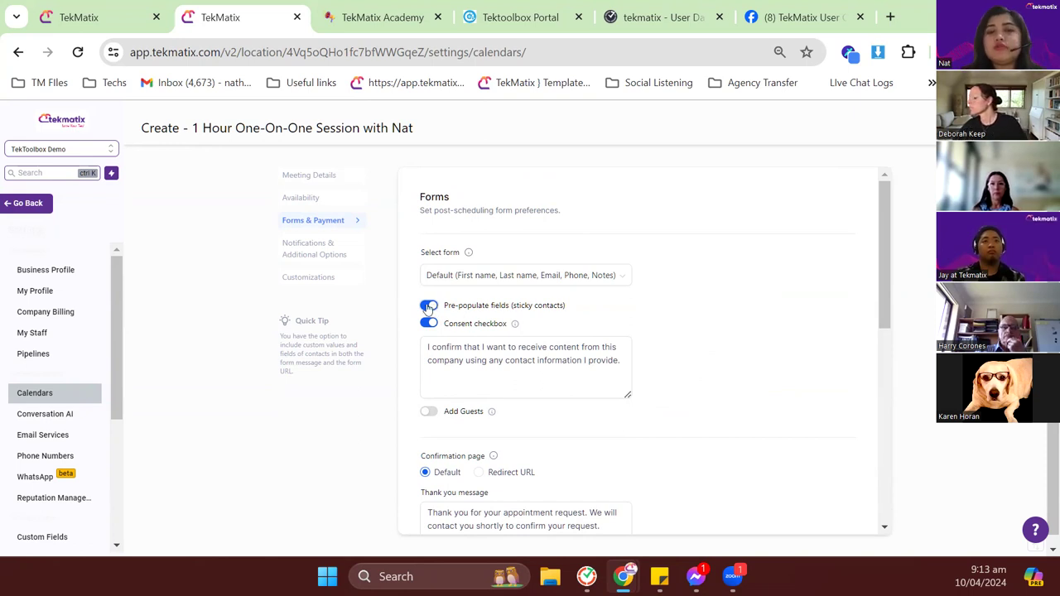
{"action": "left_click_drag", "start_coordinate": [566, 306], "coordinate": [445, 307]}
{"action": "left_click", "coordinate": [496, 304]}
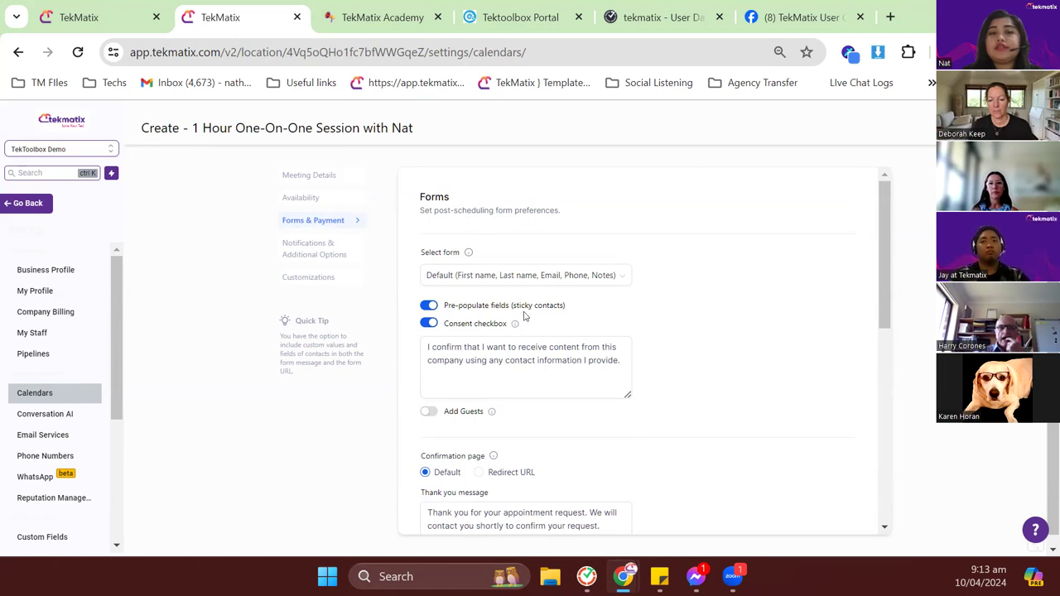
{"action": "left_click_drag", "start_coordinate": [518, 306], "coordinate": [607, 309]}
{"action": "left_click", "coordinate": [608, 310]}
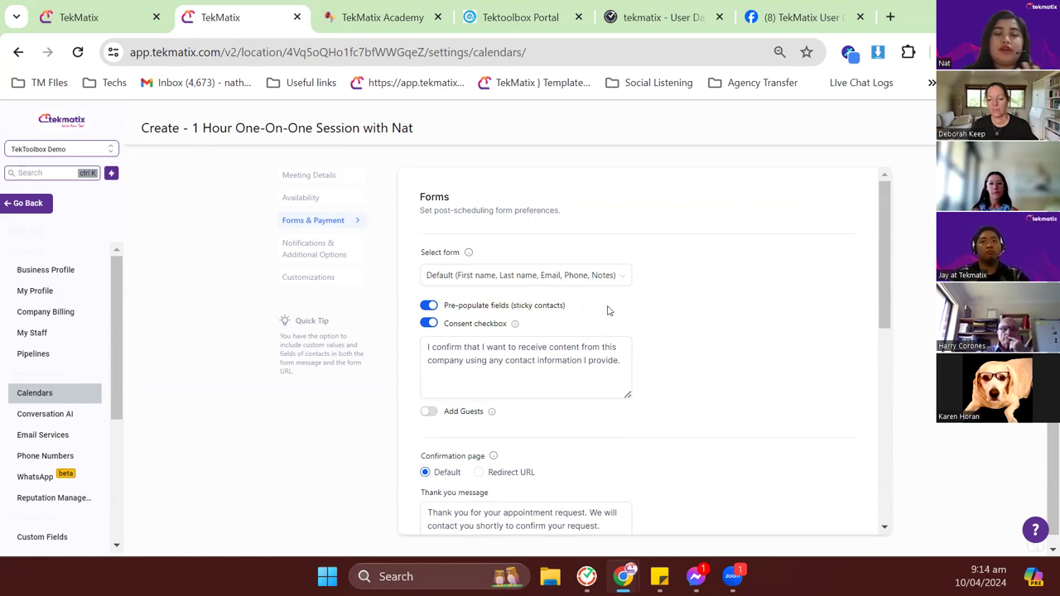
{"action": "left_click", "coordinate": [571, 357]}
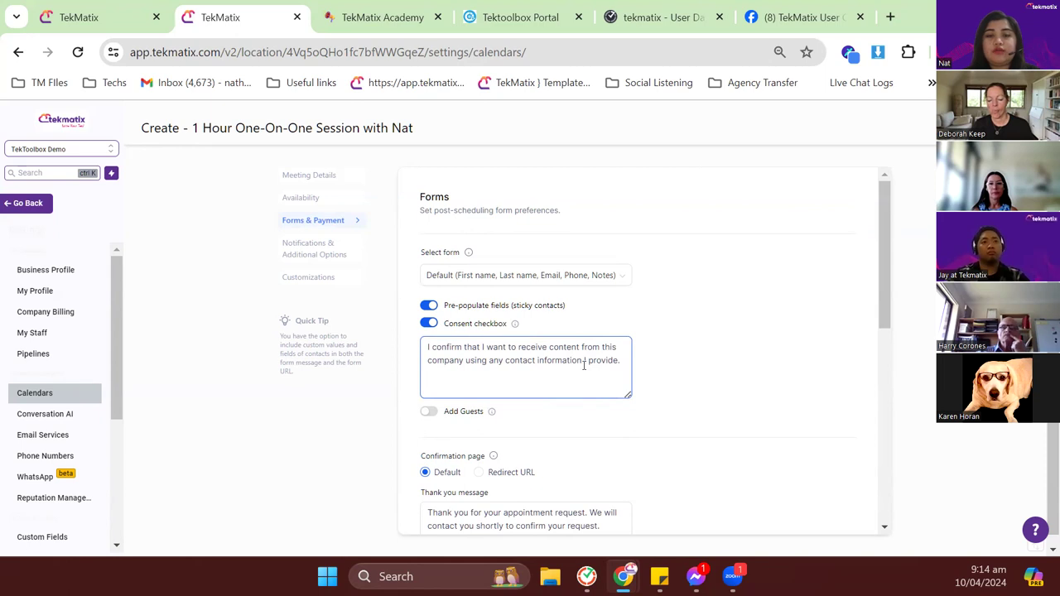
Enable the Add Guests option to view its guest detail choices, and disable it again
{"action": "scroll", "coordinate": [584, 360], "scroll_direction": "down", "scroll_amount": 1}
{"action": "left_click", "coordinate": [464, 350]}
{"action": "left_click", "coordinate": [429, 328]}
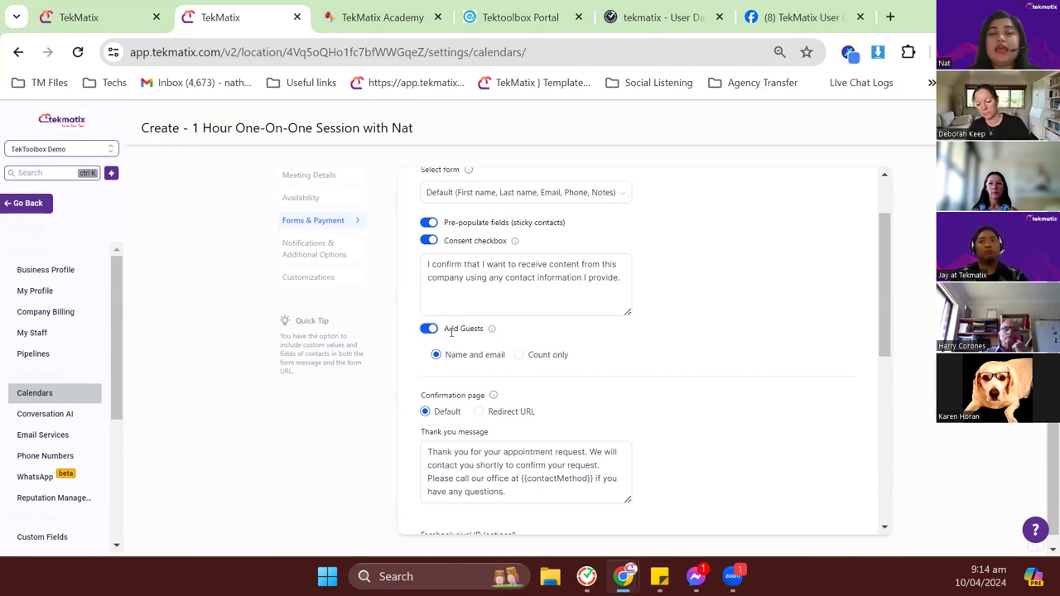
{"action": "left_click", "coordinate": [467, 336]}
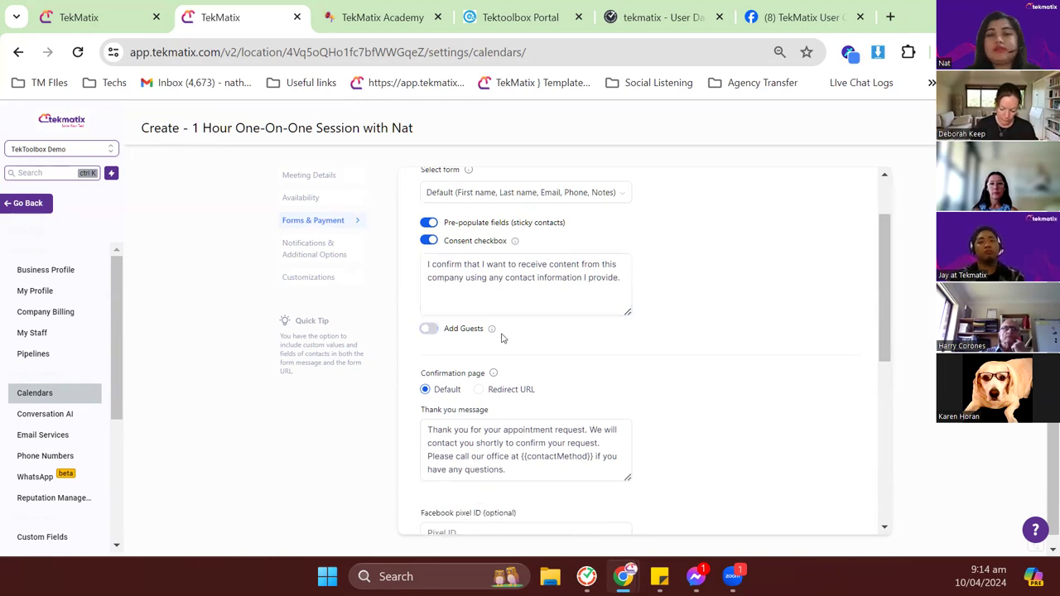
Examine the thank you message of the default confirmation page, including its {{contactMethod}} placeholder
{"action": "scroll", "coordinate": [502, 341], "scroll_direction": "down", "scroll_amount": 1}
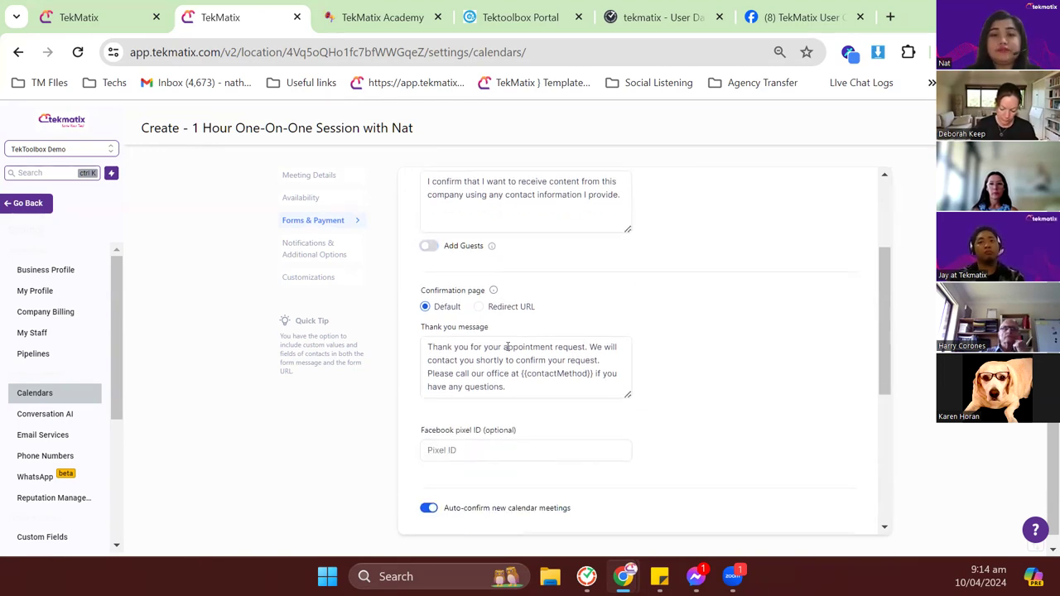
{"action": "triple_click", "coordinate": [525, 392]}
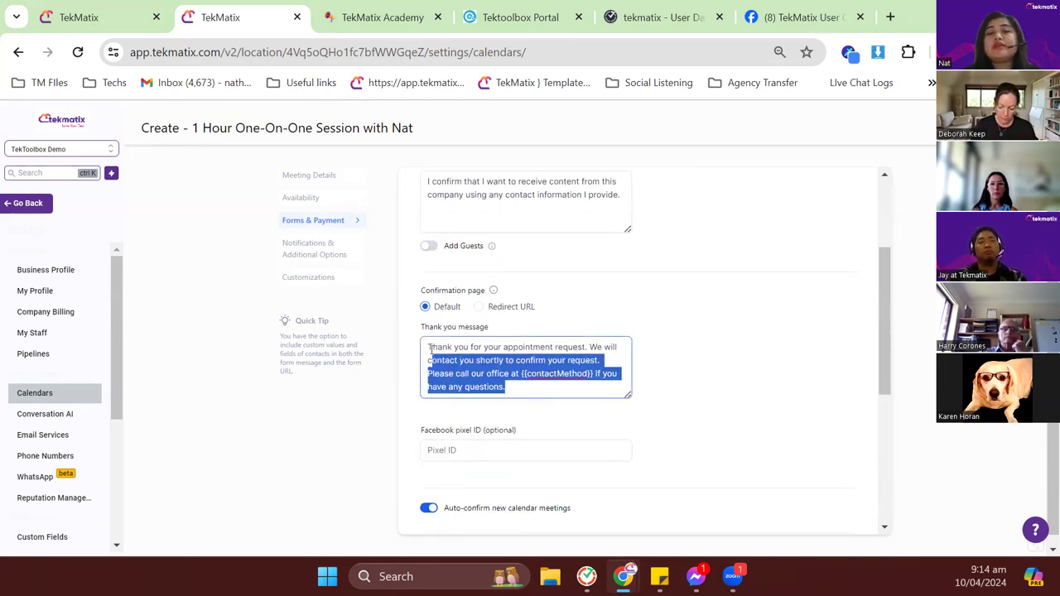
{"action": "left_click", "coordinate": [658, 374]}
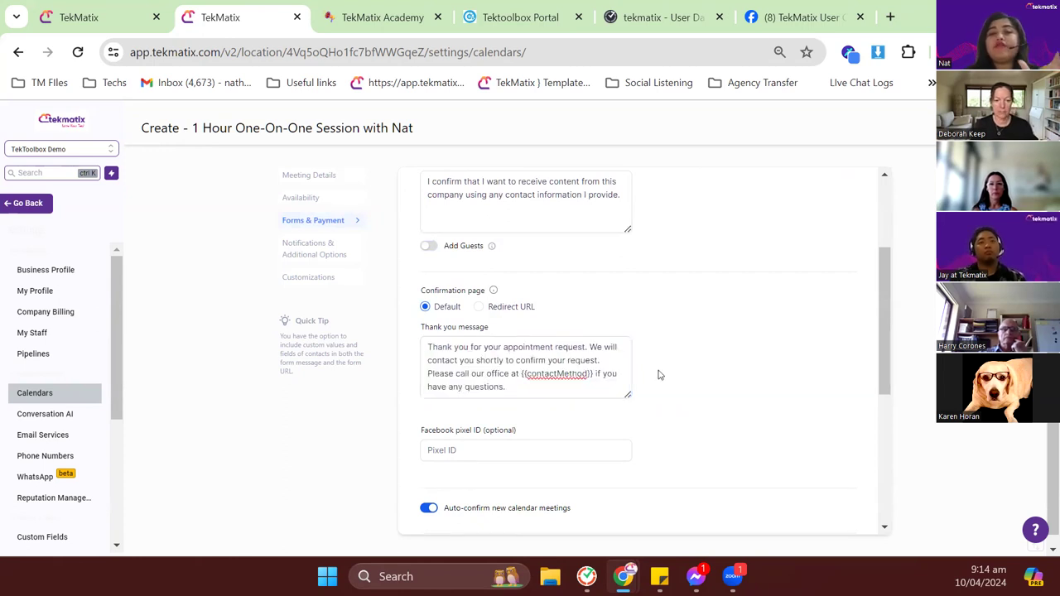
{"action": "left_click", "coordinate": [595, 374]}
{"action": "mouse_move", "coordinate": [594, 373]}
{"action": "left_mouse_down"}
{"action": "mouse_move", "coordinate": [507, 385]}
{"action": "mouse_move", "coordinate": [516, 374]}
{"action": "mouse_move", "coordinate": [488, 376]}
{"action": "mouse_move", "coordinate": [598, 380]}
{"action": "left_mouse_up"}
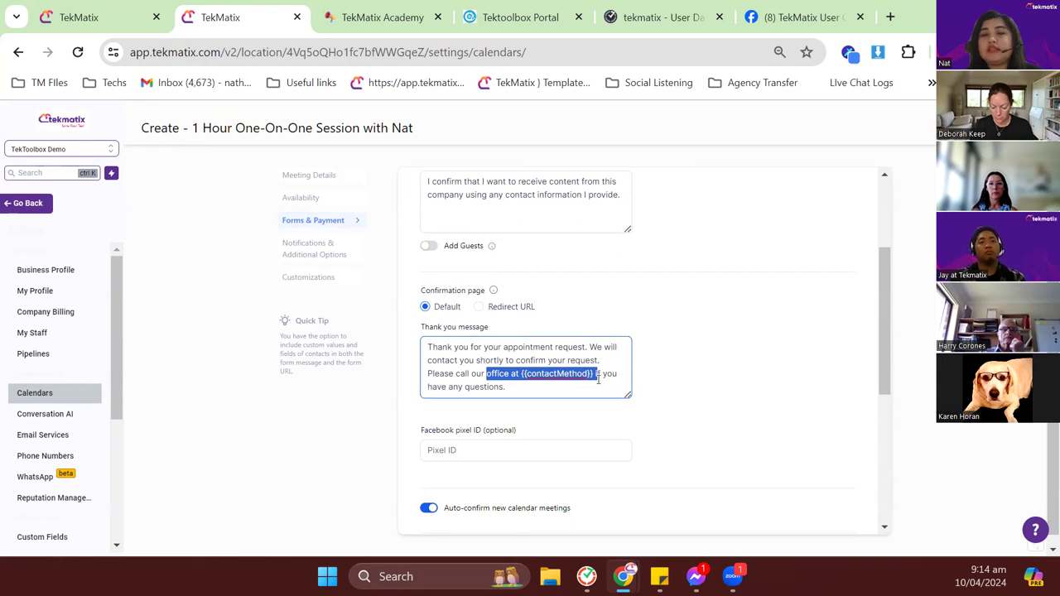
{"action": "left_click", "coordinate": [532, 380]}
{"action": "left_click_drag", "start_coordinate": [521, 375], "coordinate": [598, 380]}
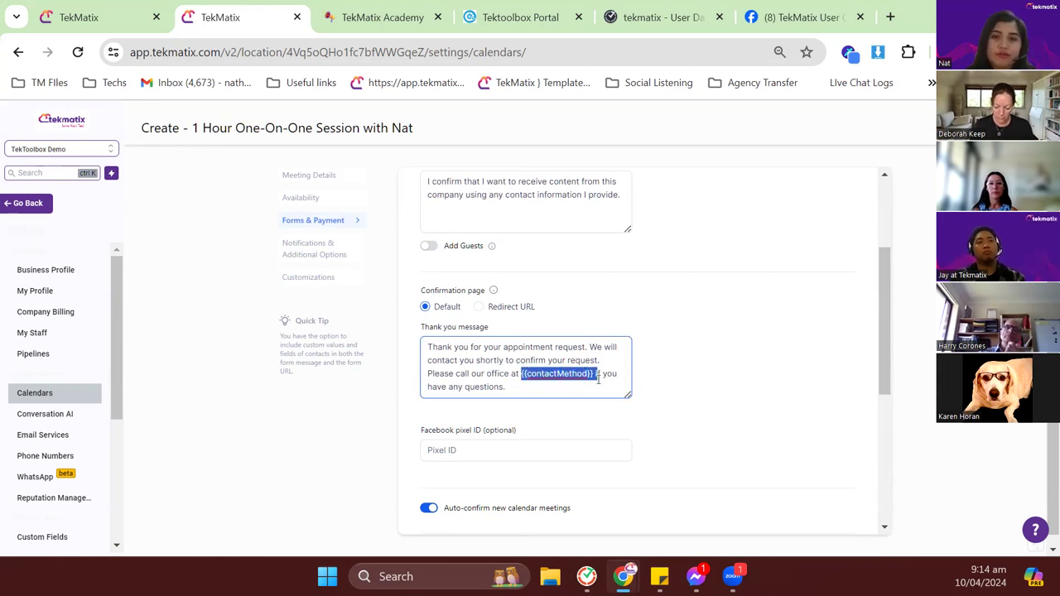
{"action": "left_click", "coordinate": [593, 374]}
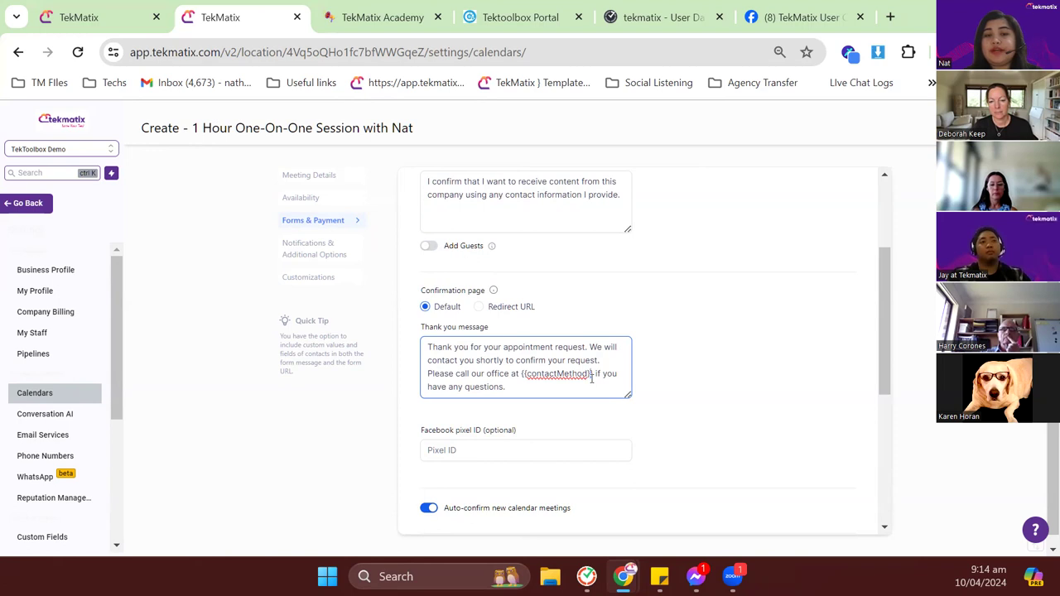
Set the total payment amount for the booking to 100 USD
{"action": "scroll", "coordinate": [591, 379], "scroll_direction": "down", "scroll_amount": 2}
{"action": "scroll", "coordinate": [592, 379], "scroll_direction": "down", "scroll_amount": 2}
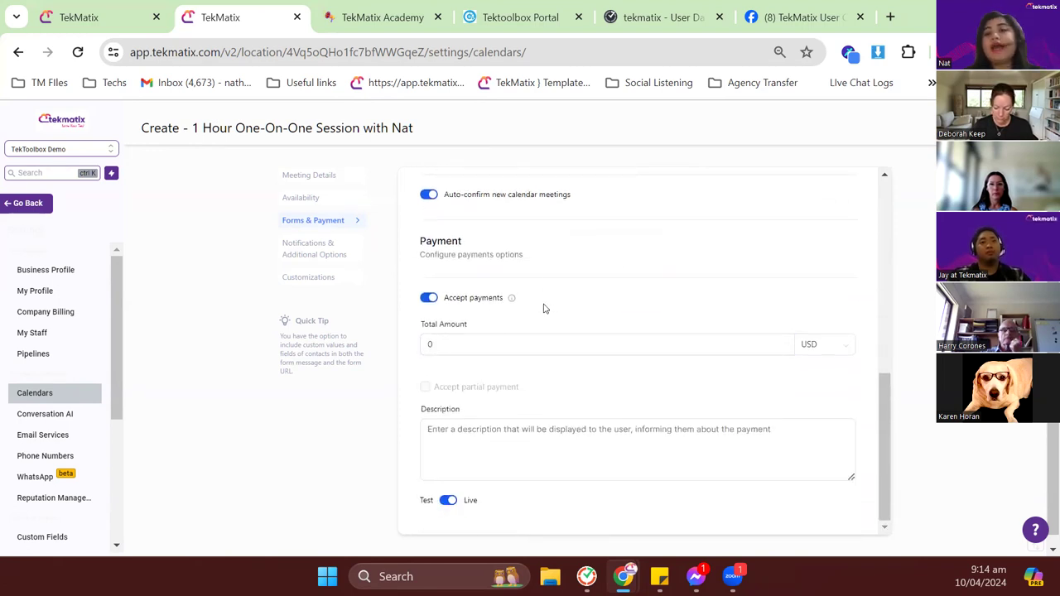
{"action": "left_click", "coordinate": [535, 347]}
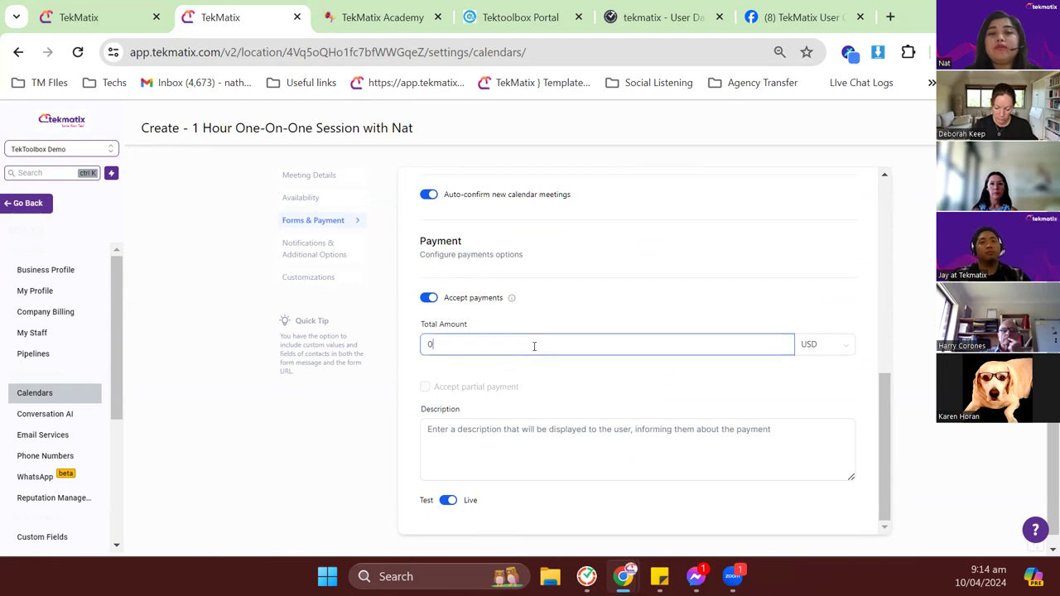
{"action": "key", "text": "BackSpace"}
{"action": "type", "text": "100"}
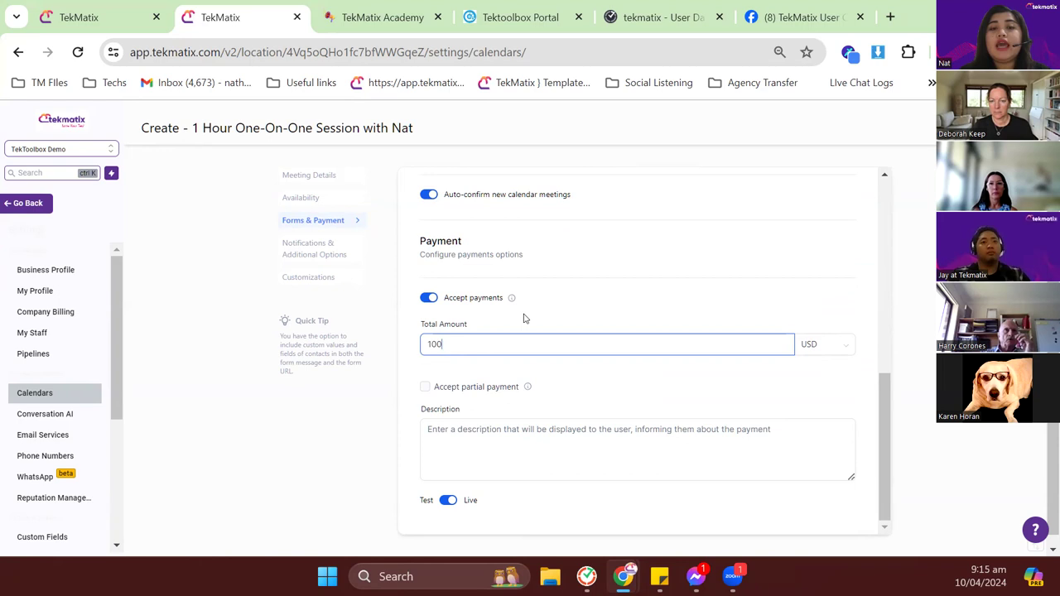
{"action": "left_click", "coordinate": [539, 317]}
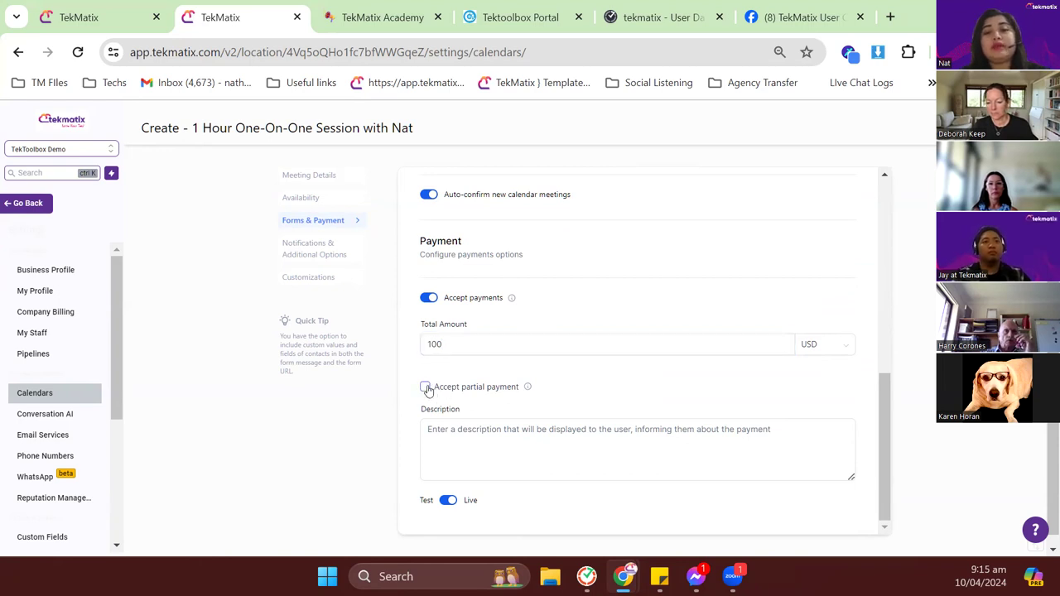
Accept partial payments with a fixed deposit amount of 30 USD
{"action": "left_click", "coordinate": [427, 389]}
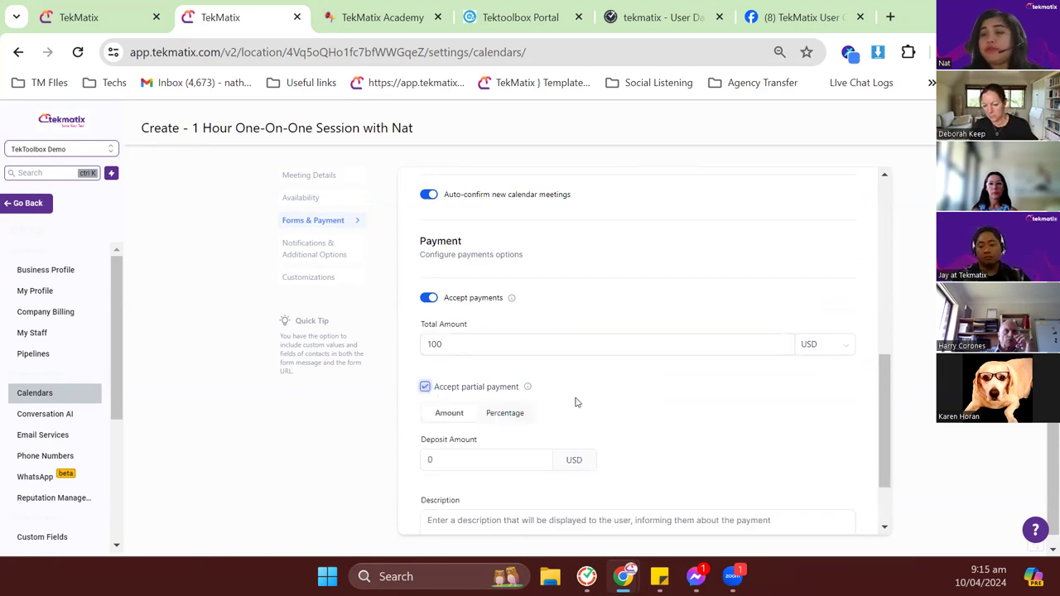
{"action": "scroll", "coordinate": [578, 403], "scroll_direction": "down", "scroll_amount": 1}
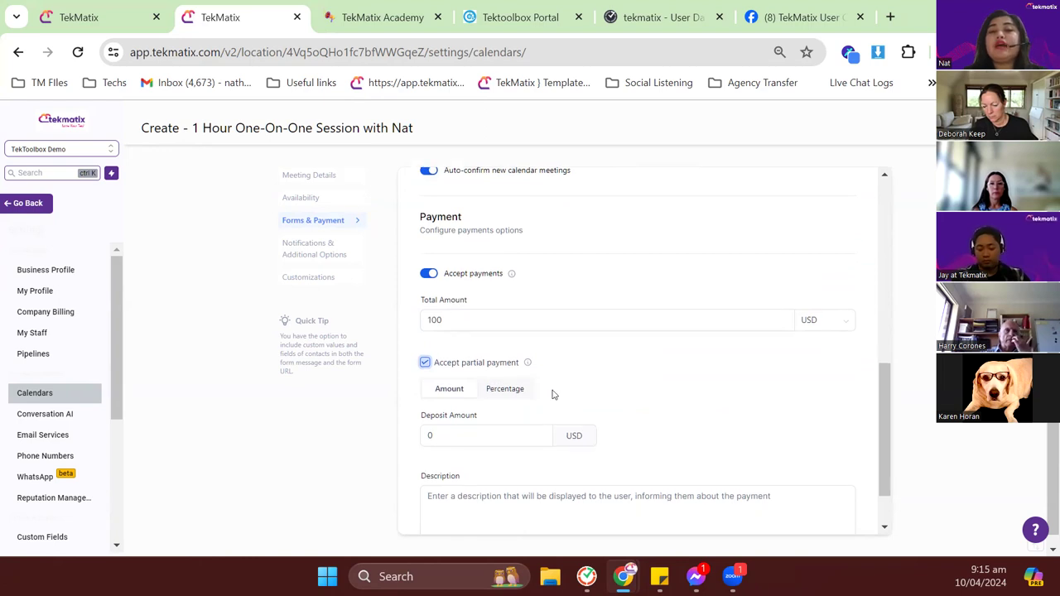
{"action": "left_click", "coordinate": [475, 376]}
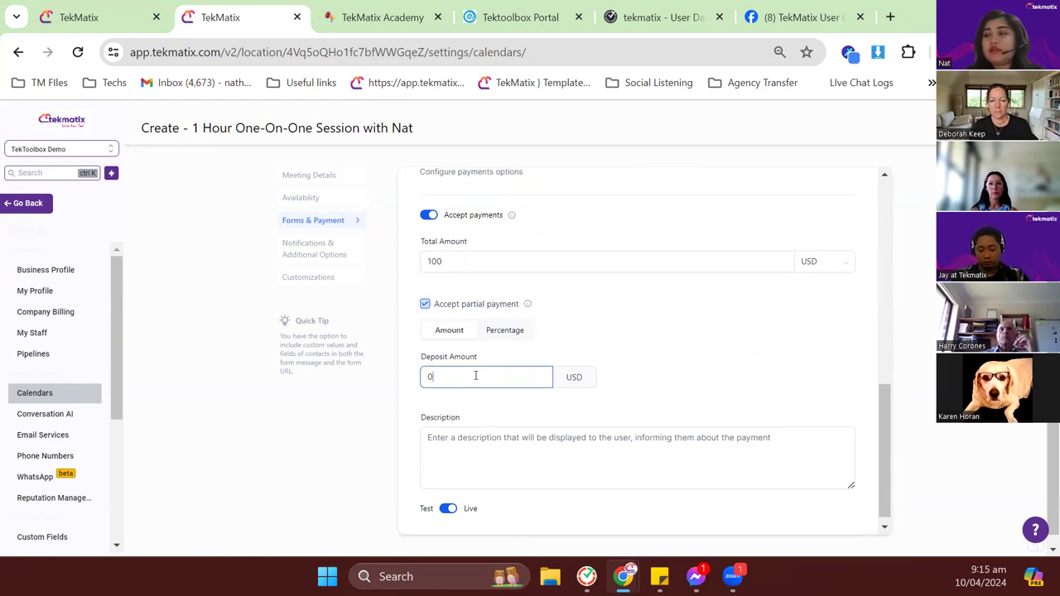
{"action": "key", "text": "BackSpace"}
{"action": "type", "text": "30"}
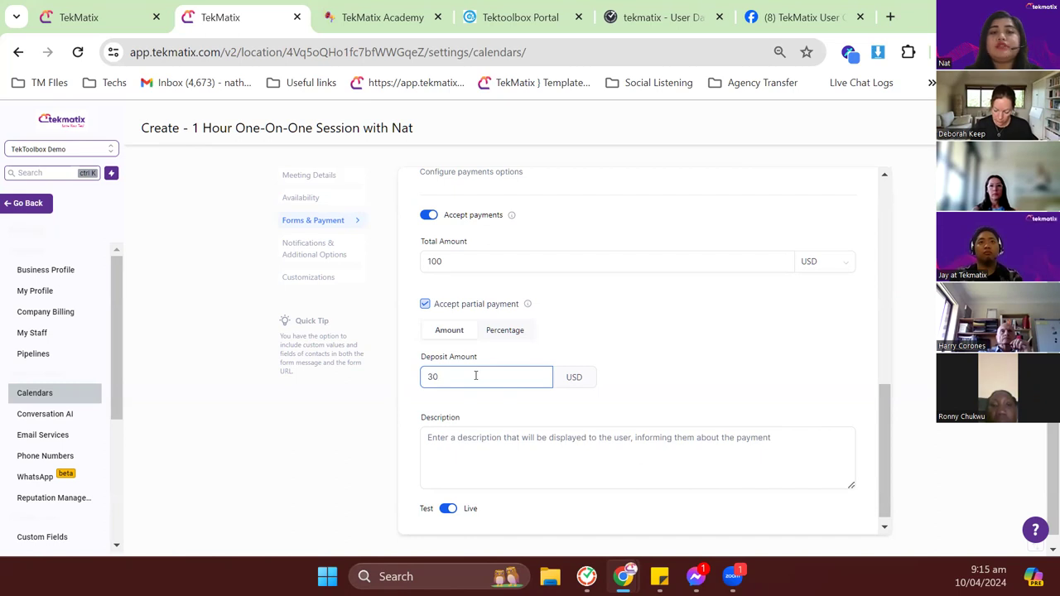
Switch the deposit to a percentage to view that option, and return it to a fixed amount
{"action": "left_click", "coordinate": [510, 336]}
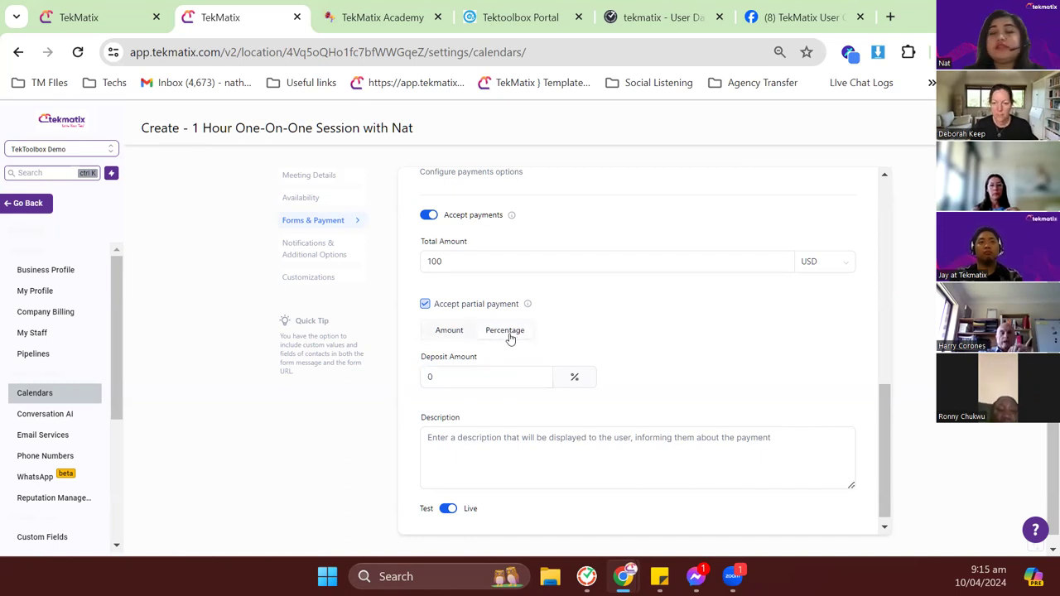
{"action": "left_click", "coordinate": [486, 375]}
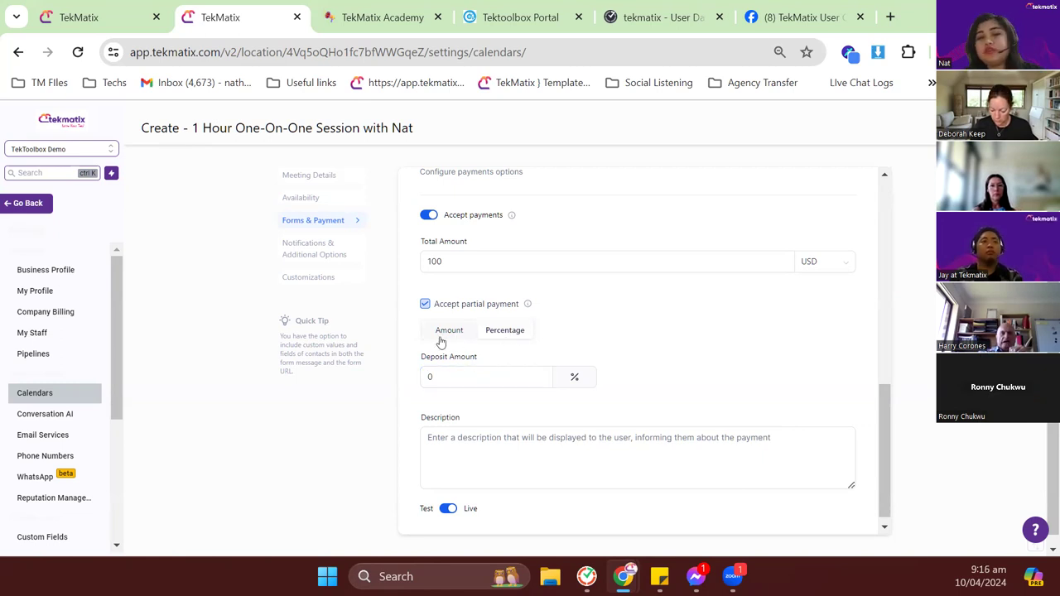
{"action": "left_click", "coordinate": [452, 334]}
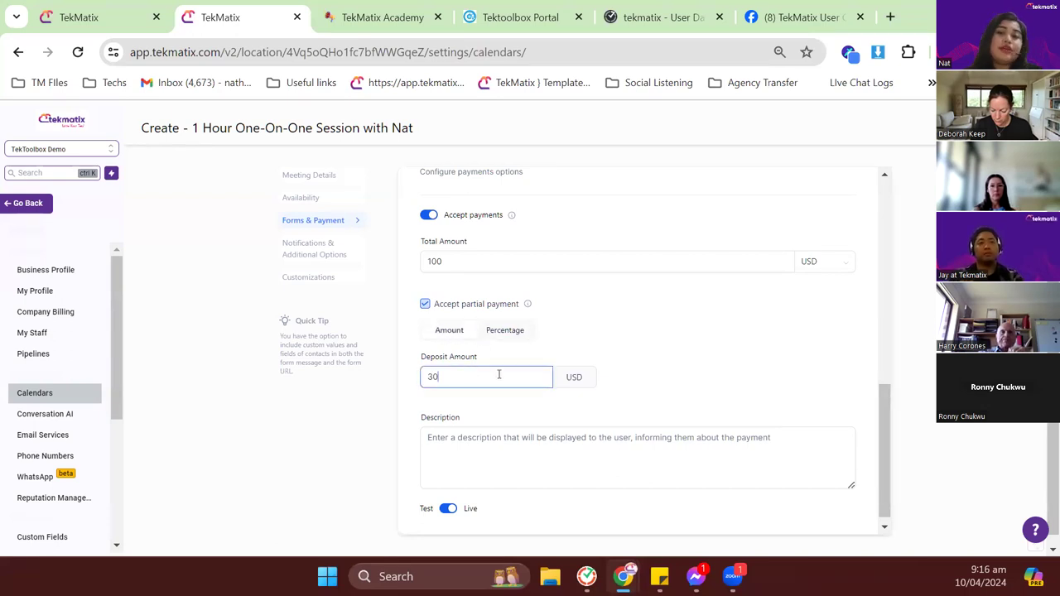
Add the payment description "You will be billed $30USD for this appointment." and set payments to Test mode
{"action": "scroll", "coordinate": [571, 396], "scroll_direction": "down", "scroll_amount": 1}
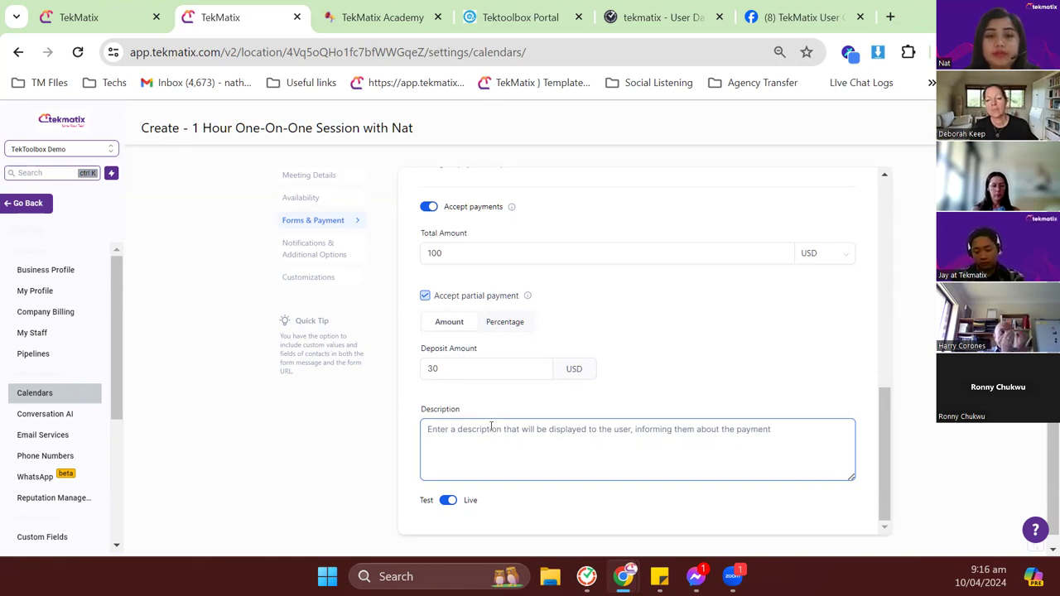
{"action": "type", "text": "You"}
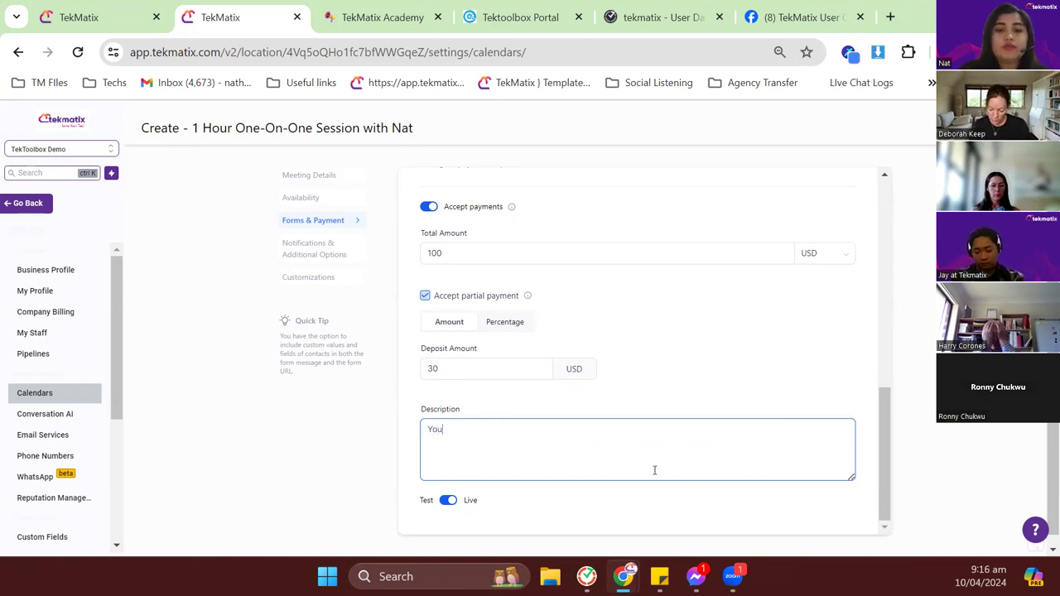
{"action": "type", "text": " will be billed"}
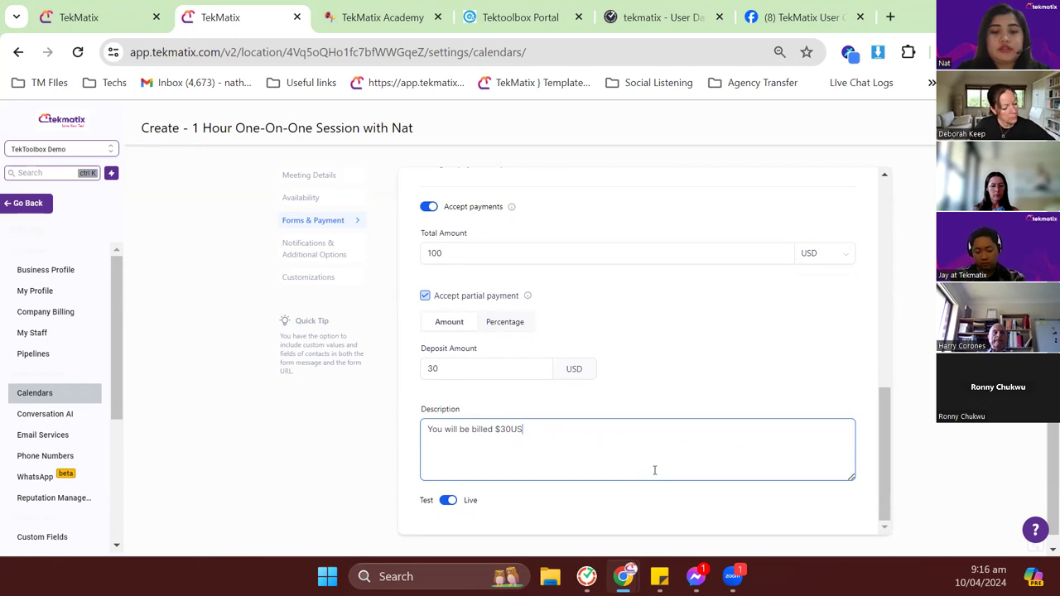
{"action": "type", "text": "$30USD for this appointment."}
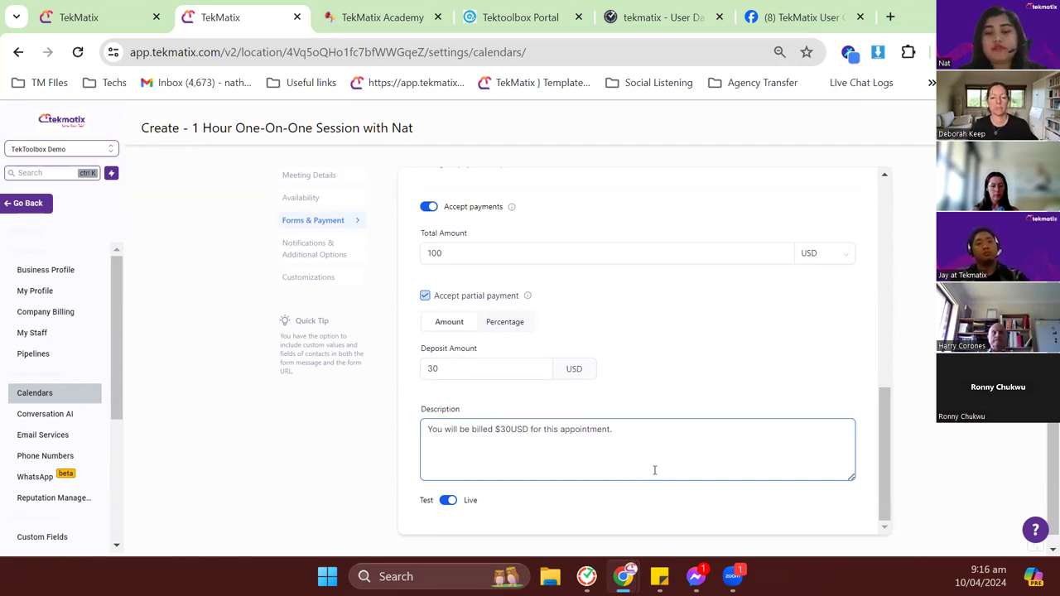
{"action": "left_click", "coordinate": [447, 501]}
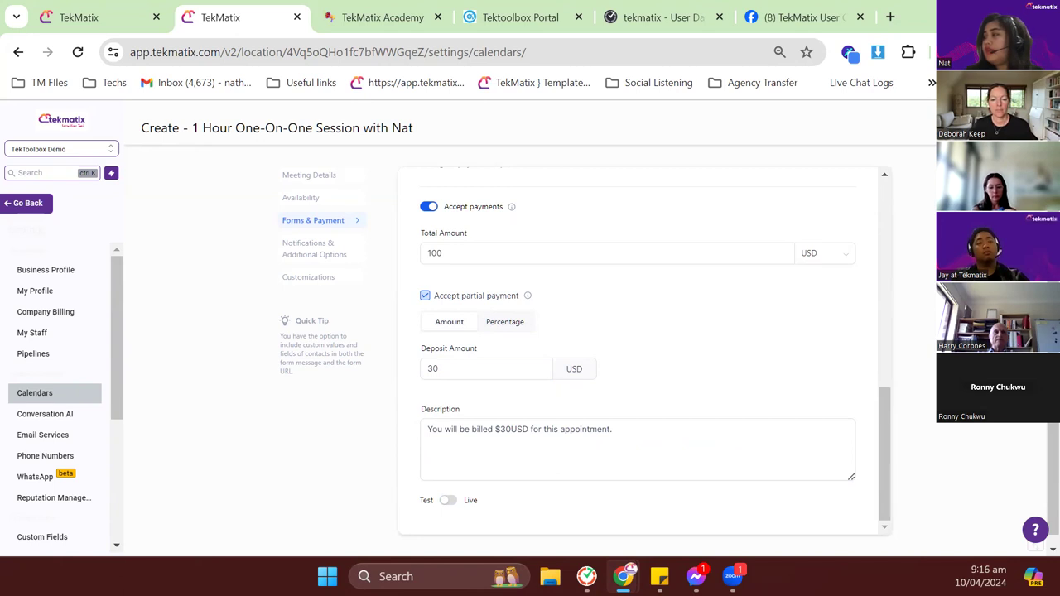
Open the Notifications & Additional Options settings and check which notification types are available
{"action": "scroll", "coordinate": [784, 274], "scroll_direction": "down", "scroll_amount": 3}
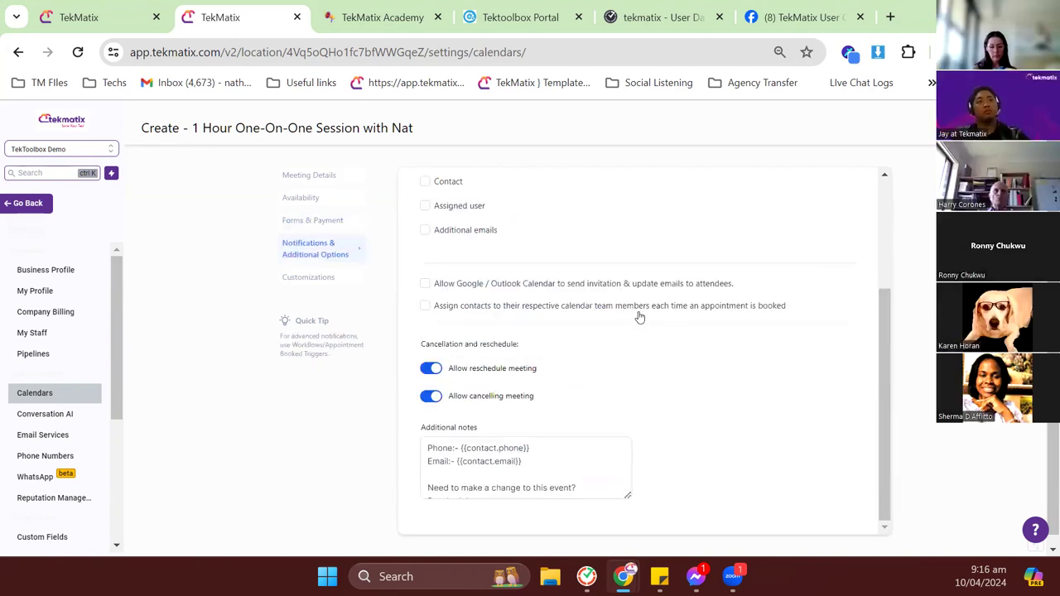
{"action": "scroll", "coordinate": [638, 335], "scroll_direction": "up", "scroll_amount": 2}
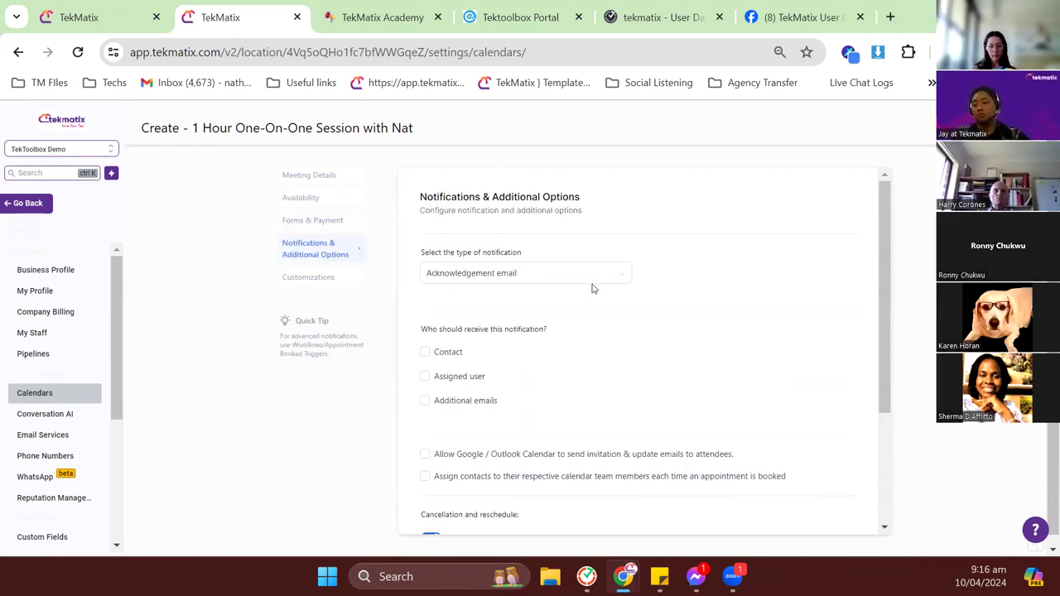
{"action": "scroll", "coordinate": [592, 289], "scroll_direction": "down", "scroll_amount": 2}
{"action": "scroll", "coordinate": [592, 288], "scroll_direction": "up", "scroll_amount": 2}
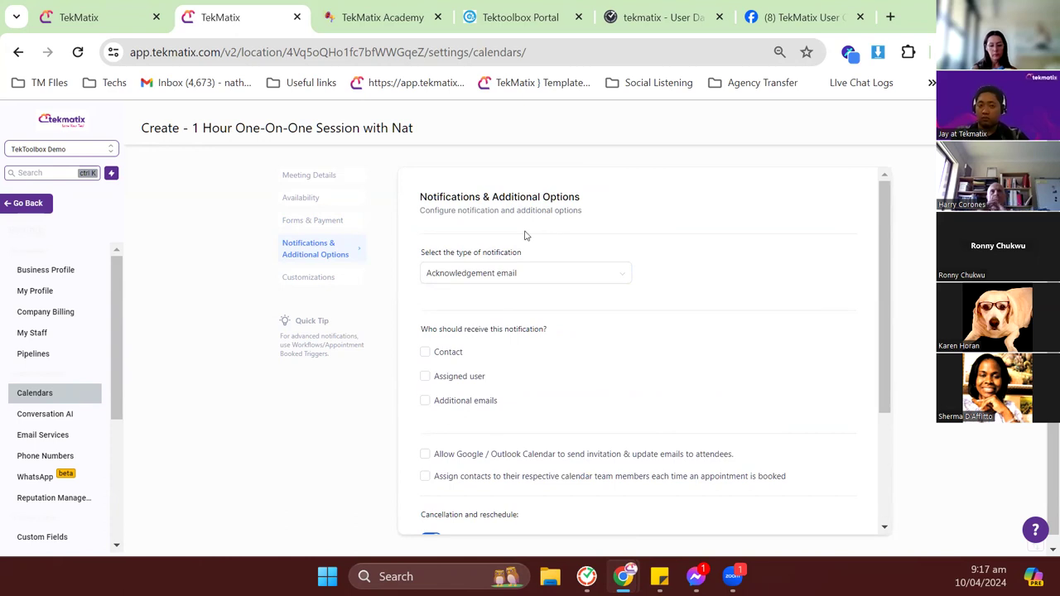
{"action": "left_click", "coordinate": [583, 274]}
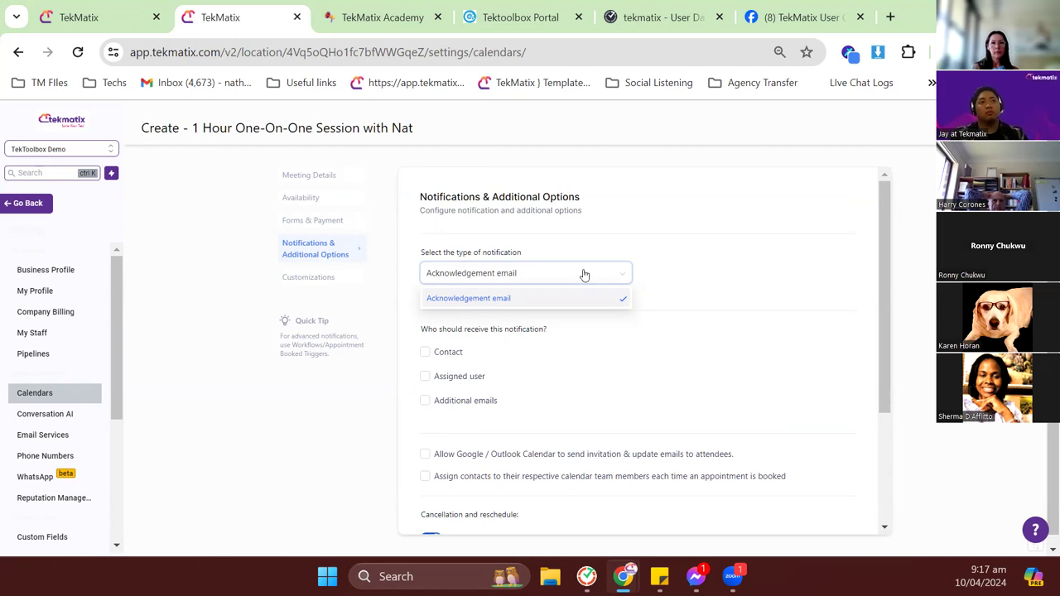
{"action": "left_click", "coordinate": [705, 265]}
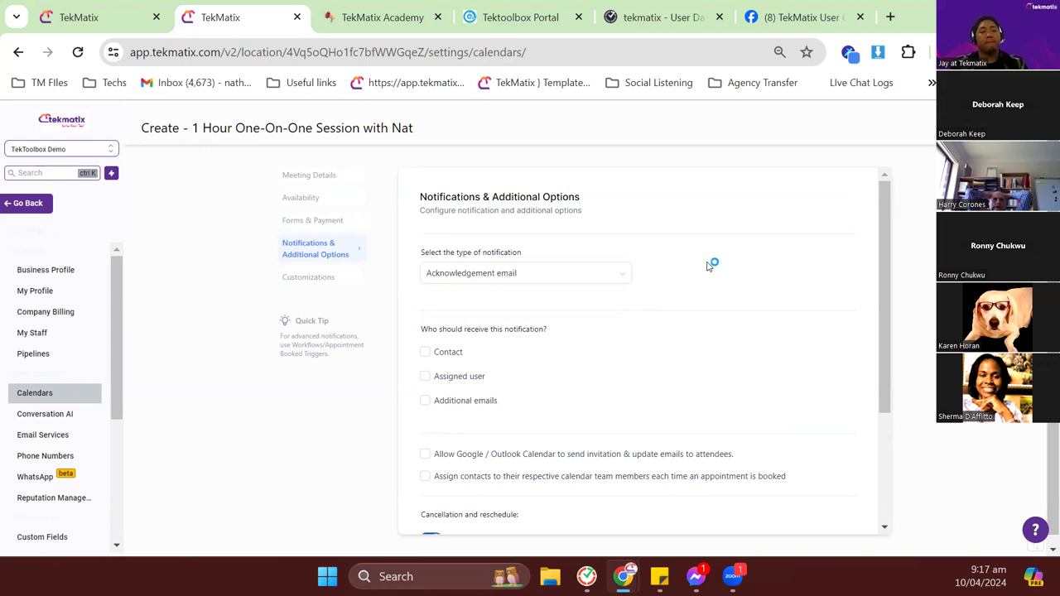
Set the contact and the assigned user as recipients of the acknowledgement email
{"action": "left_click_drag", "start_coordinate": [468, 330], "coordinate": [550, 329]}
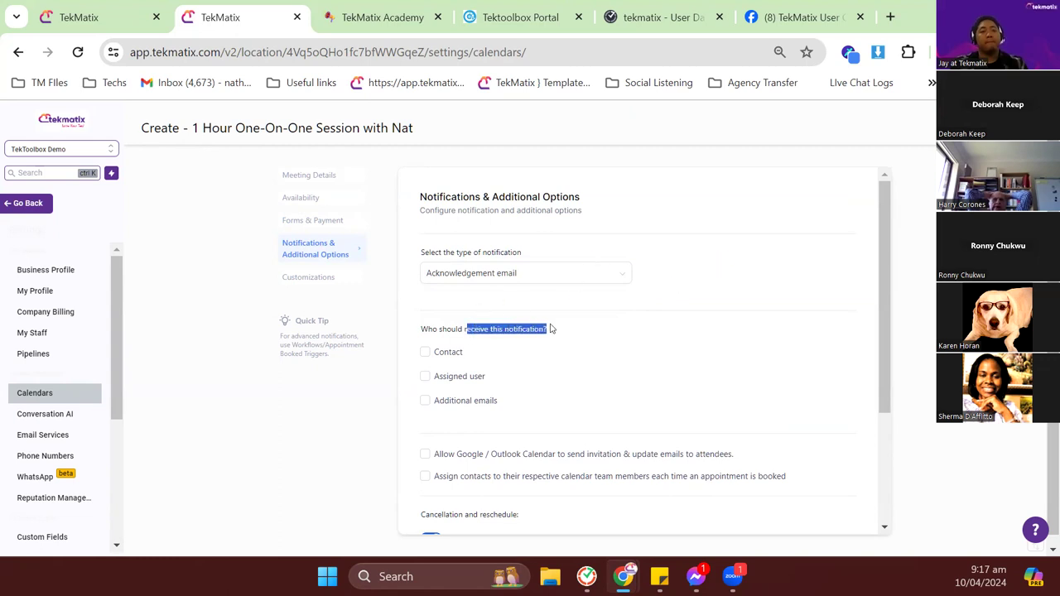
{"action": "left_click", "coordinate": [439, 353]}
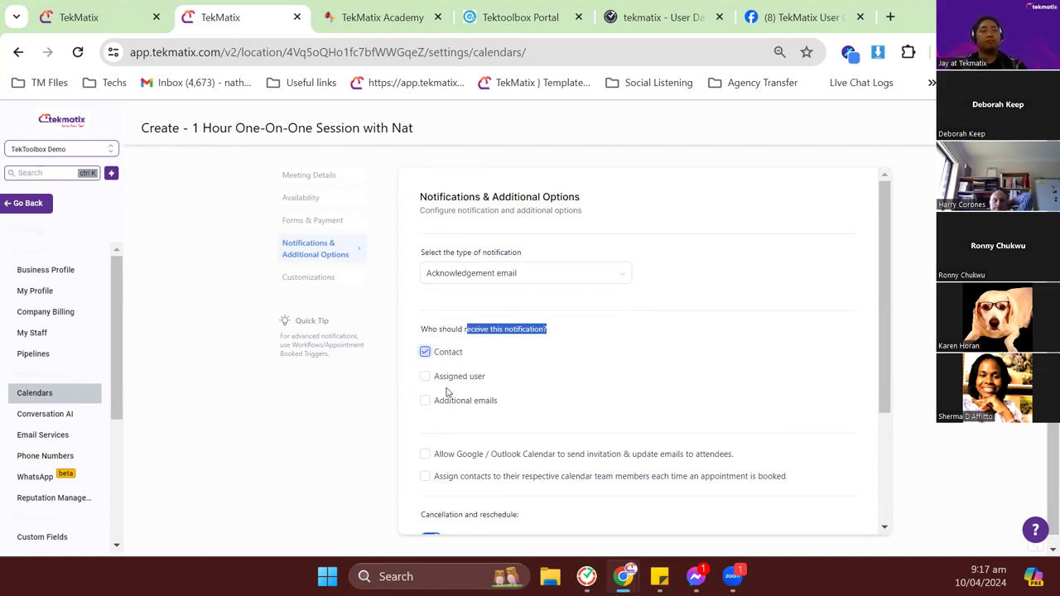
{"action": "left_click", "coordinate": [451, 378]}
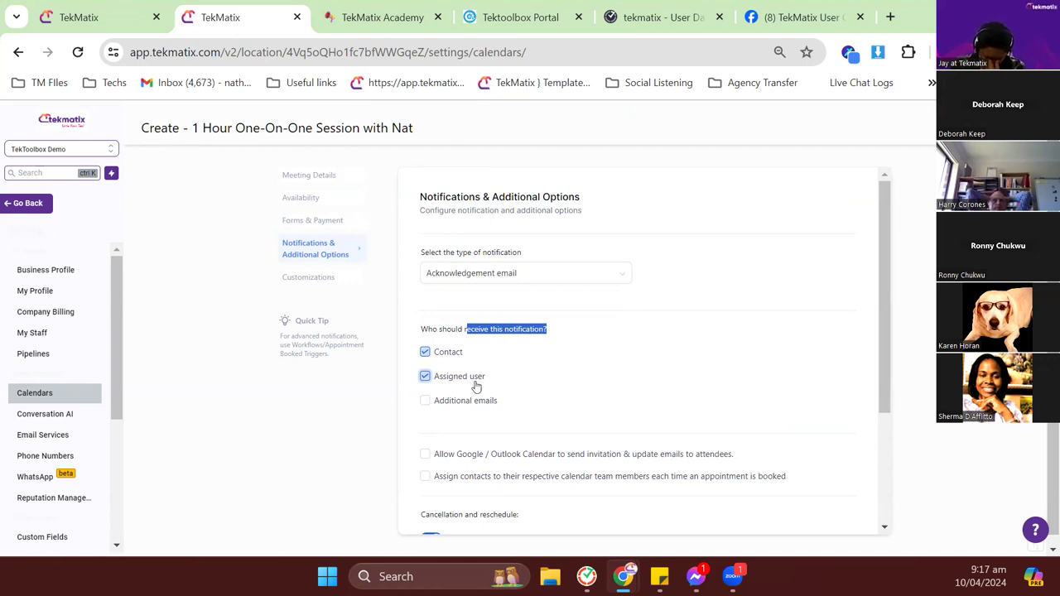
{"action": "scroll", "coordinate": [494, 377], "scroll_direction": "down", "scroll_amount": 1}
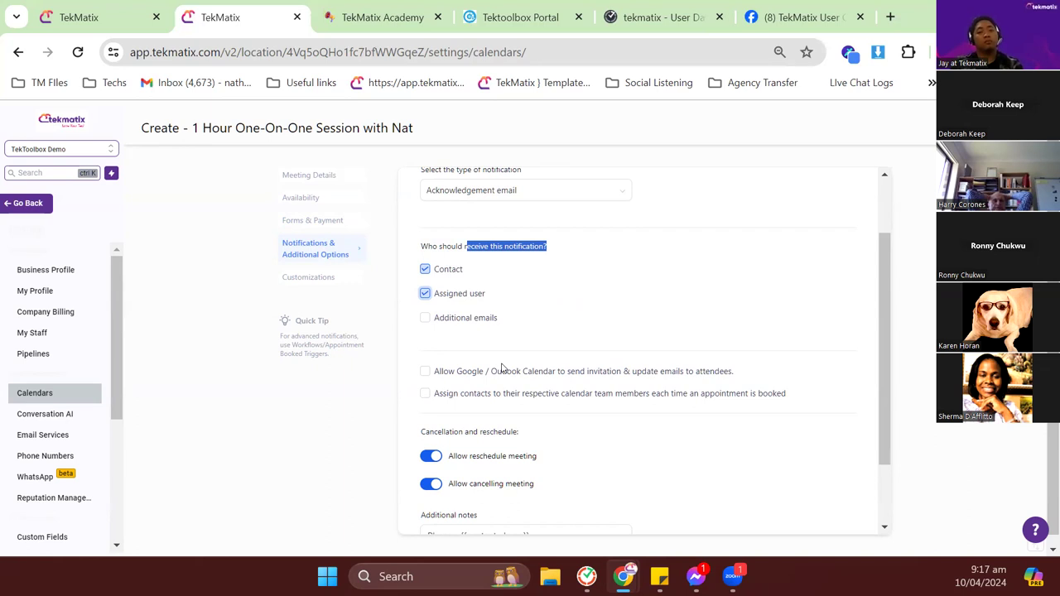
{"action": "left_click", "coordinate": [561, 281]}
Try the Additional emails option, leave it off, and allow Google / Outlook Calendar to send invitation and update emails to attendees
{"action": "scroll", "coordinate": [539, 352], "scroll_direction": "down", "scroll_amount": 1}
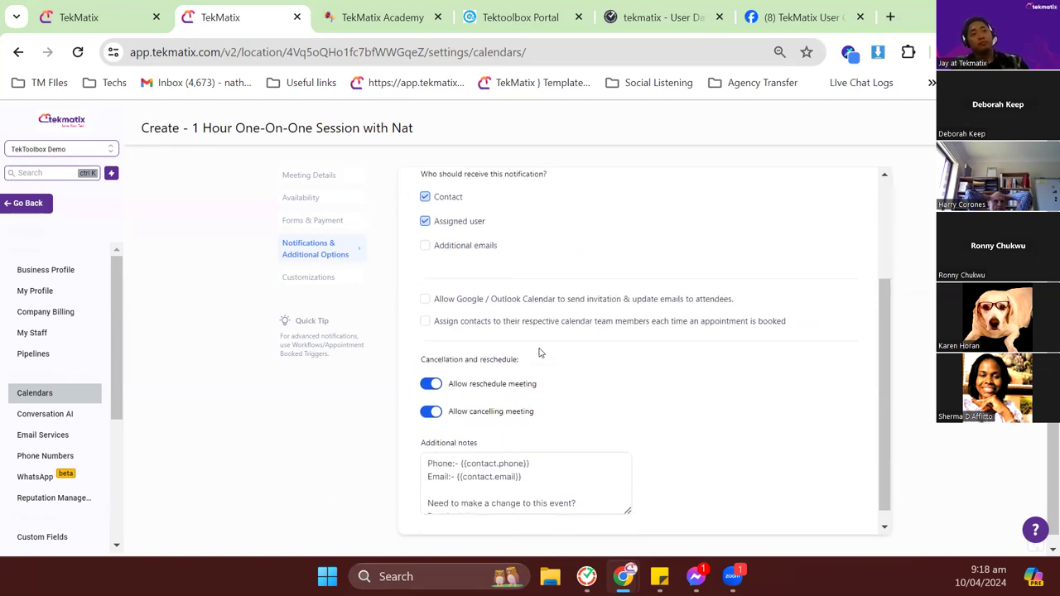
{"action": "left_click", "coordinate": [479, 240]}
{"action": "left_click", "coordinate": [480, 239]}
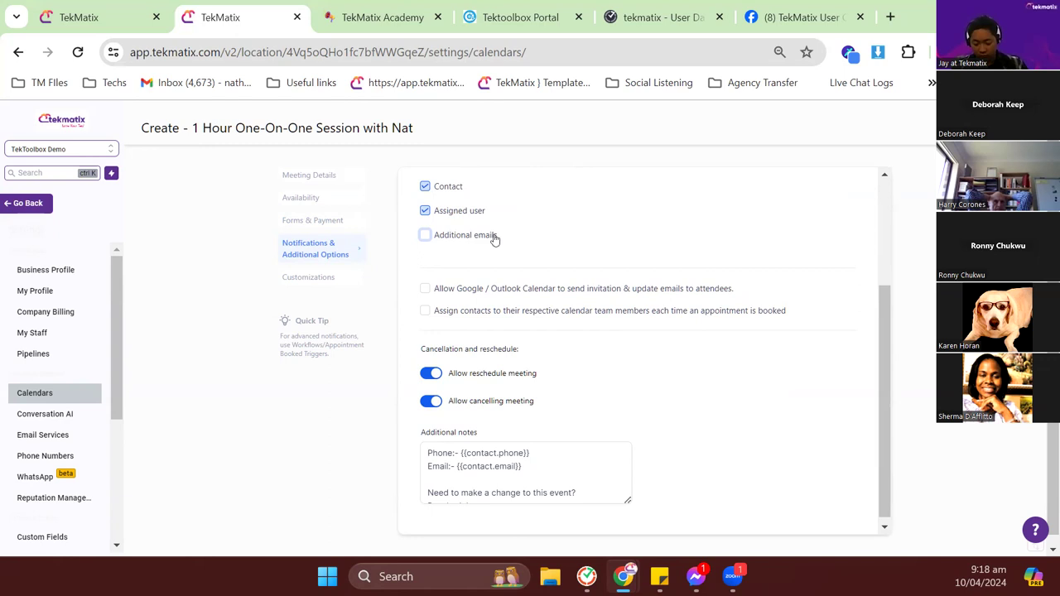
{"action": "left_click", "coordinate": [517, 293]}
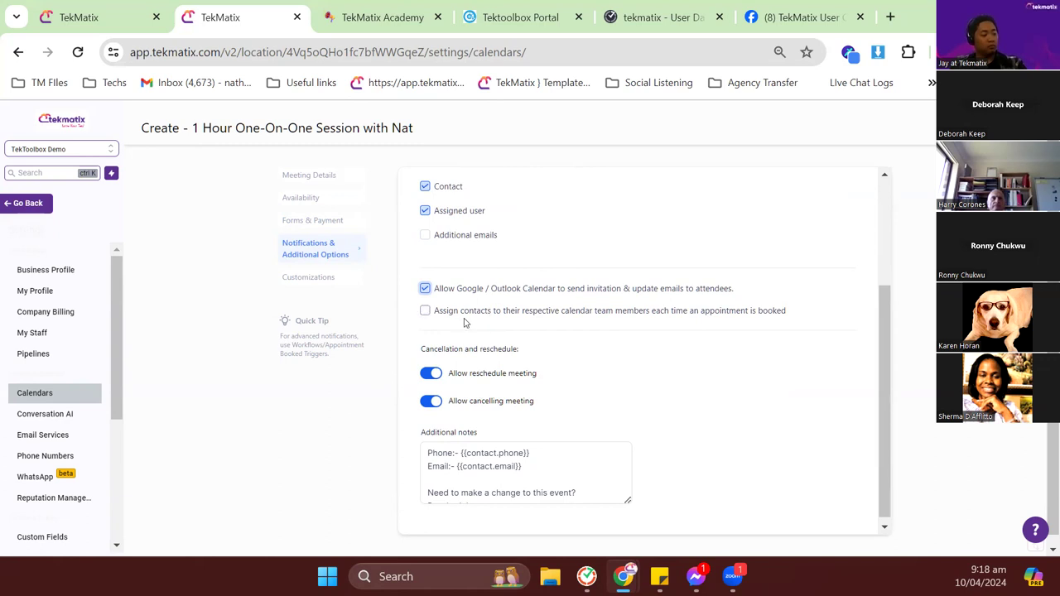
Disable the Allow reschedule meeting option and enable it again
{"action": "scroll", "coordinate": [593, 381], "scroll_direction": "down", "scroll_amount": 1}
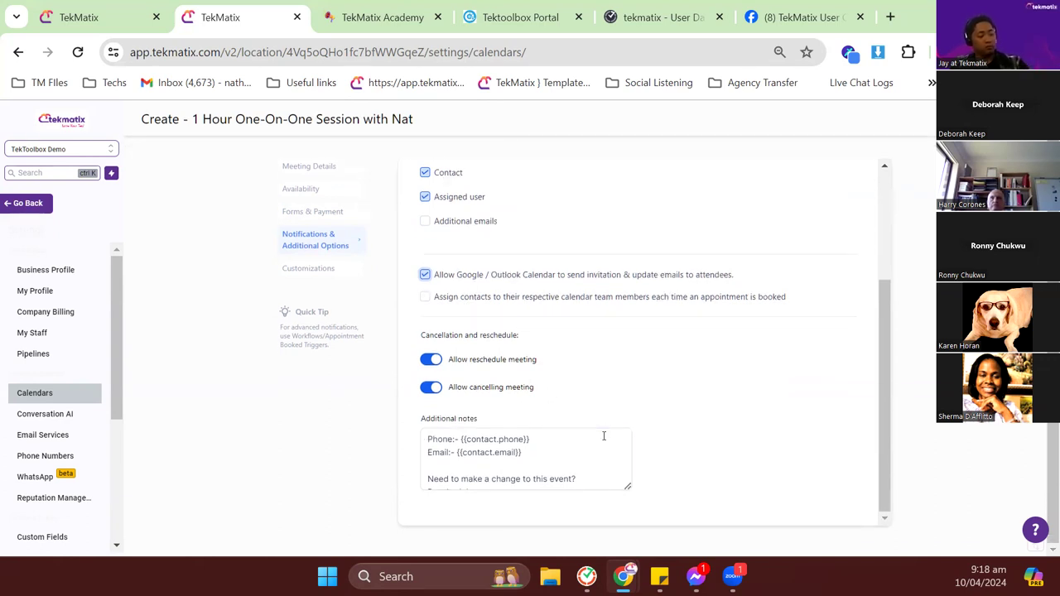
{"action": "left_click", "coordinate": [431, 359]}
{"action": "left_click", "coordinate": [430, 359]}
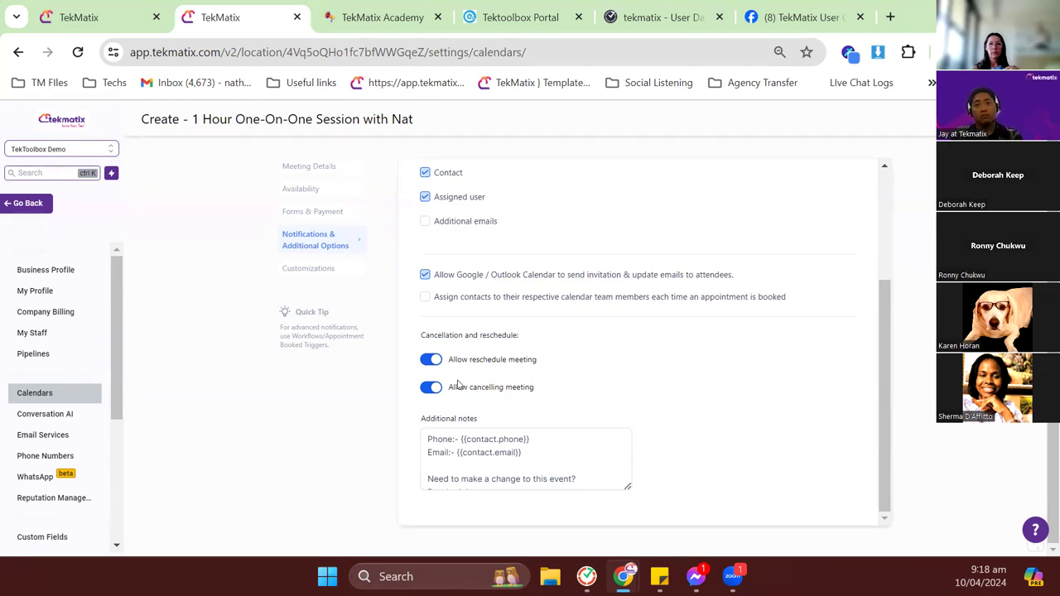
Set the calendar widget's primary color to magenta #E418D3FF in the Customizations settings and save the calendar
{"action": "scroll", "coordinate": [497, 398], "scroll_direction": "down", "scroll_amount": 5}
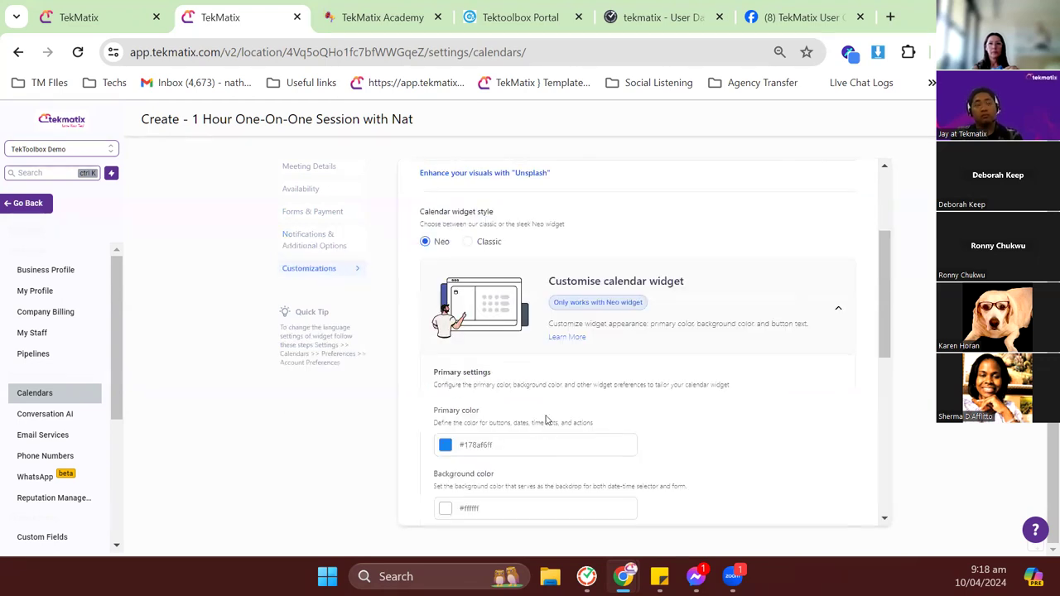
{"action": "scroll", "coordinate": [553, 396], "scroll_direction": "down", "scroll_amount": 4}
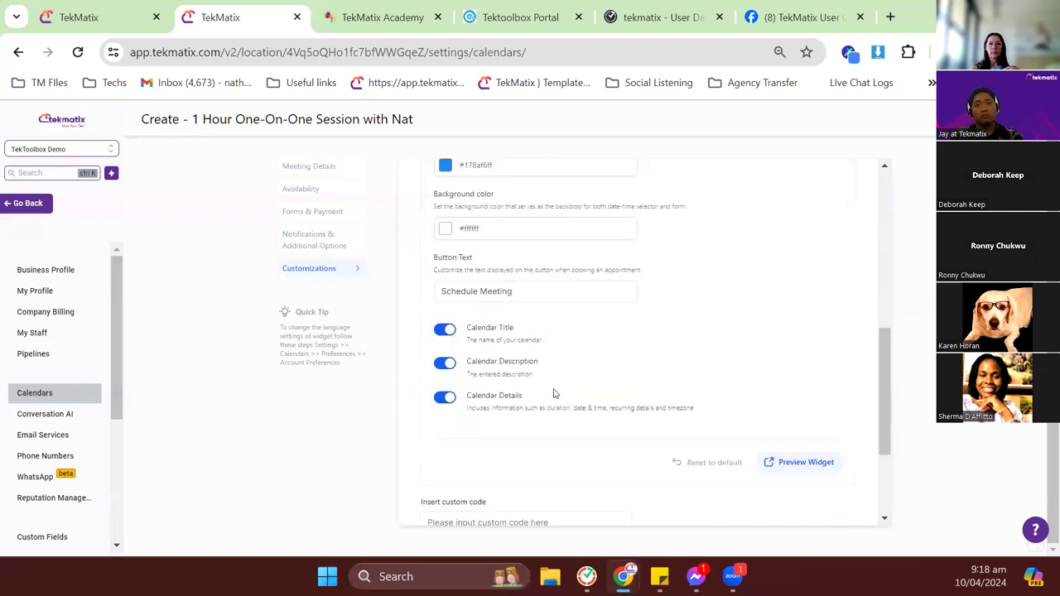
{"action": "scroll", "coordinate": [554, 393], "scroll_direction": "up", "scroll_amount": 2}
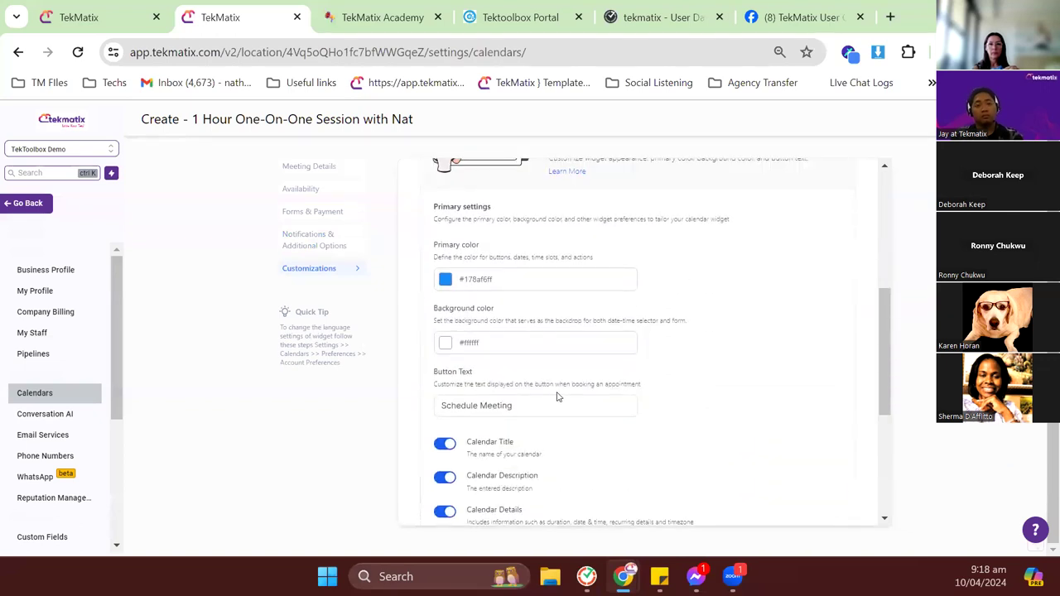
{"action": "left_click", "coordinate": [555, 398]}
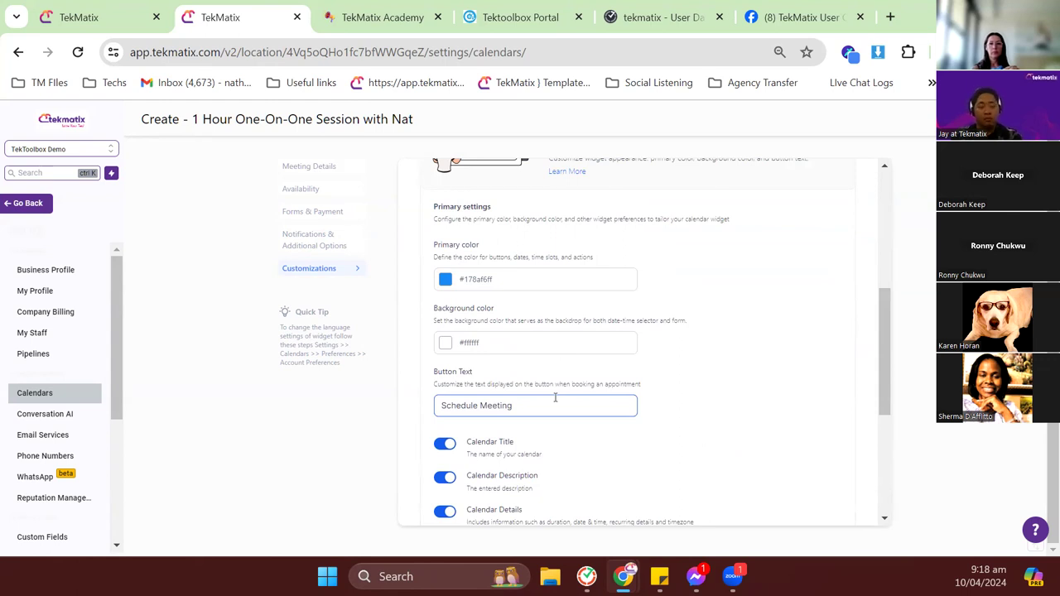
{"action": "left_click", "coordinate": [447, 280]}
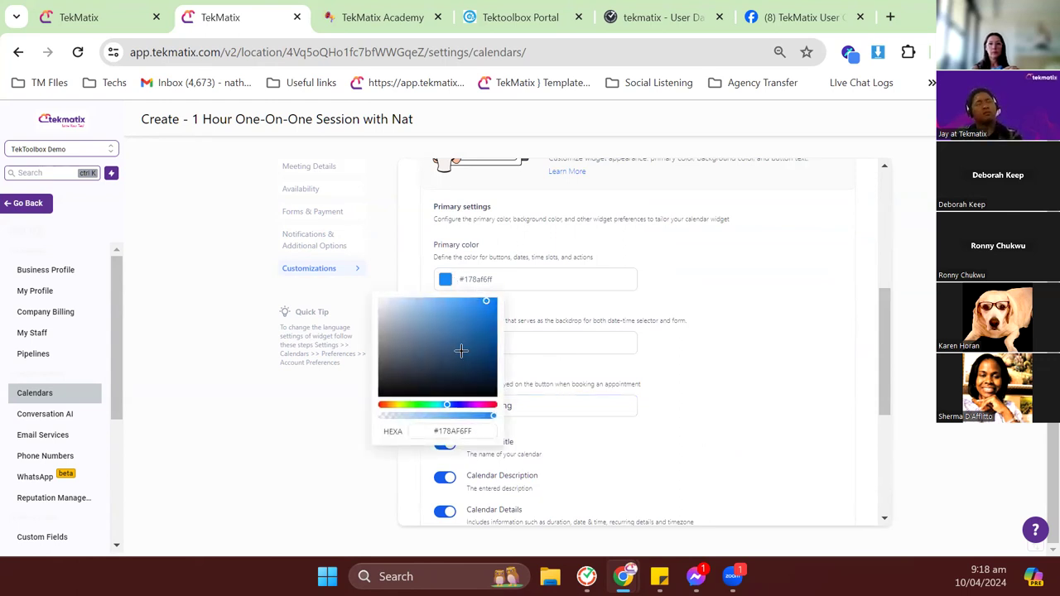
{"action": "left_click", "coordinate": [477, 405]}
{"action": "left_click", "coordinate": [484, 308]}
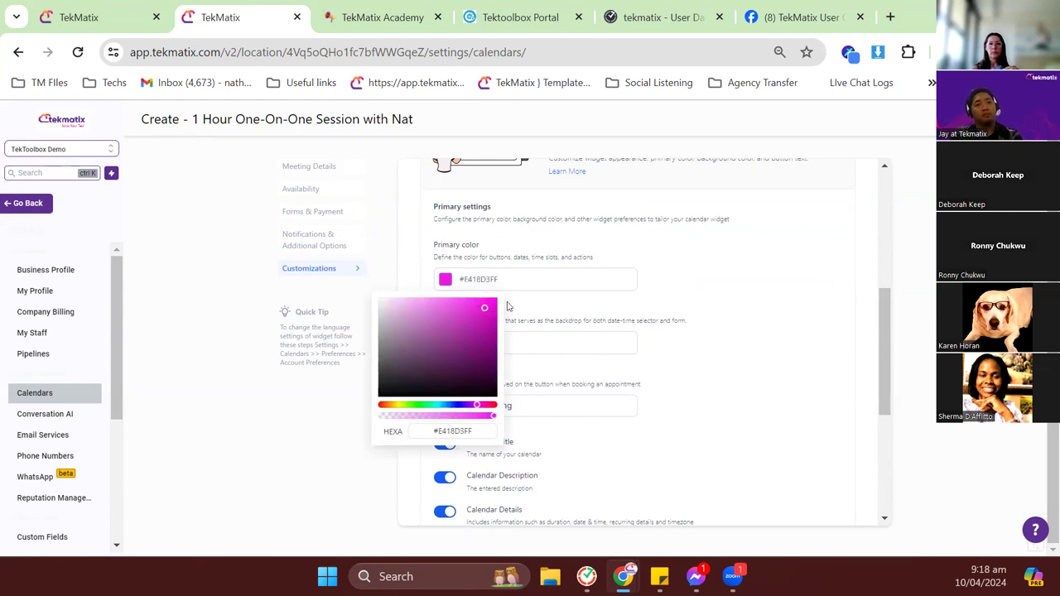
{"action": "left_click", "coordinate": [818, 264]}
{"action": "scroll", "coordinate": [801, 346], "scroll_direction": "down", "scroll_amount": 4}
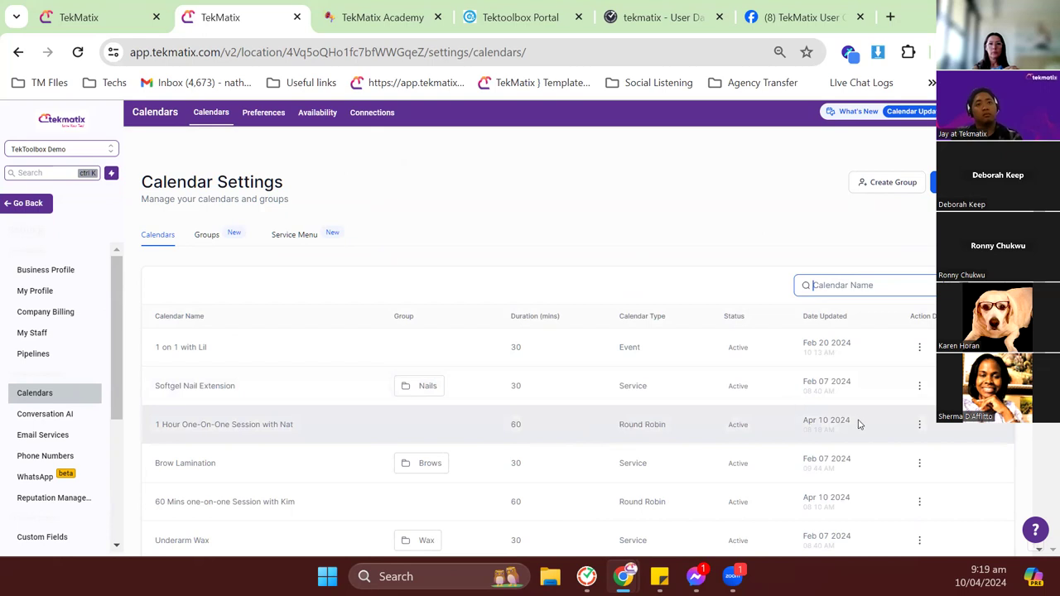
Open the share options of the 1 Hour One-On-One Session calendar and view its embed code
{"action": "left_click", "coordinate": [920, 427]}
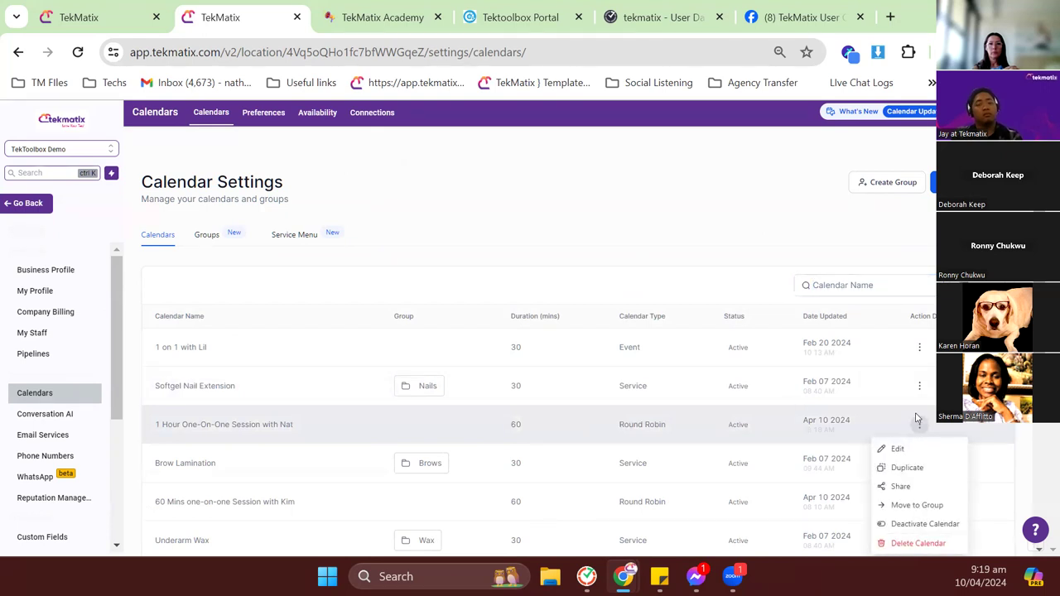
{"action": "scroll", "coordinate": [916, 418], "scroll_direction": "down", "scroll_amount": 1}
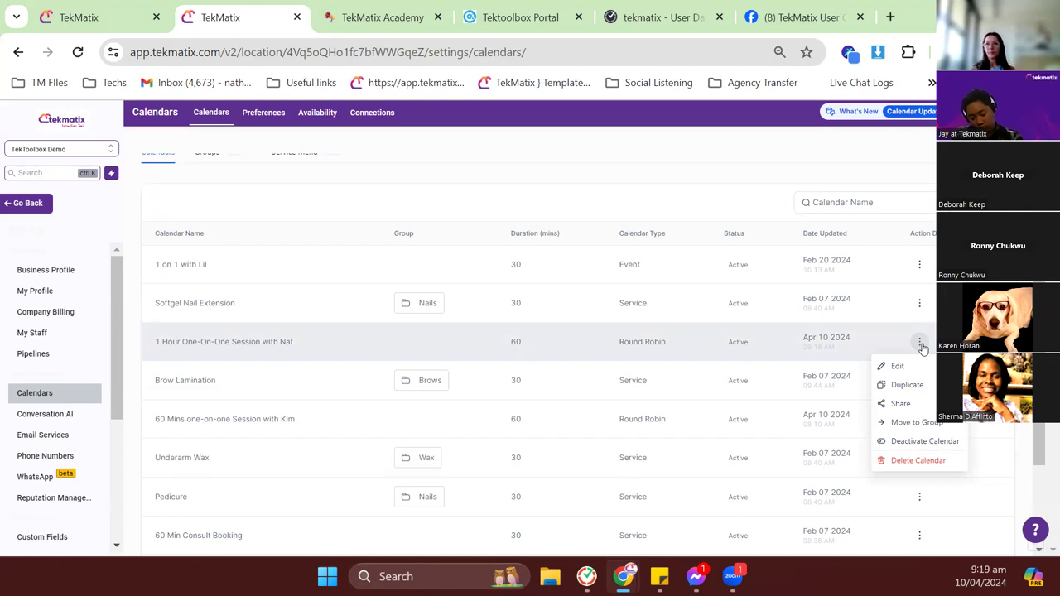
{"action": "left_click", "coordinate": [915, 405]}
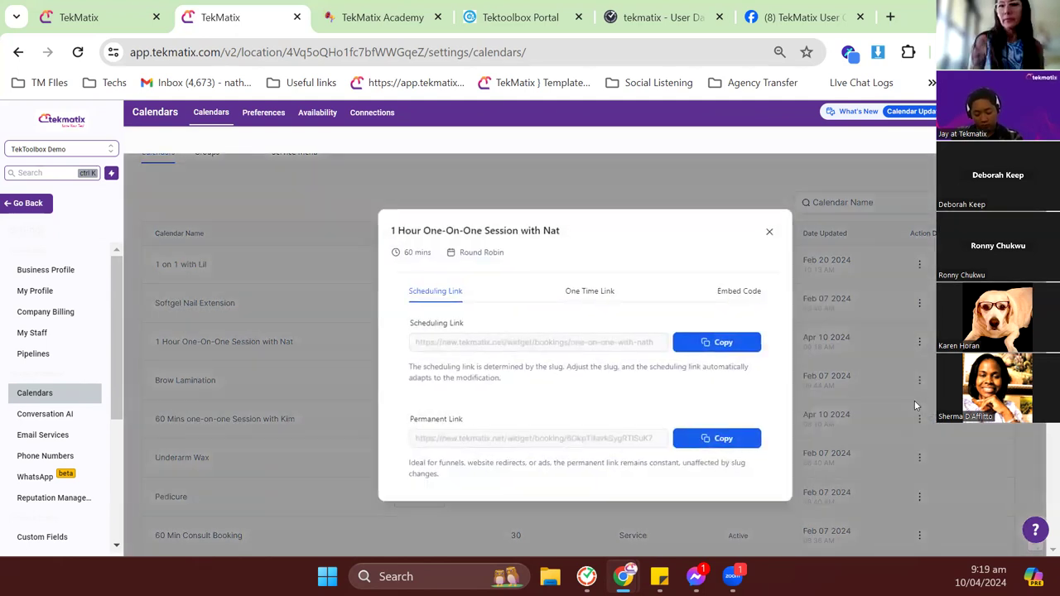
{"action": "left_click", "coordinate": [721, 293]}
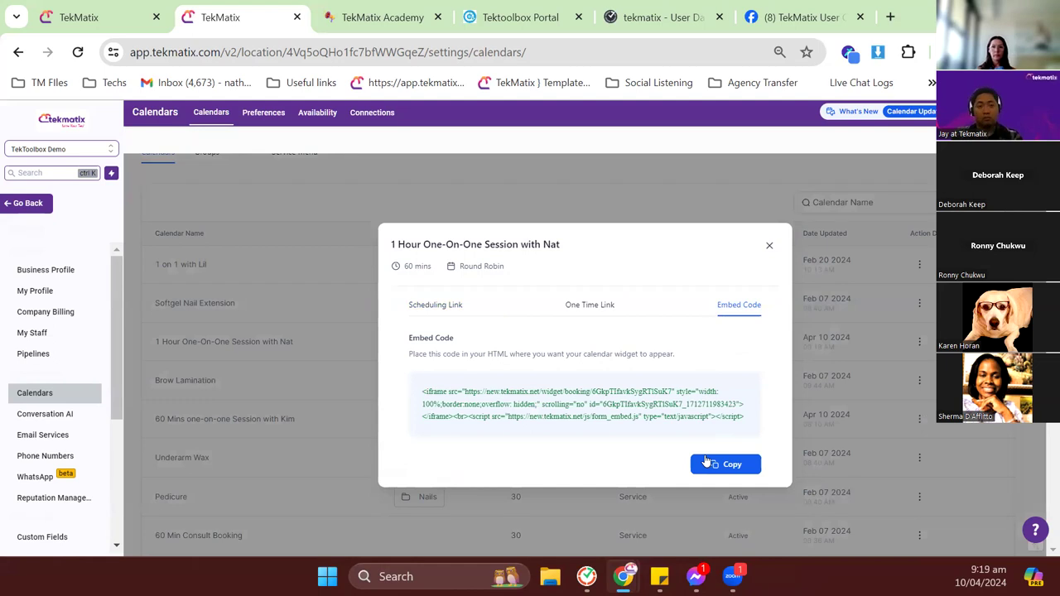
Copy the calendar's permanent link and open it in a new browser tab
{"action": "left_click", "coordinate": [456, 315]}
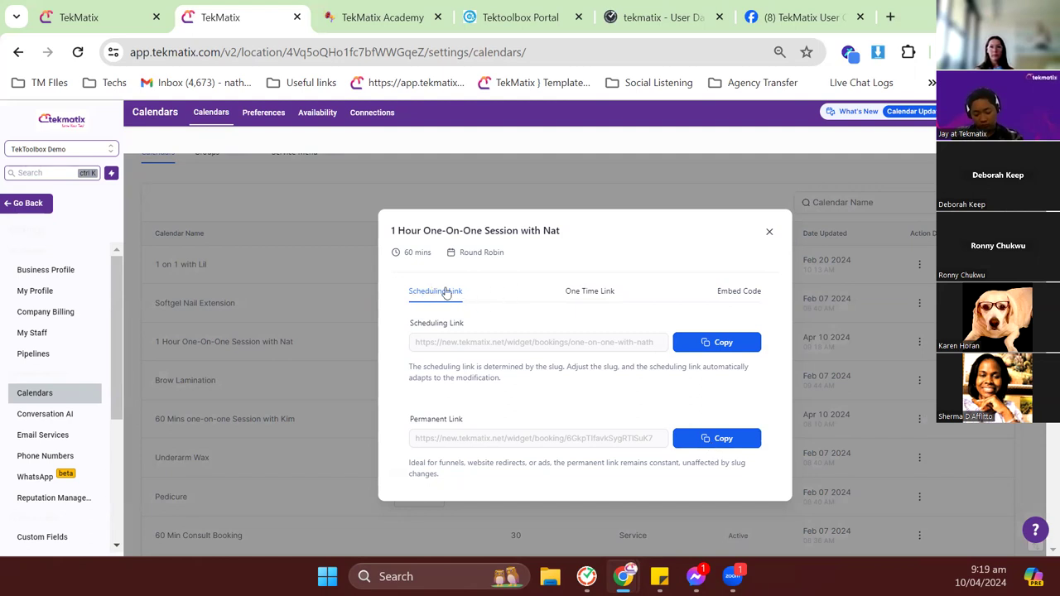
{"action": "left_click", "coordinate": [712, 439]}
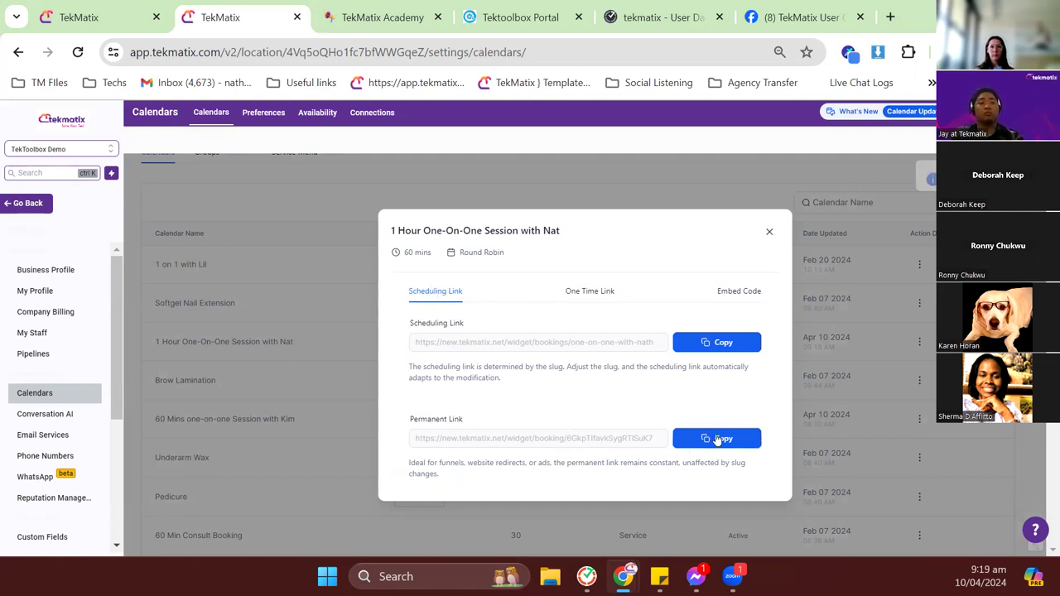
{"action": "left_click", "coordinate": [890, 16]}
{"action": "key", "text": "ctrl+v"}
{"action": "key", "text": "Return"}
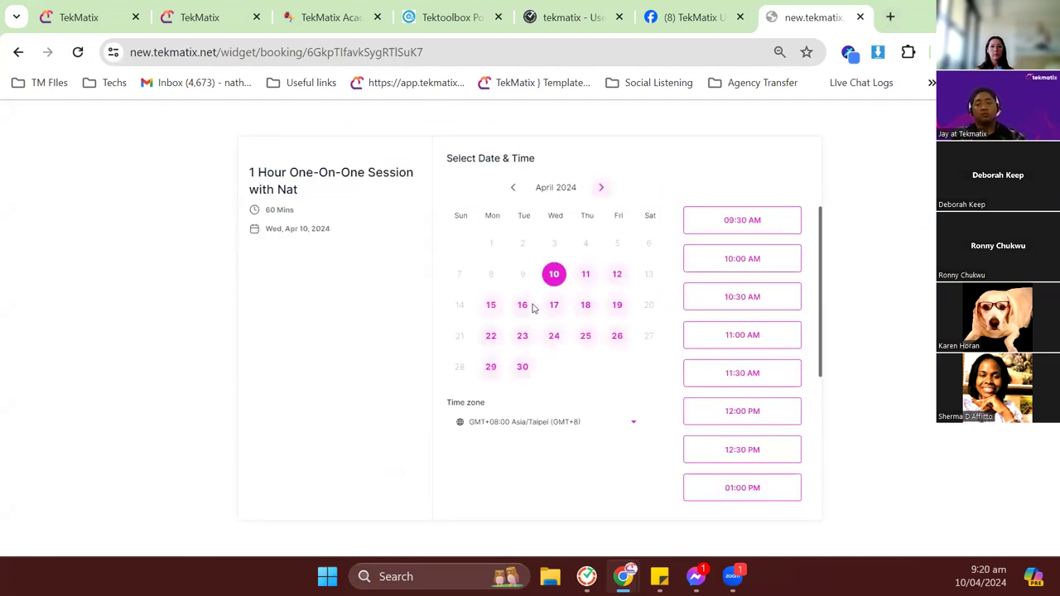
Select the 09:30 AM slot on April 10, 2024 and check the total amount and the amount due now
{"action": "left_click", "coordinate": [728, 221]}
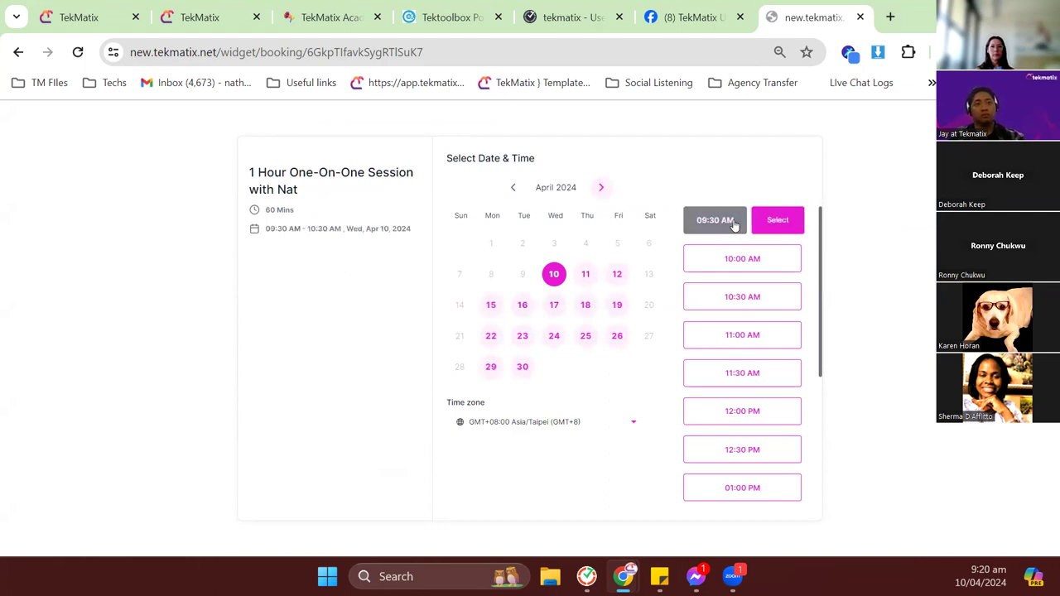
{"action": "left_click", "coordinate": [779, 223]}
{"action": "left_click_drag", "start_coordinate": [427, 313], "coordinate": [280, 298]}
{"action": "left_click", "coordinate": [336, 326]}
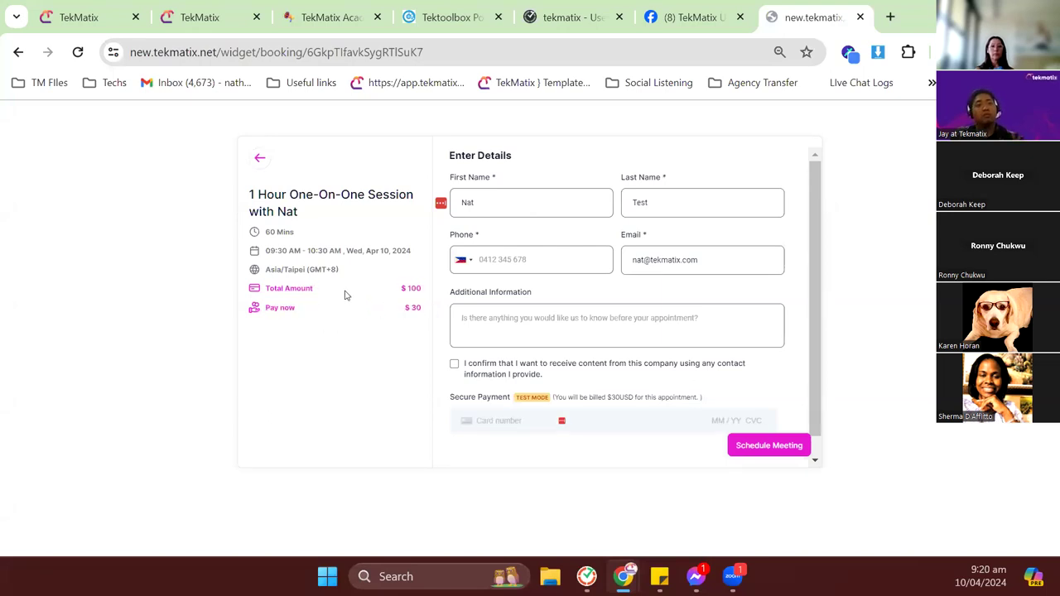
{"action": "left_click_drag", "start_coordinate": [392, 291], "coordinate": [424, 294]}
{"action": "left_click", "coordinate": [397, 324]}
{"action": "left_click_drag", "start_coordinate": [402, 310], "coordinate": [421, 312]}
{"action": "left_click", "coordinate": [398, 332]}
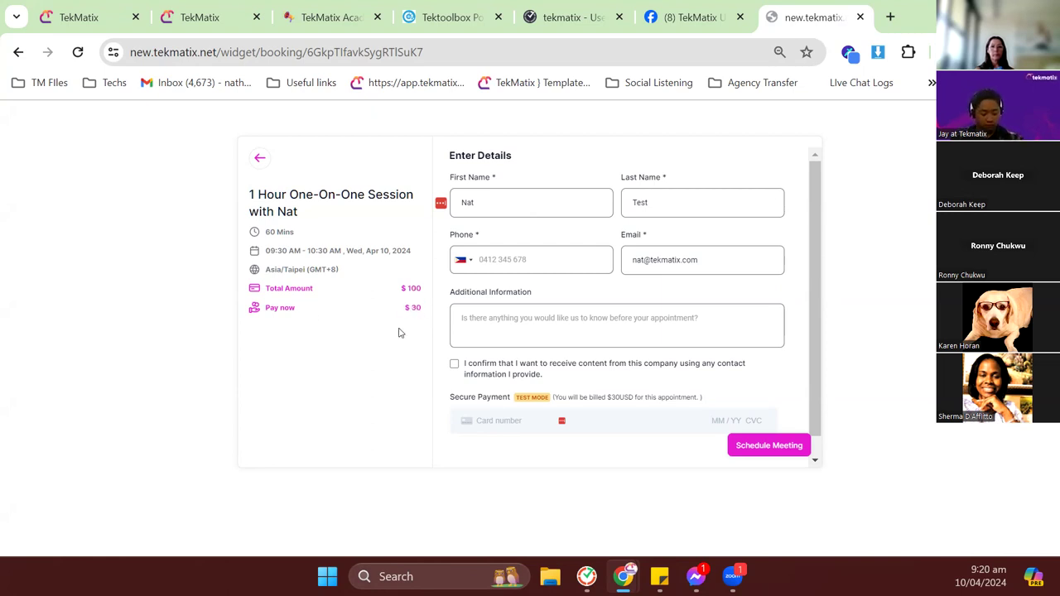
Check the billing description and the test mode label in the booking form's Secure Payment section
{"action": "scroll", "coordinate": [538, 390], "scroll_direction": "down", "scroll_amount": 1}
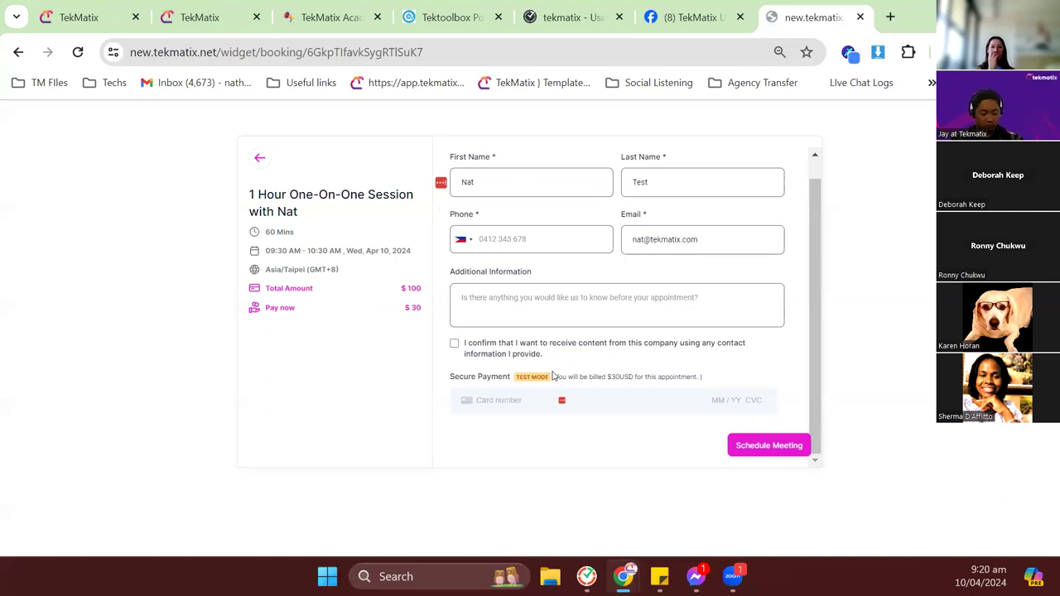
{"action": "left_click_drag", "start_coordinate": [577, 380], "coordinate": [696, 382]}
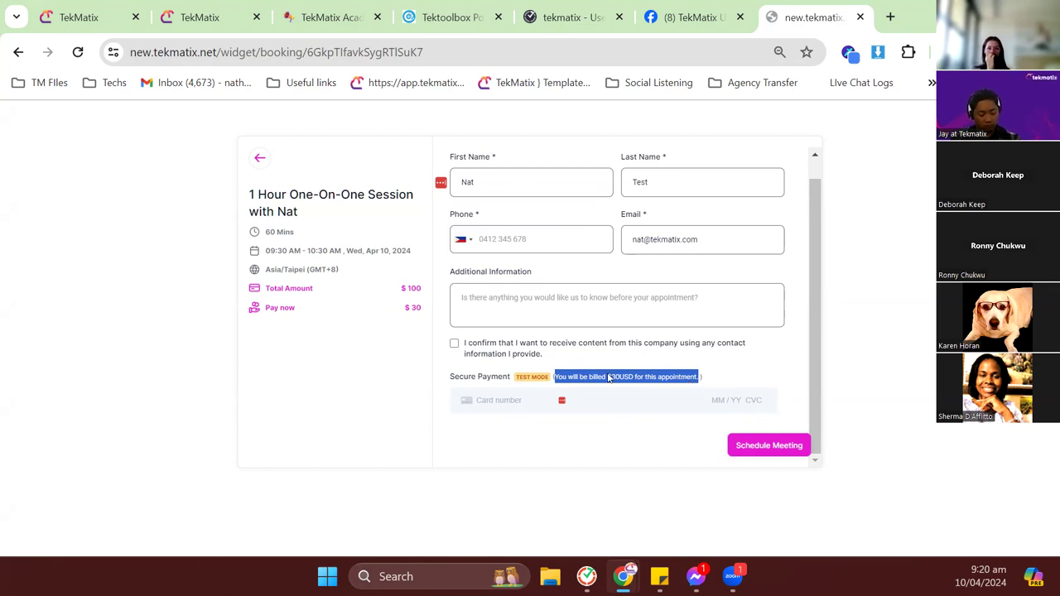
{"action": "left_click_drag", "start_coordinate": [552, 383], "coordinate": [515, 383]}
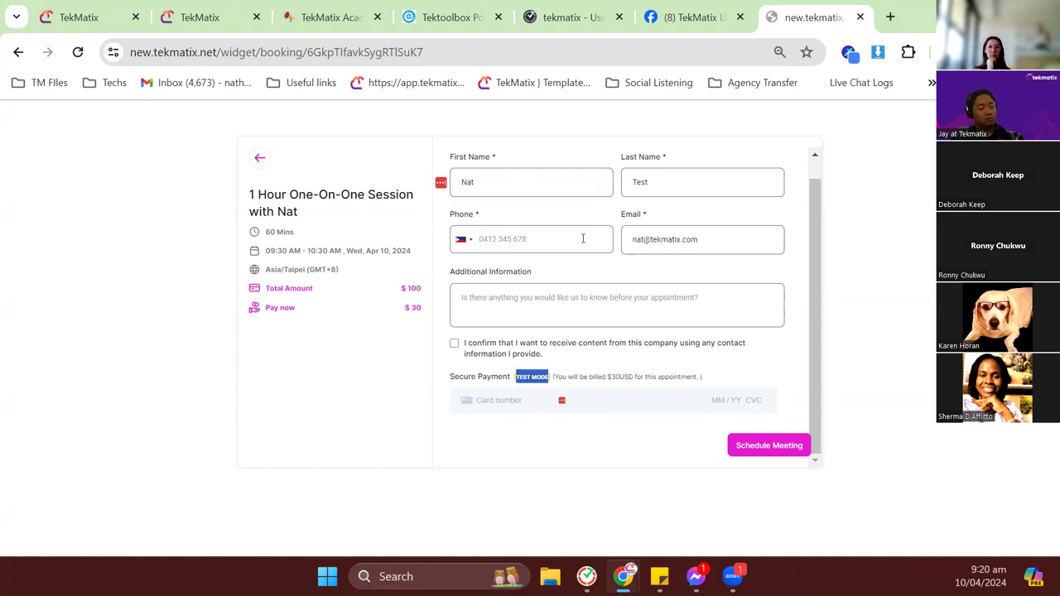
Edit the 1 Hour One-On-One Session calendar and try the Test/Live payment switch in its Forms & Payment settings
{"action": "left_click_drag", "start_coordinate": [217, 10], "coordinate": [656, 7]}
{"action": "left_click", "coordinate": [768, 232]}
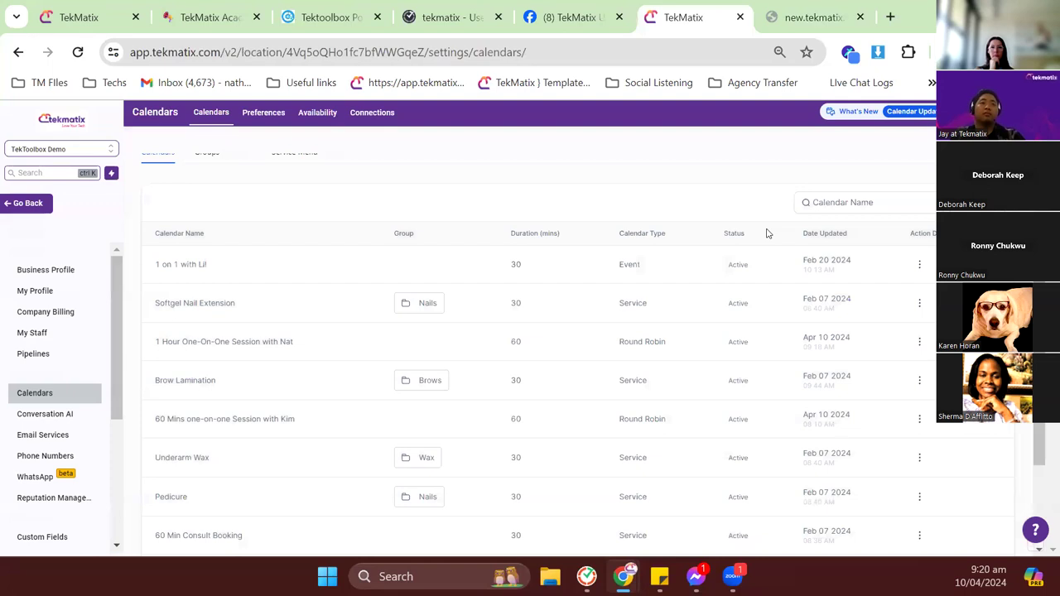
{"action": "left_click", "coordinate": [920, 341]}
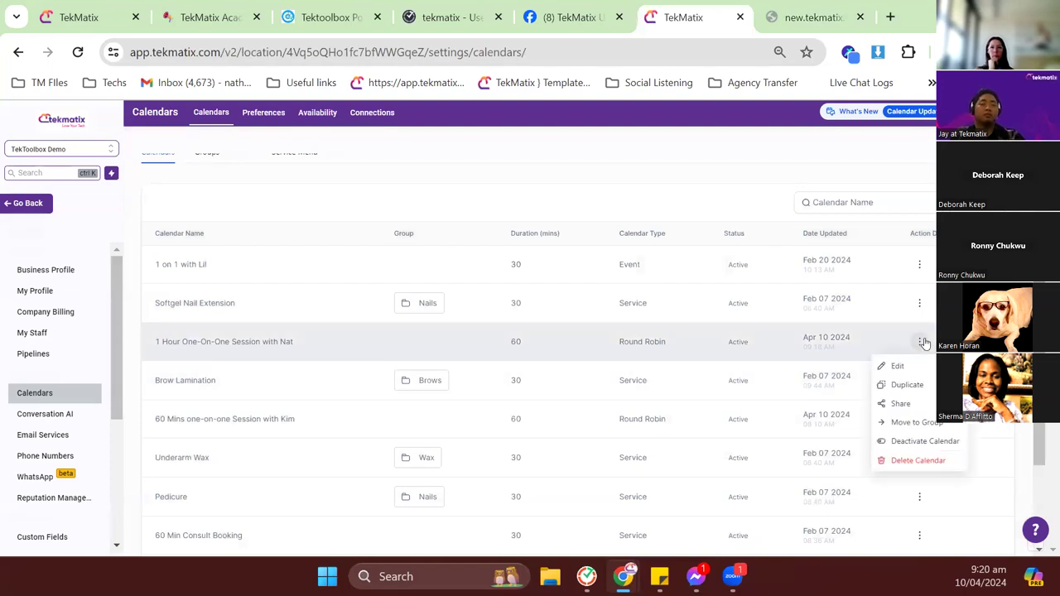
{"action": "left_click", "coordinate": [898, 366]}
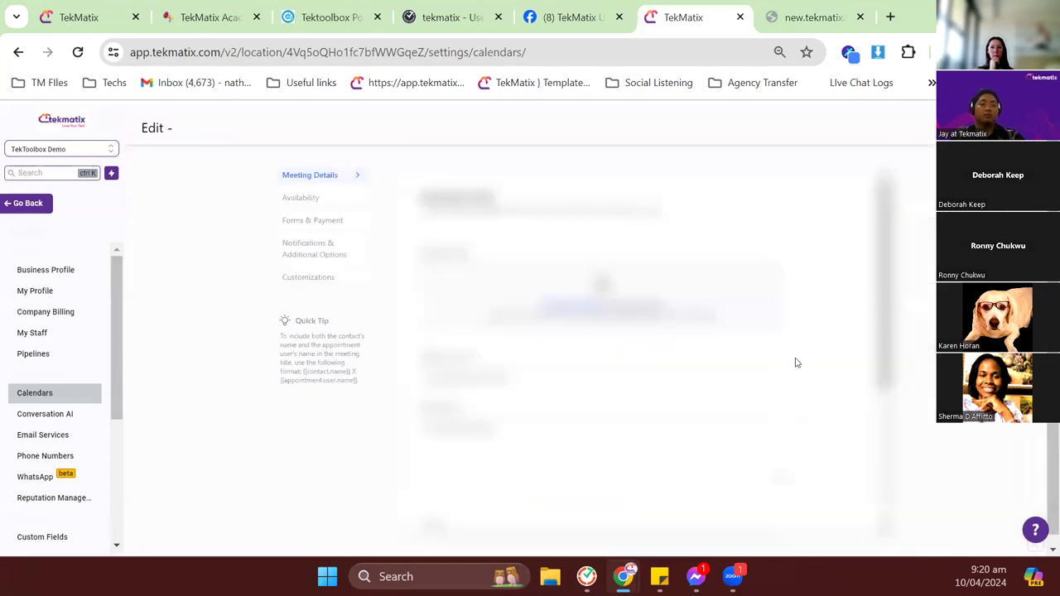
{"action": "left_click", "coordinate": [327, 222]}
{"action": "scroll", "coordinate": [587, 444], "scroll_direction": "down", "scroll_amount": 10}
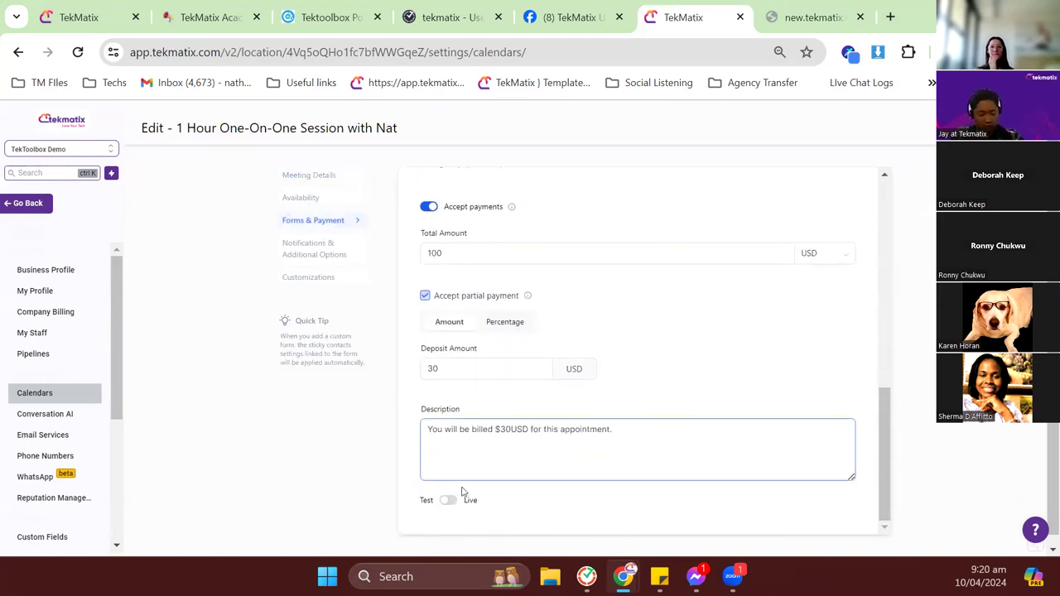
{"action": "left_click", "coordinate": [448, 502]}
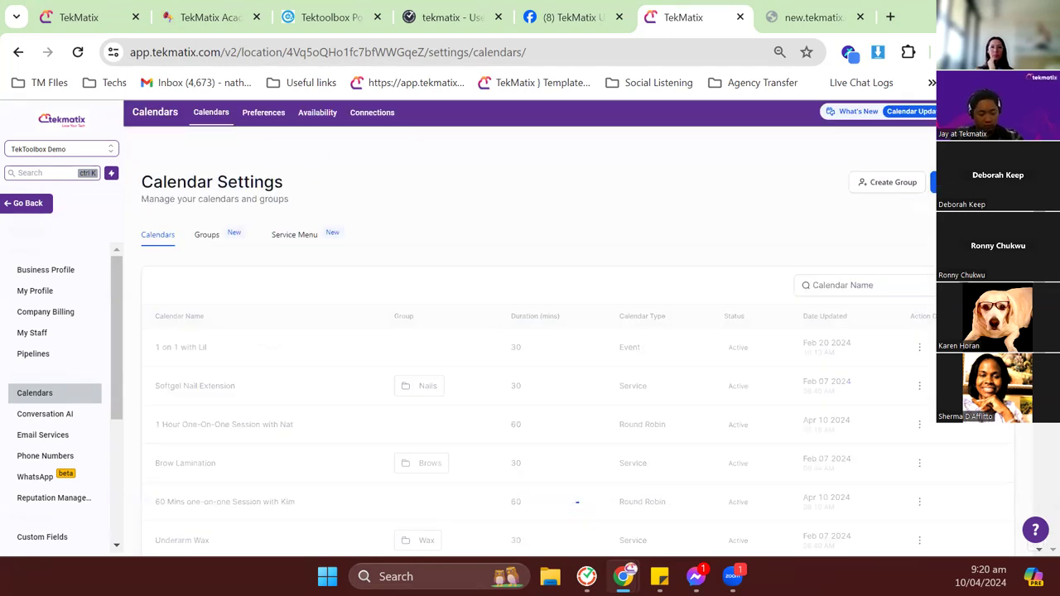
Return to the booking page and examine the card number field and payment mode
{"action": "left_click", "coordinate": [810, 17]}
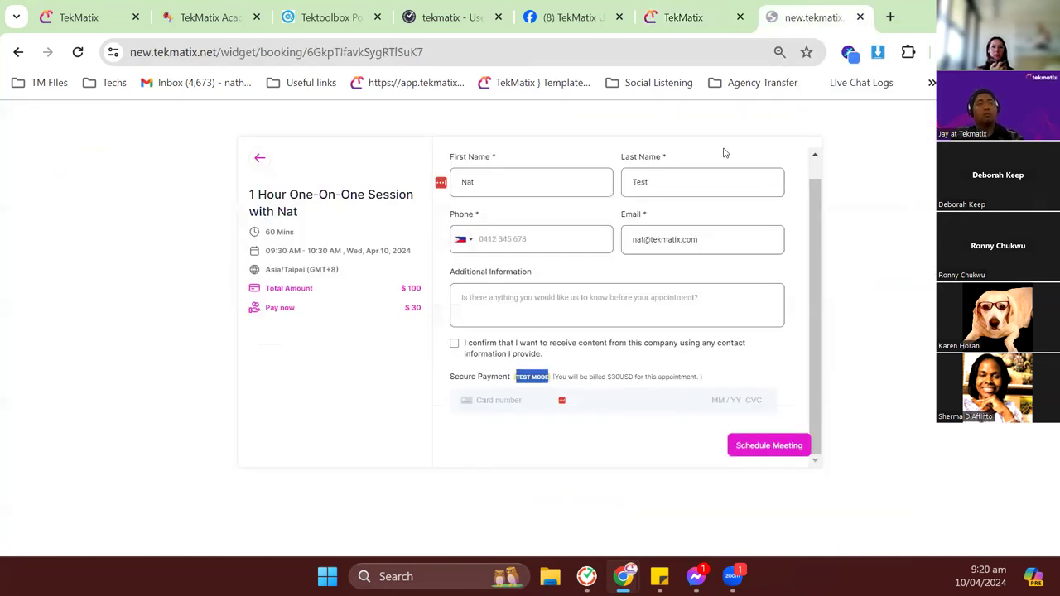
{"action": "left_click", "coordinate": [505, 409]}
{"action": "left_click", "coordinate": [567, 377]}
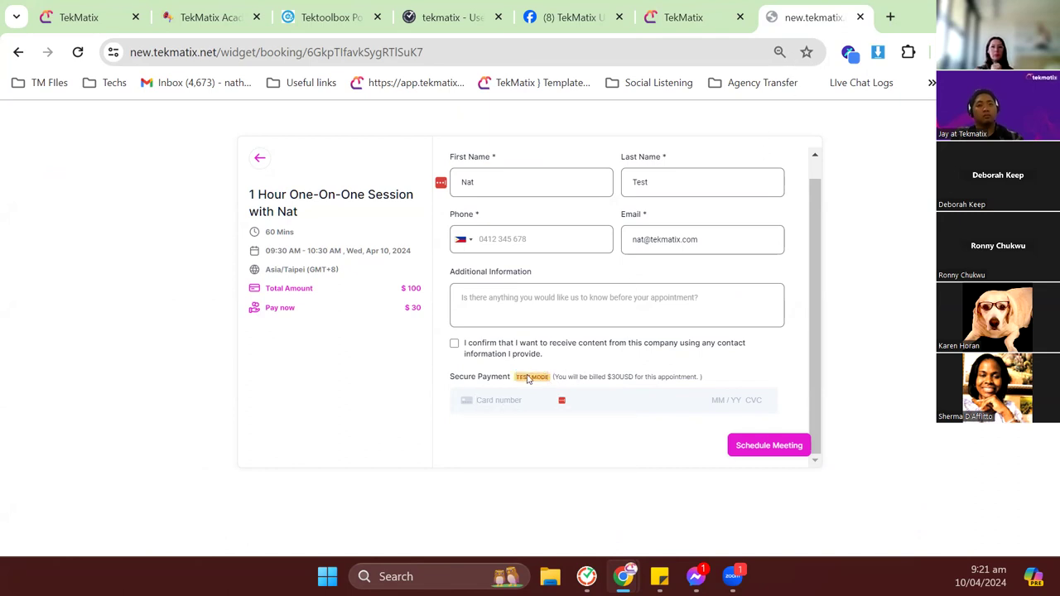
Search the web for "stripe test codes" in a new tab and open Stripe's Test payment methods documentation
{"action": "left_click", "coordinate": [890, 17]}
{"action": "type", "text": "stripe"}
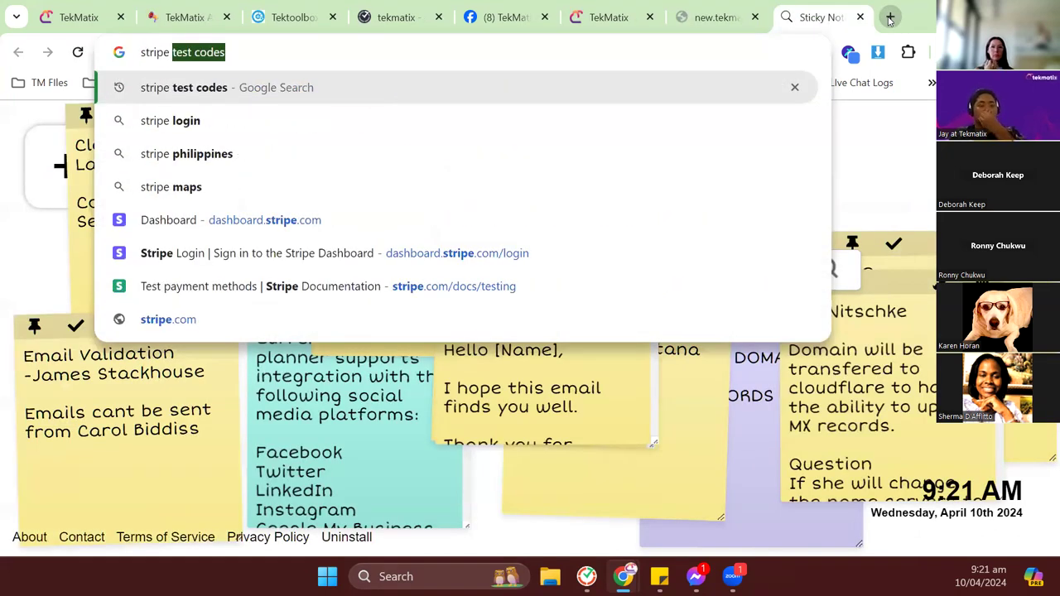
{"action": "type", "text": " test "}
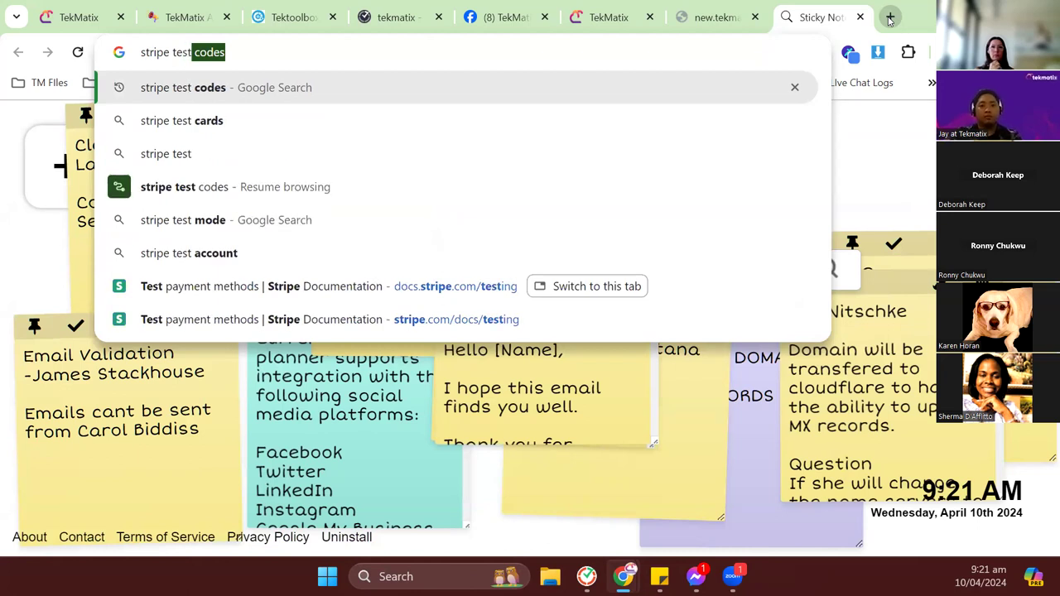
{"action": "type", "text": "codes"}
{"action": "key", "text": "Return"}
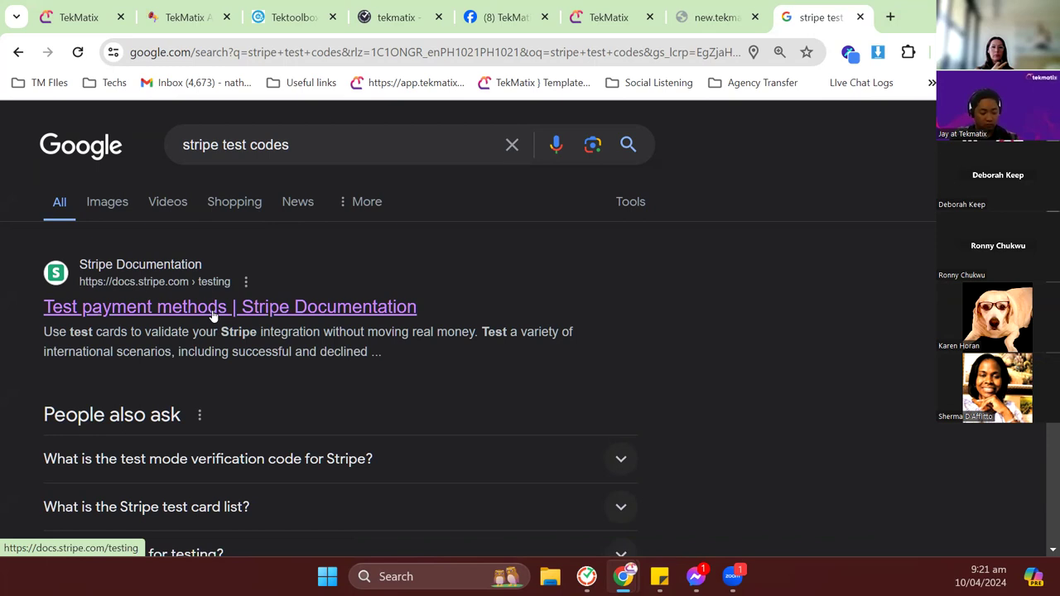
{"action": "left_click", "coordinate": [168, 318]}
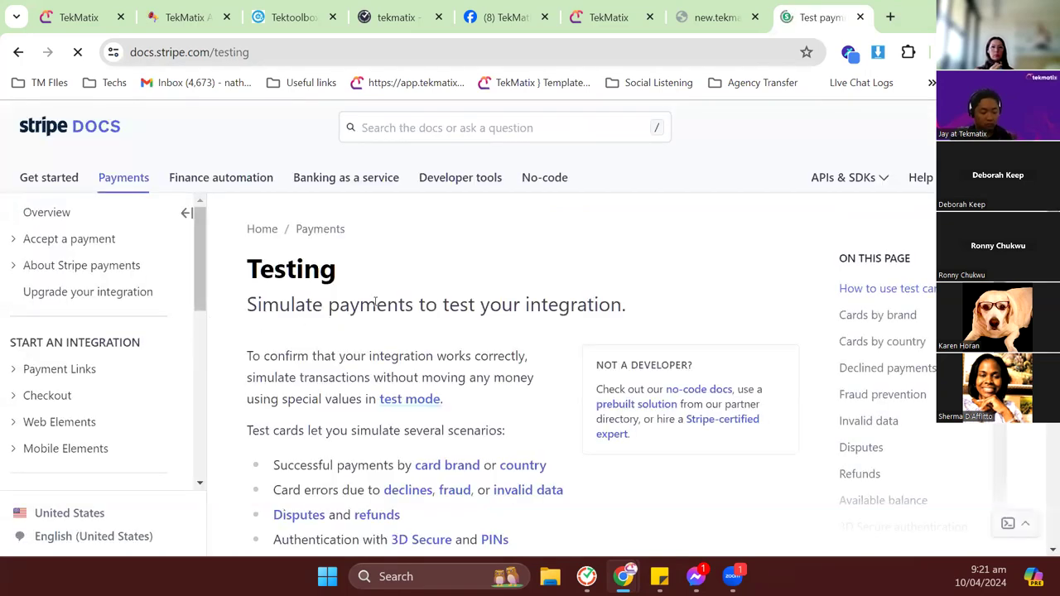
Copy the Visa test card number from the card numbers table in the Stripe documentation
{"action": "scroll", "coordinate": [375, 311], "scroll_direction": "down", "scroll_amount": 8}
{"action": "scroll", "coordinate": [374, 319], "scroll_direction": "down", "scroll_amount": 7}
{"action": "scroll", "coordinate": [376, 322], "scroll_direction": "down", "scroll_amount": 7}
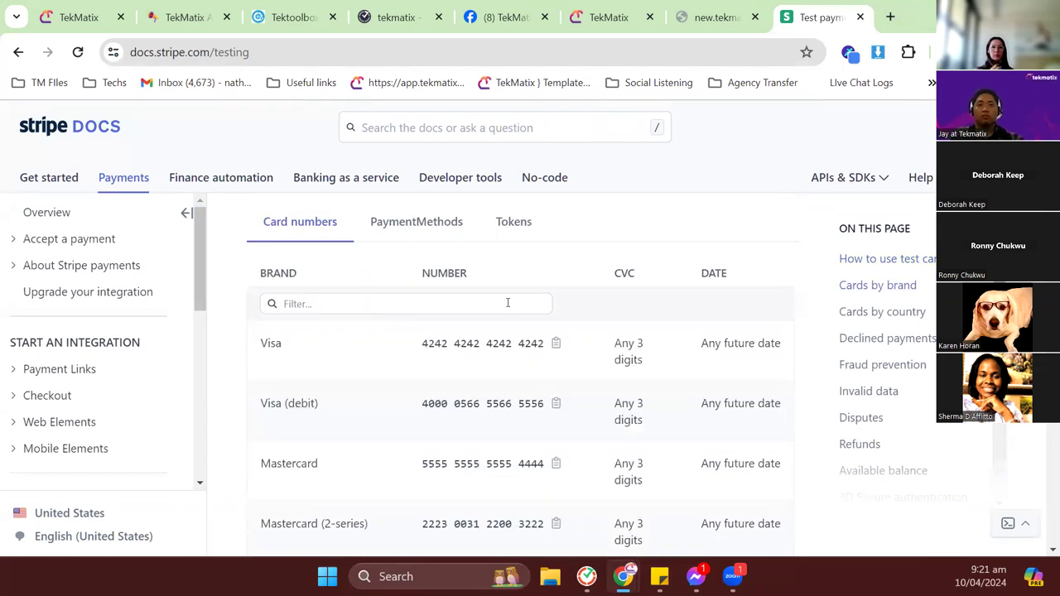
{"action": "left_click", "coordinate": [555, 343]}
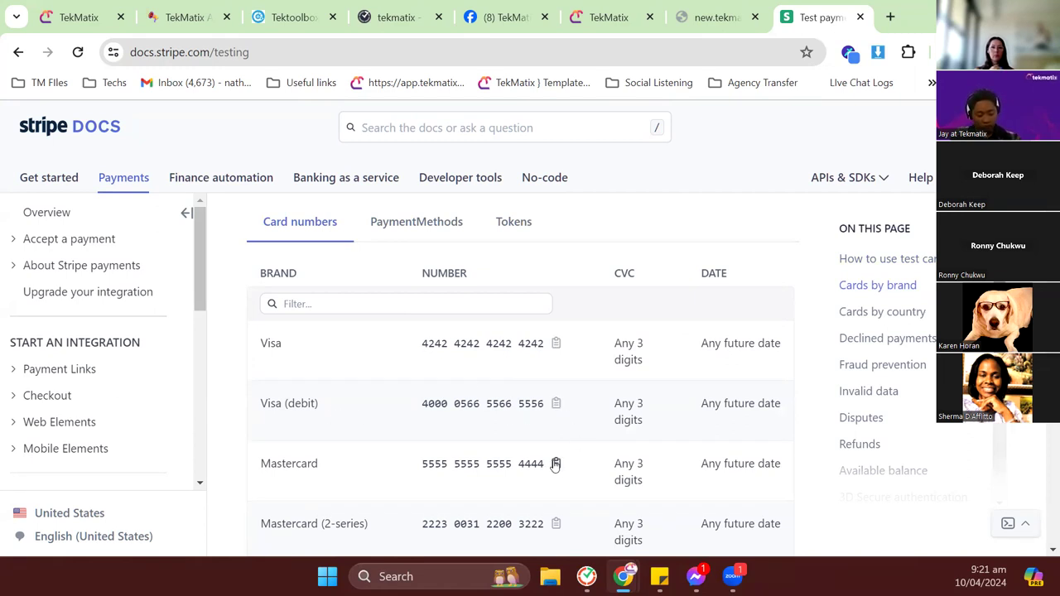
Return to the booking form and replace the placeholder last name with the customer's last name
{"action": "left_click", "coordinate": [712, 8]}
{"action": "key", "text": "Tab"}
{"action": "key", "text": "BackSpace"}
{"action": "type", "text": "Sanch"}
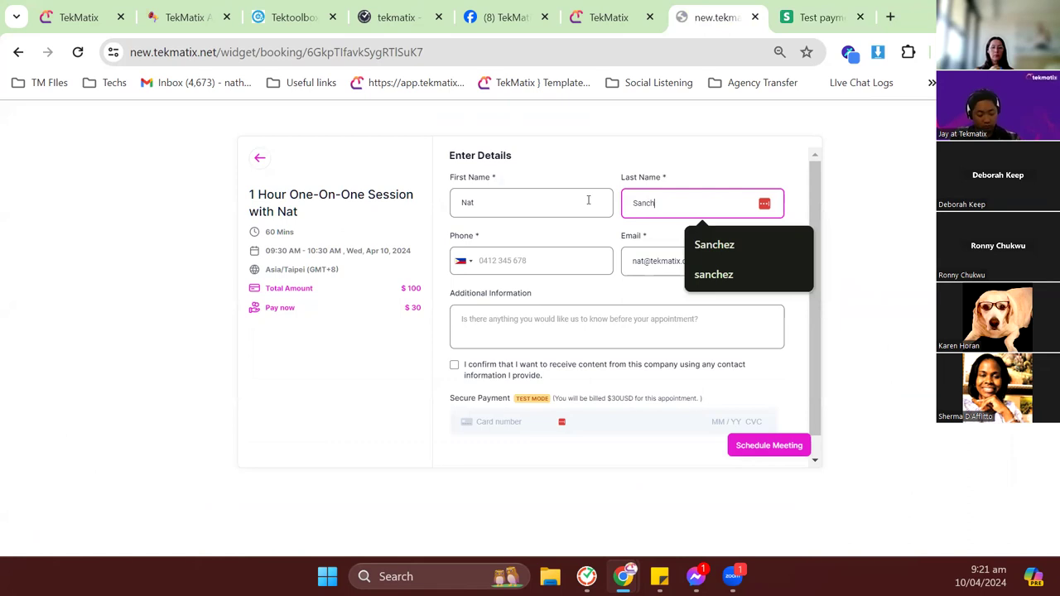
{"action": "type", "text": "ez"}
{"action": "key", "text": "Escape"}
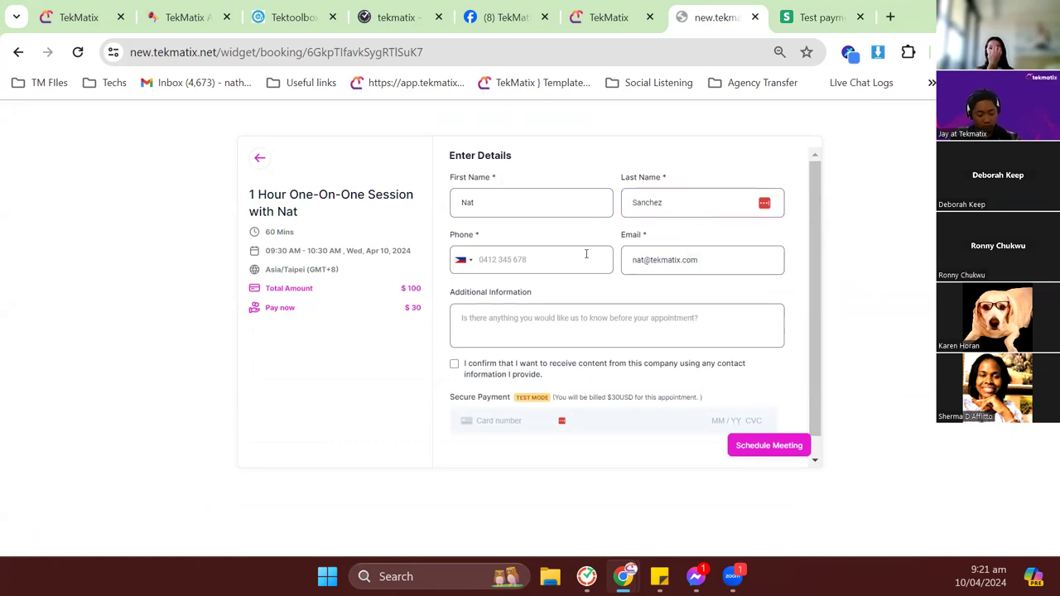
Fill in the customer's phone number, enter "Teat" as the additional information, and consent to receiving content from the company
{"action": "left_click", "coordinate": [583, 254]}
{"action": "left_click", "coordinate": [583, 300]}
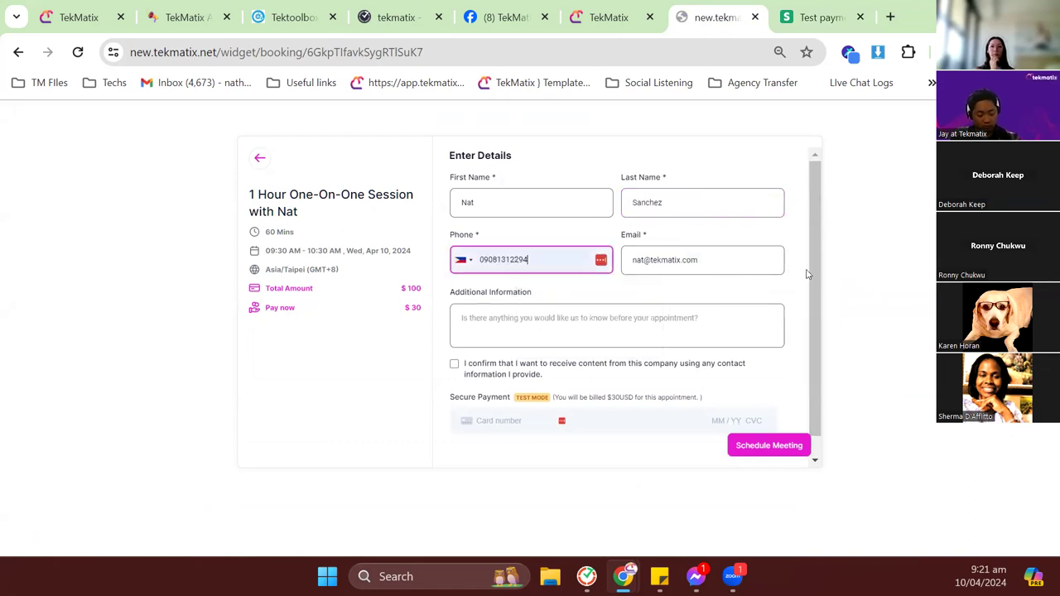
{"action": "left_click", "coordinate": [588, 326]}
{"action": "type", "text": "Teat"}
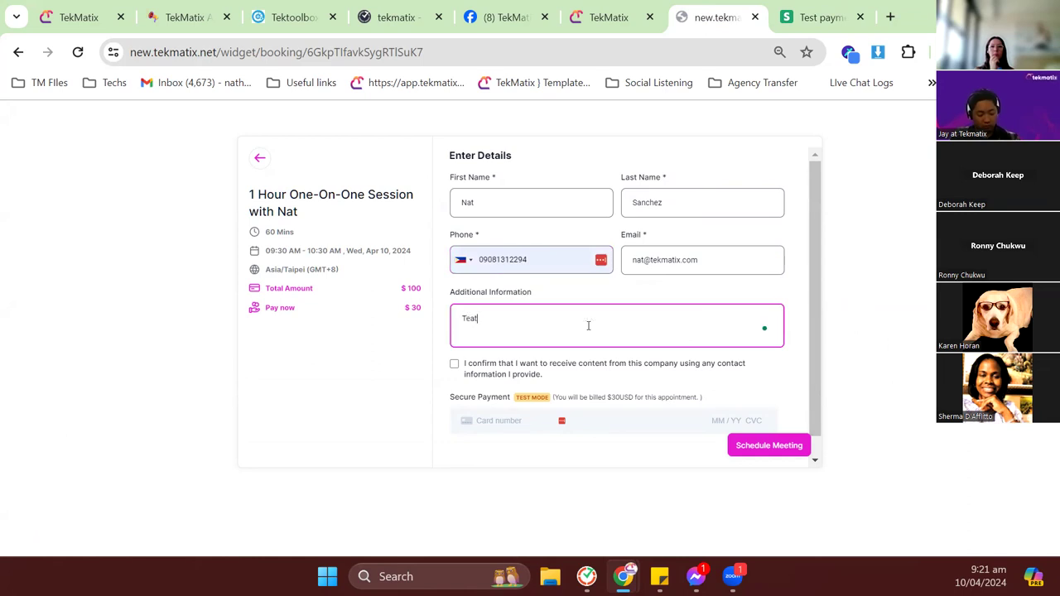
{"action": "left_click", "coordinate": [481, 370]}
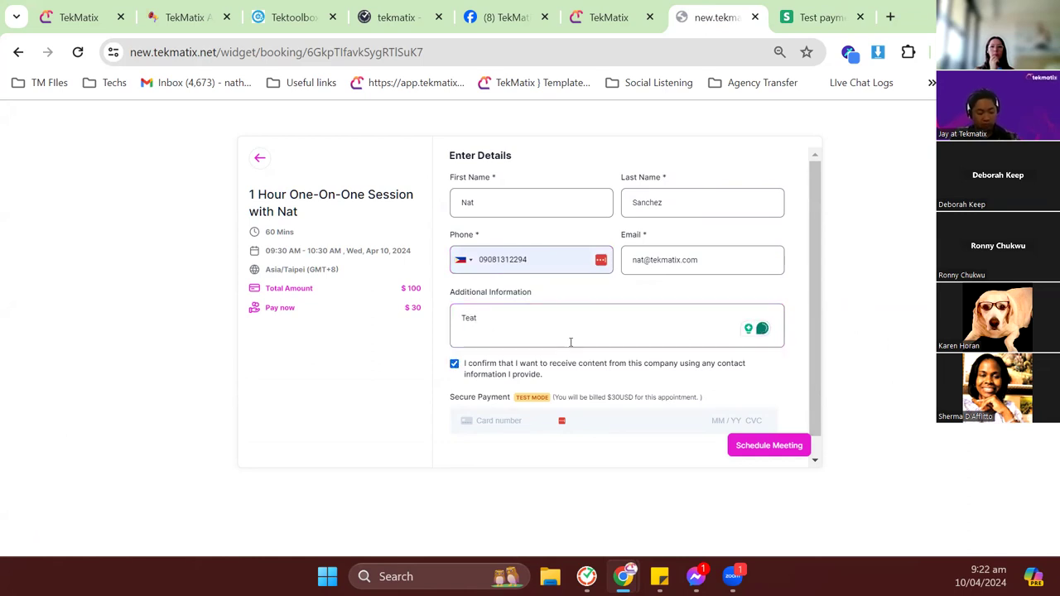
Pay the deposit with the copied test card by entering the card number, expiry date and CVC, and schedule the meeting
{"action": "scroll", "coordinate": [539, 373], "scroll_direction": "down", "scroll_amount": 1}
{"action": "left_click", "coordinate": [509, 399]}
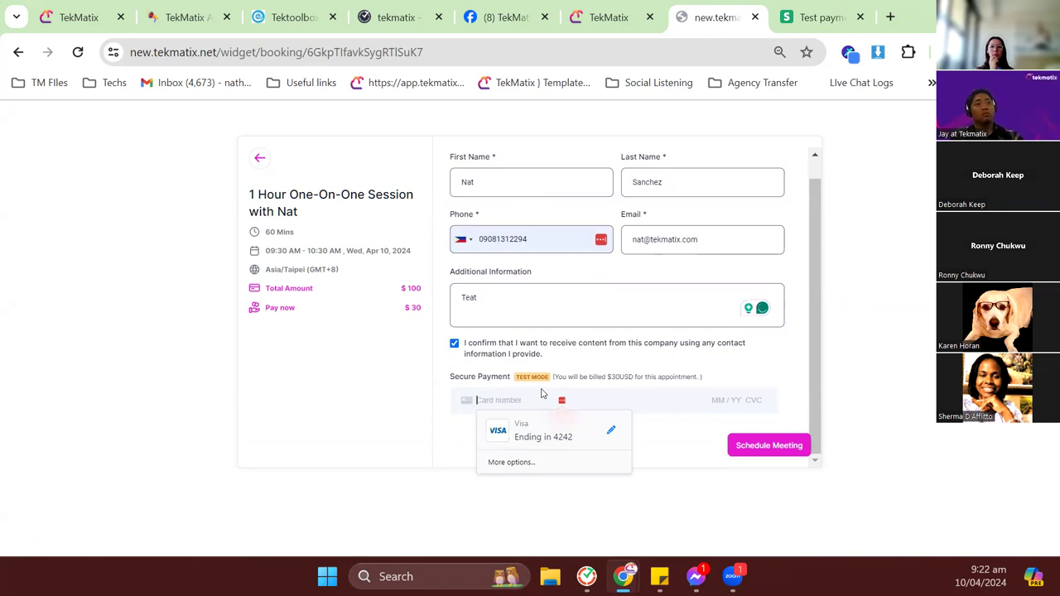
{"action": "key", "text": "ctrl+v"}
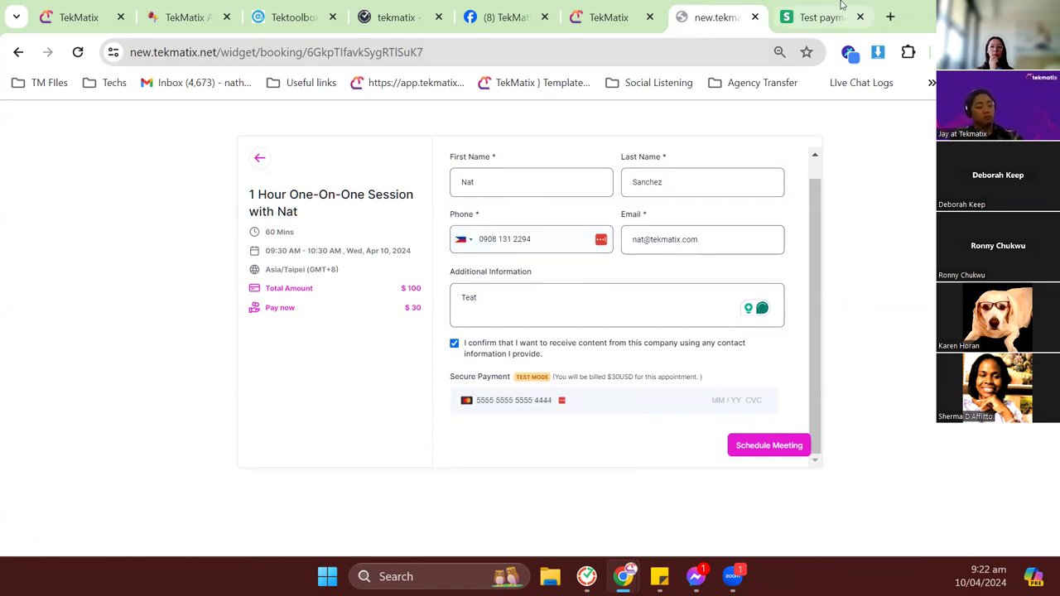
{"action": "left_click", "coordinate": [797, 10]}
{"action": "left_click", "coordinate": [716, 17]}
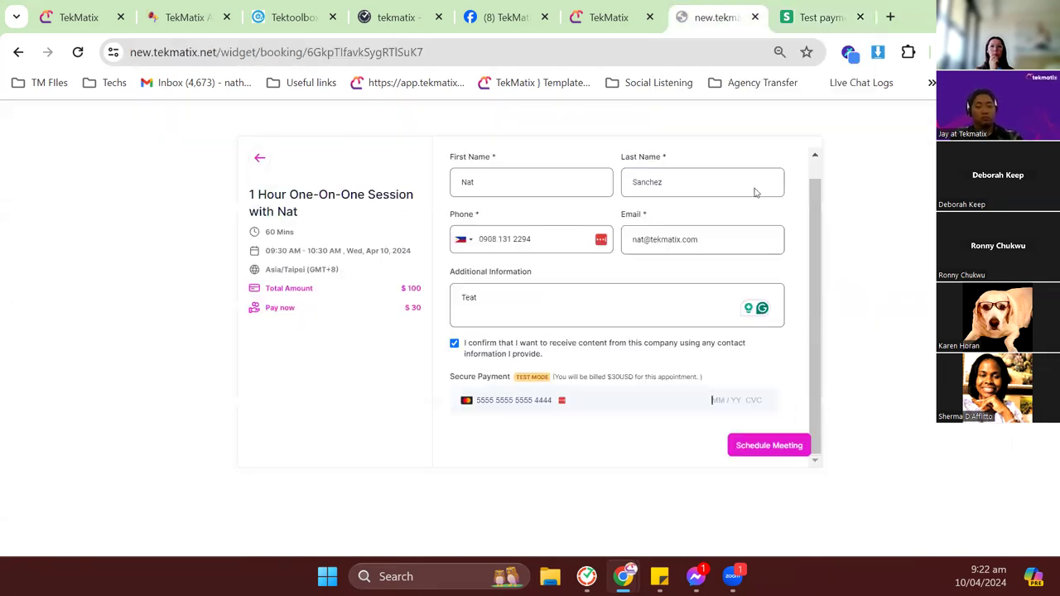
{"action": "left_click", "coordinate": [714, 401]}
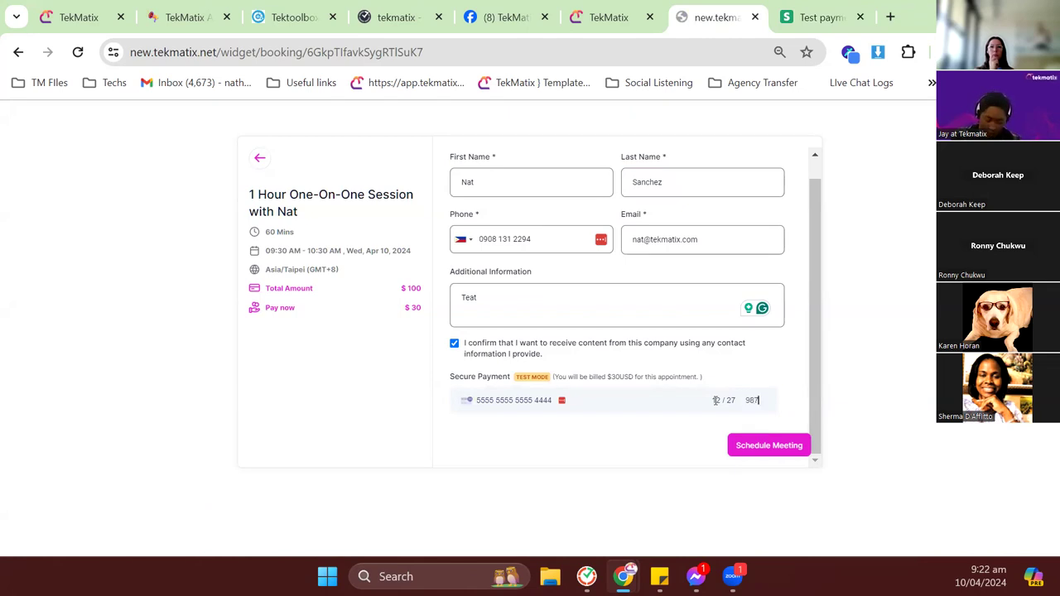
{"action": "left_click", "coordinate": [769, 446]}
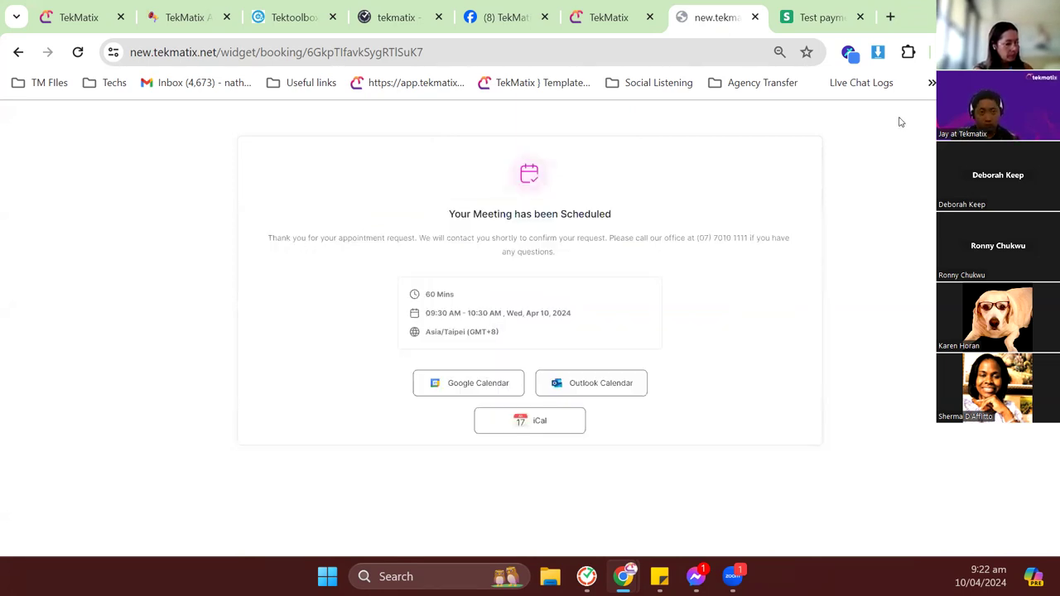
Examine the thank-you message and the office phone number on the booking confirmation page
{"action": "left_click_drag", "start_coordinate": [268, 238], "coordinate": [593, 258]}
{"action": "left_click", "coordinate": [592, 267]}
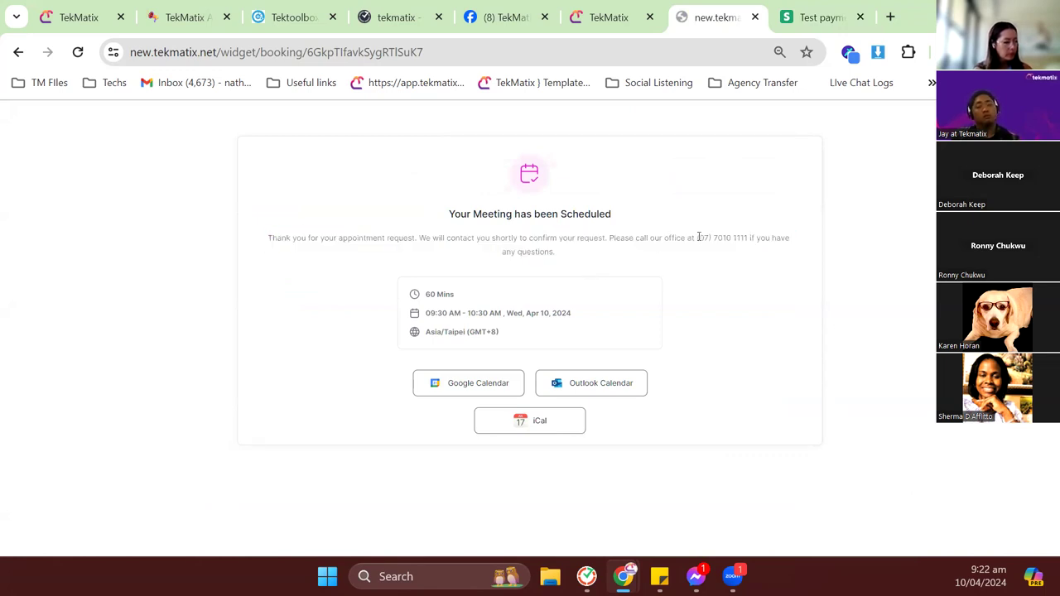
{"action": "left_click_drag", "start_coordinate": [697, 237], "coordinate": [752, 235]}
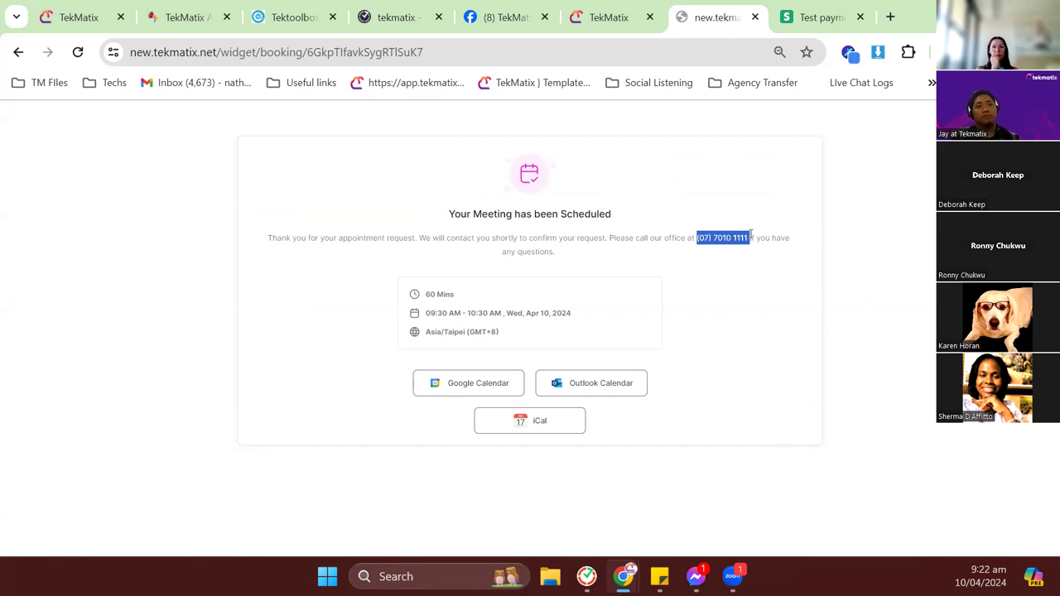
{"action": "left_click", "coordinate": [732, 238]}
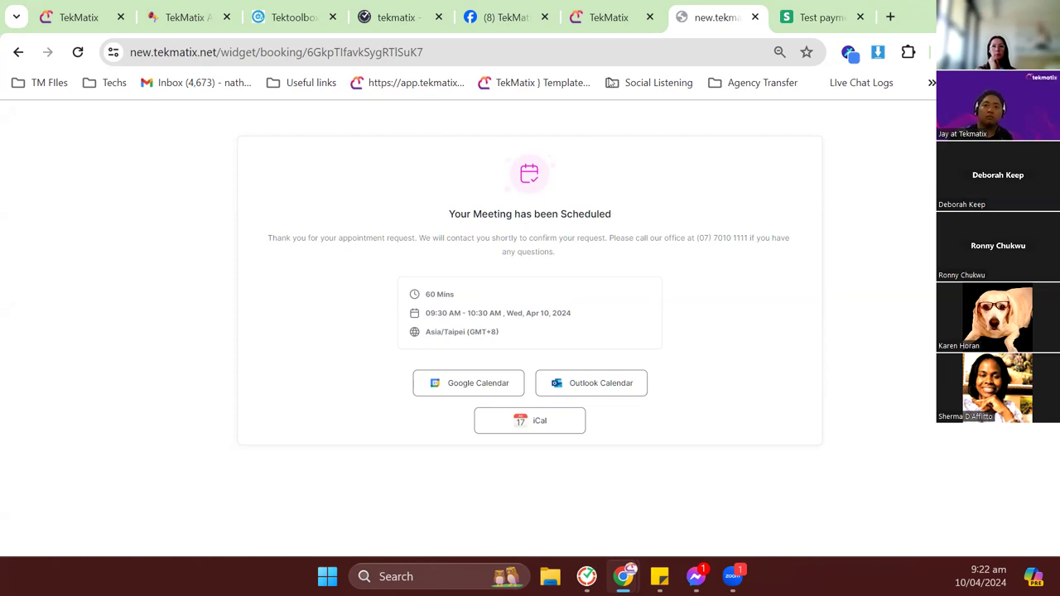
Return to the TekMatix calendar settings tab, leave the settings and review the payment transactions
{"action": "left_click", "coordinate": [605, 24]}
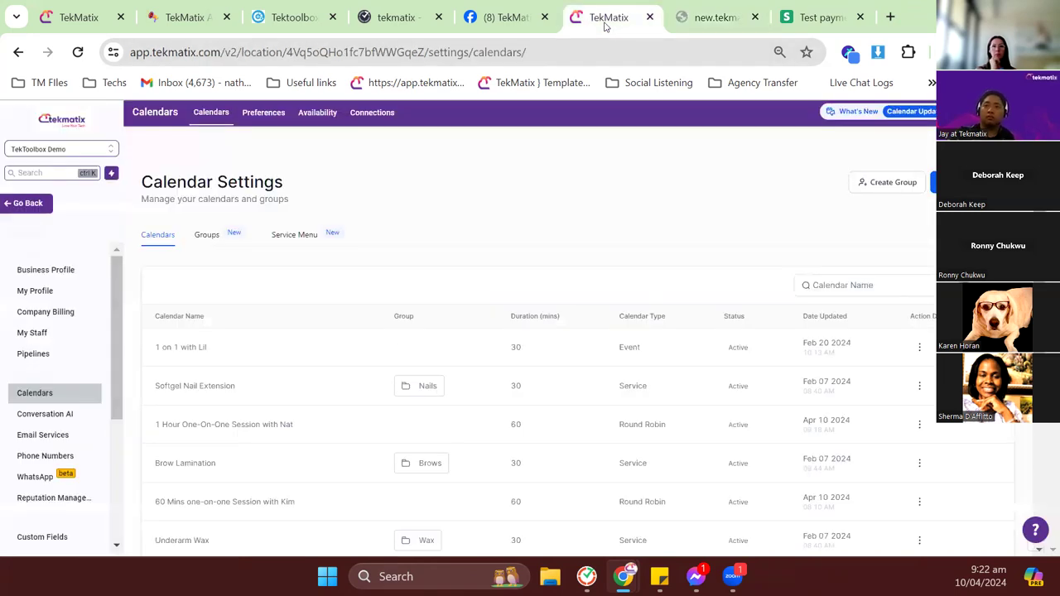
{"action": "left_click", "coordinate": [37, 200]}
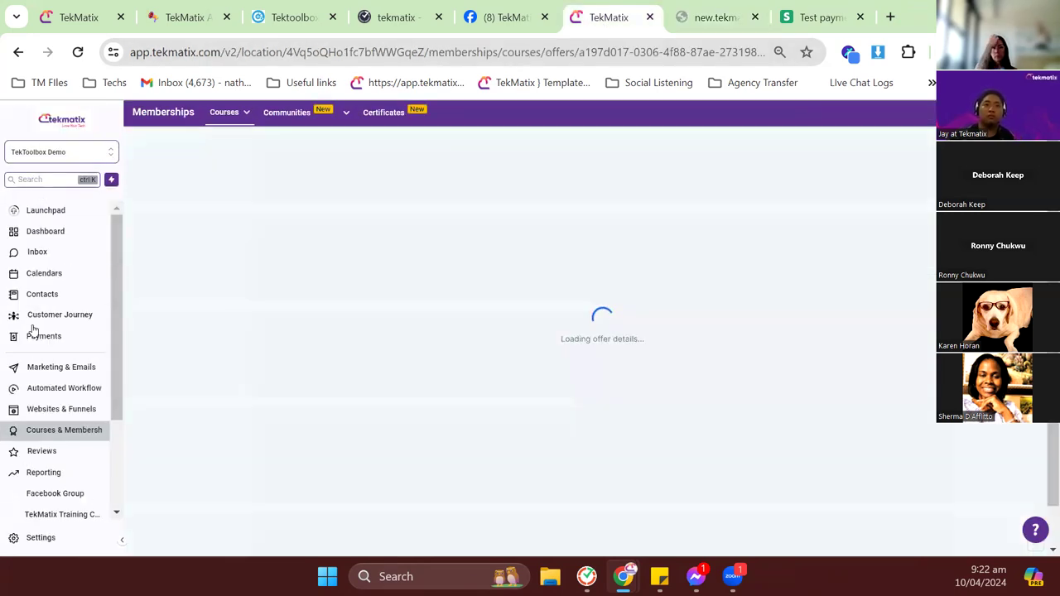
{"action": "left_click", "coordinate": [47, 339]}
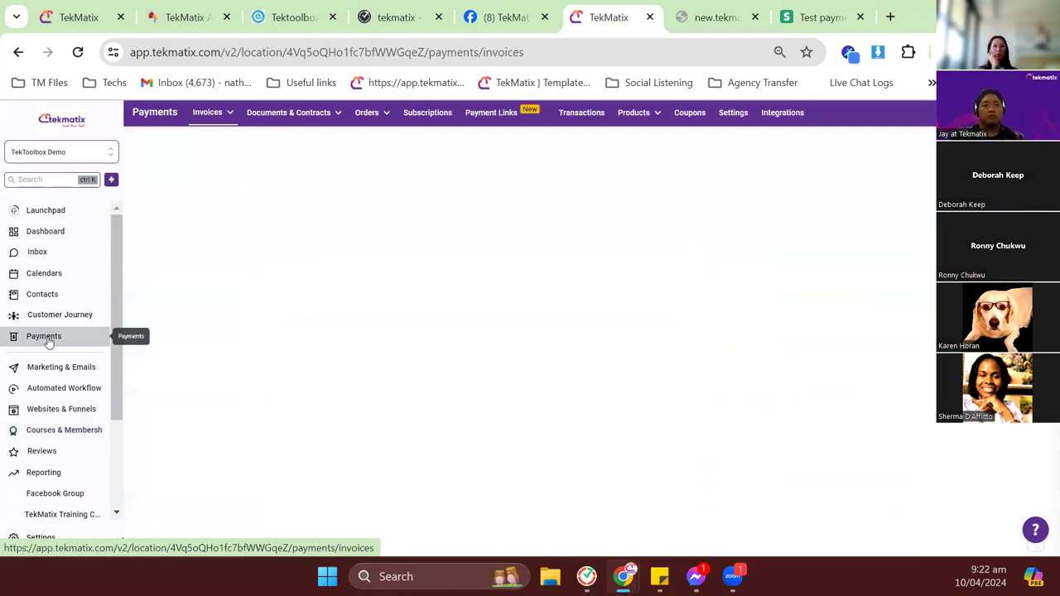
{"action": "left_click", "coordinate": [578, 116]}
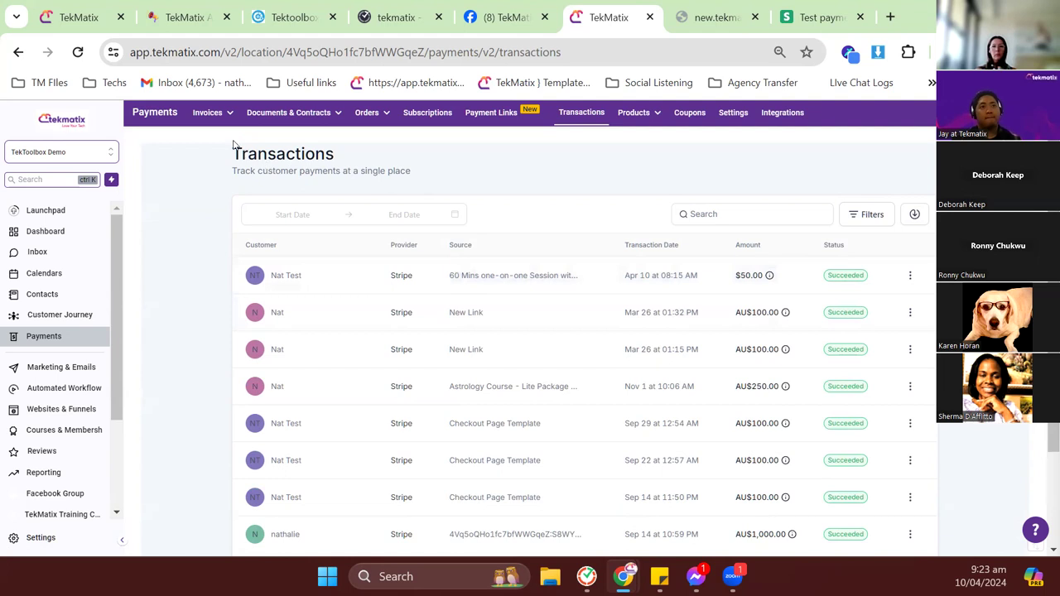
Open the draft $70.00 invoice for the remaining booking balance, review its contents and return to the invoice list
{"action": "left_click", "coordinate": [201, 134]}
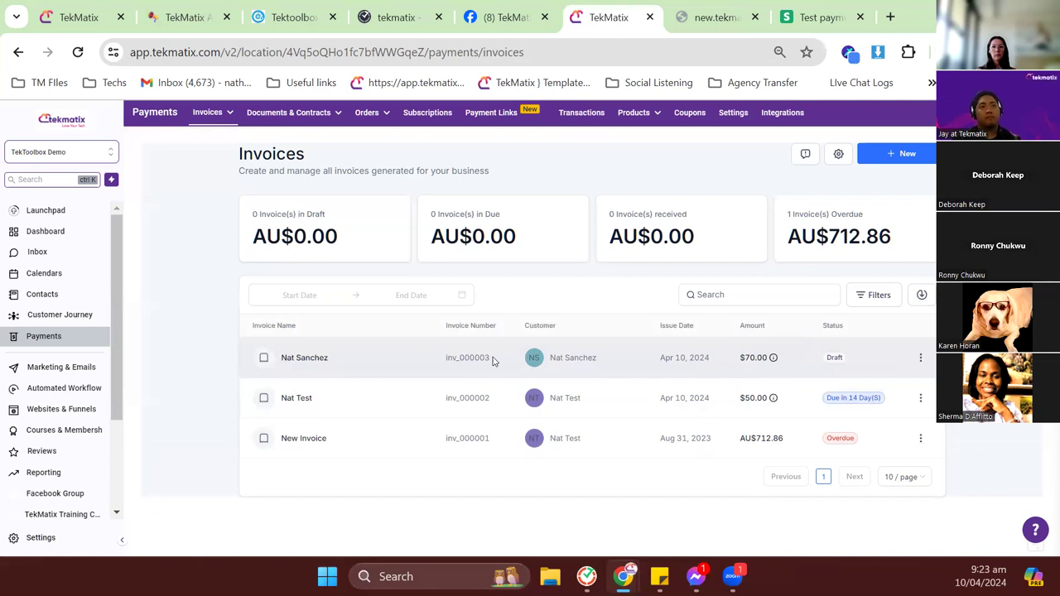
{"action": "left_click", "coordinate": [921, 358]}
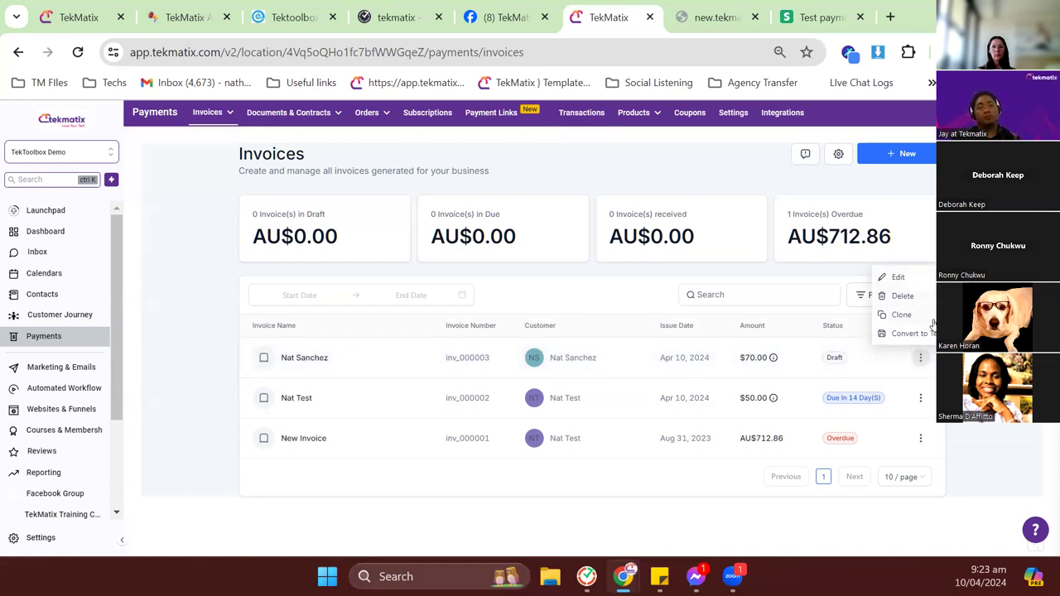
{"action": "left_click", "coordinate": [927, 280]}
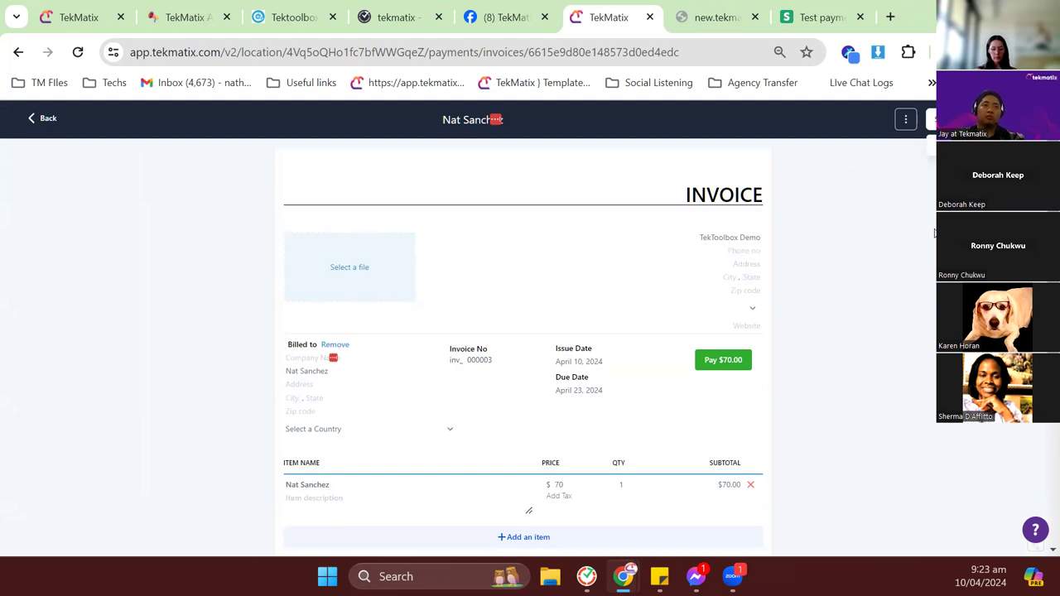
{"action": "scroll", "coordinate": [574, 285], "scroll_direction": "down", "scroll_amount": 1}
{"action": "scroll", "coordinate": [173, 237], "scroll_direction": "up", "scroll_amount": 1}
{"action": "left_click", "coordinate": [32, 122]}
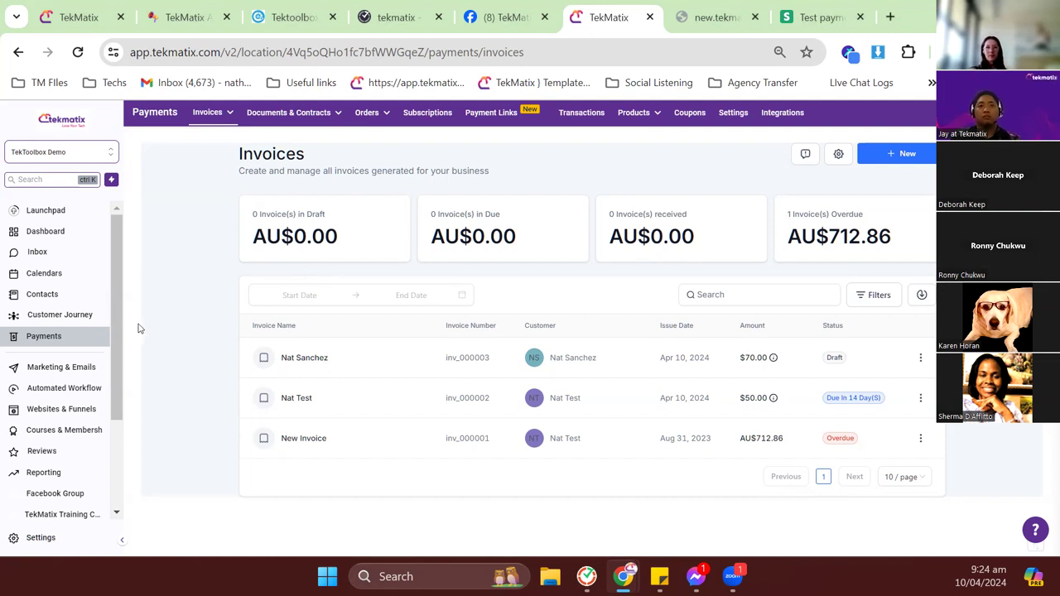
Open the automated workflow list, and look through the support widget's chat and help categories in the first TekMatix tab
{"action": "left_click", "coordinate": [68, 391]}
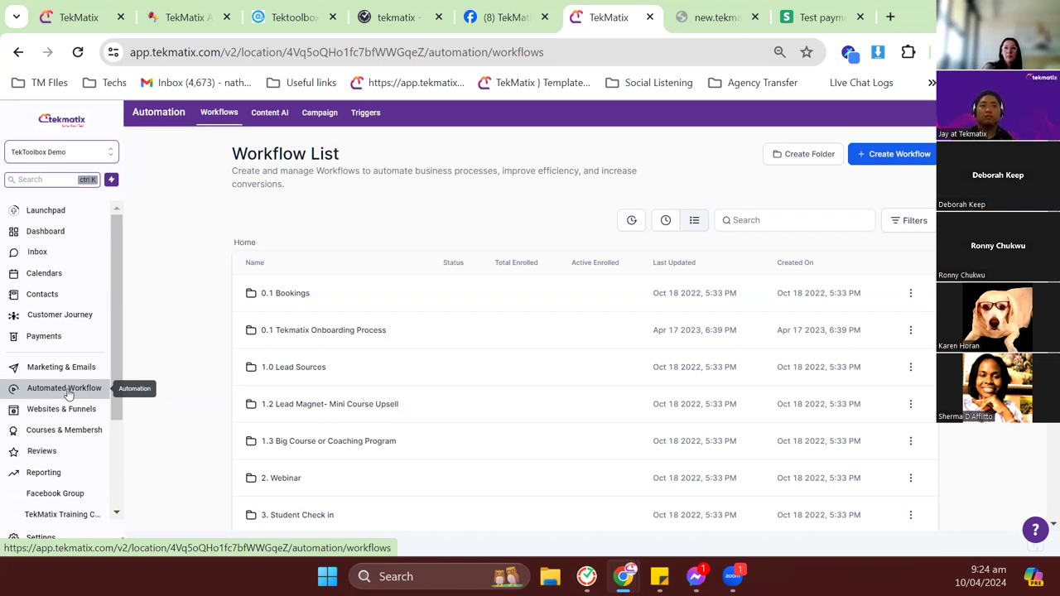
{"action": "key", "text": "ctrl+1"}
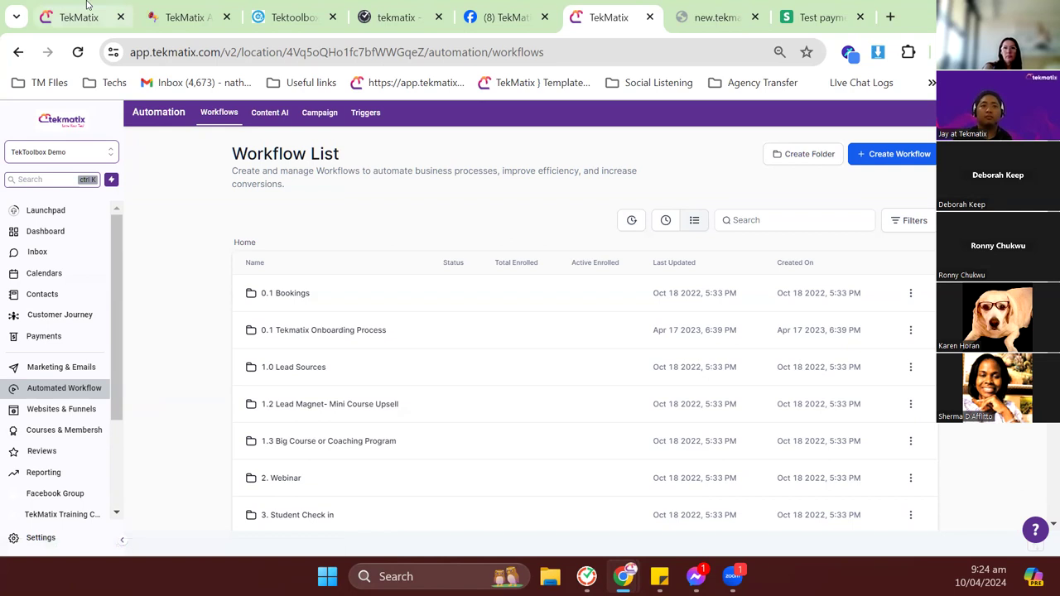
{"action": "left_click", "coordinate": [1035, 530]}
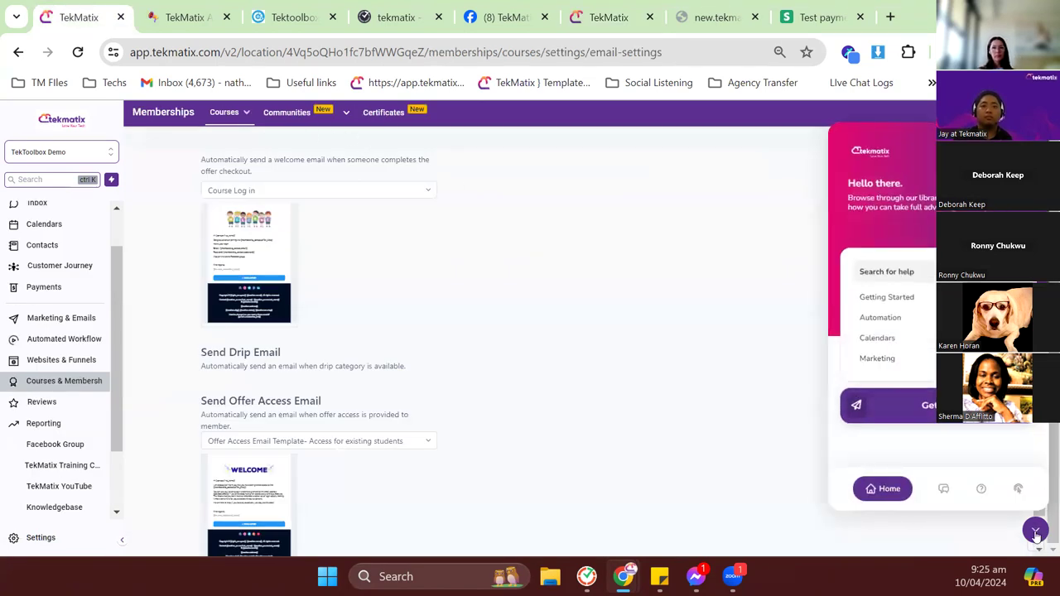
{"action": "left_click", "coordinate": [944, 490]}
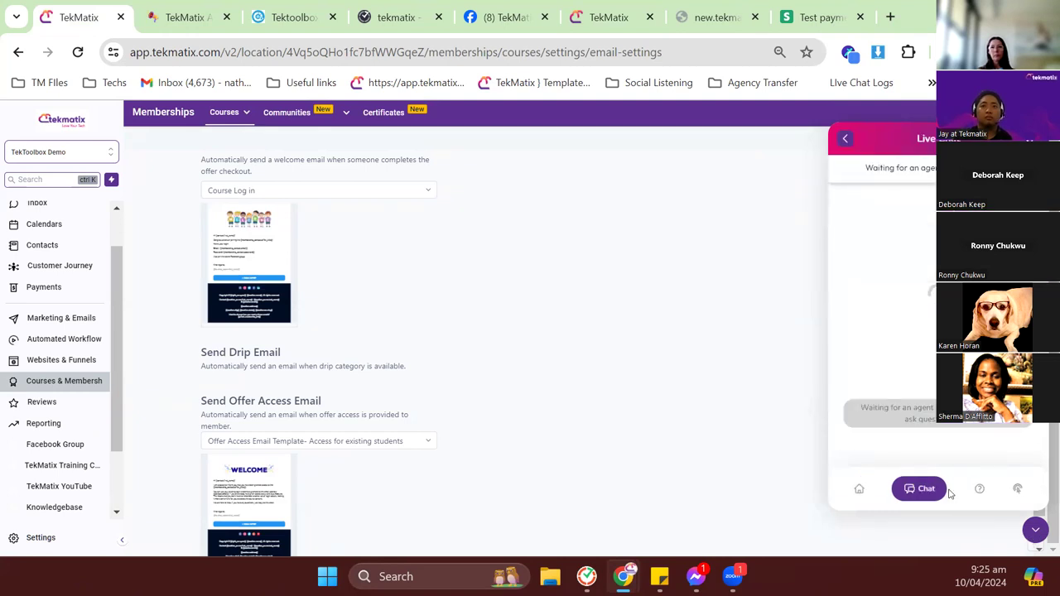
{"action": "left_click", "coordinate": [981, 490]}
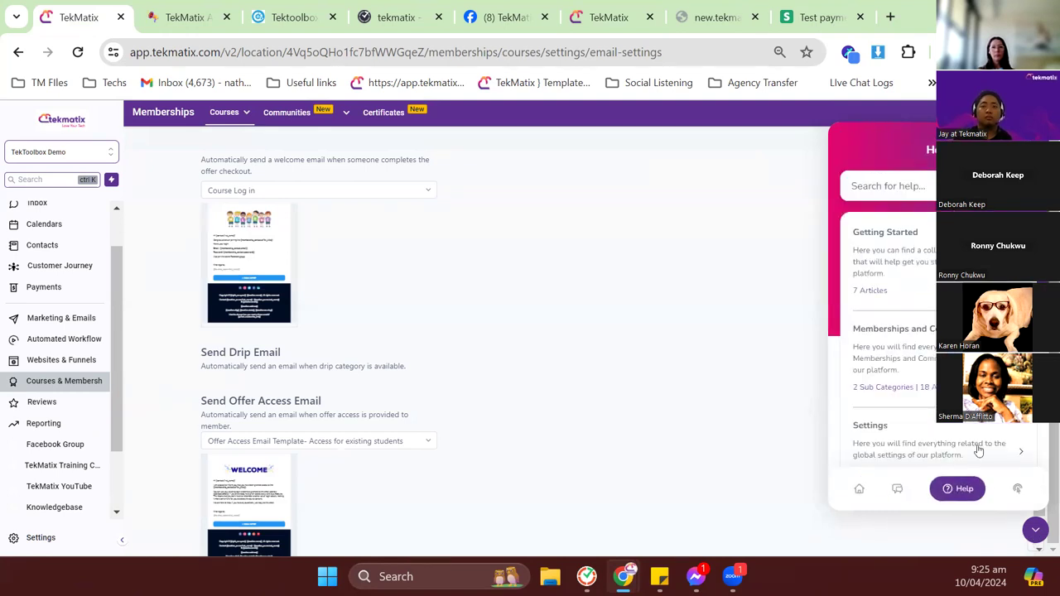
{"action": "scroll", "coordinate": [930, 348], "scroll_direction": "down", "scroll_amount": 1}
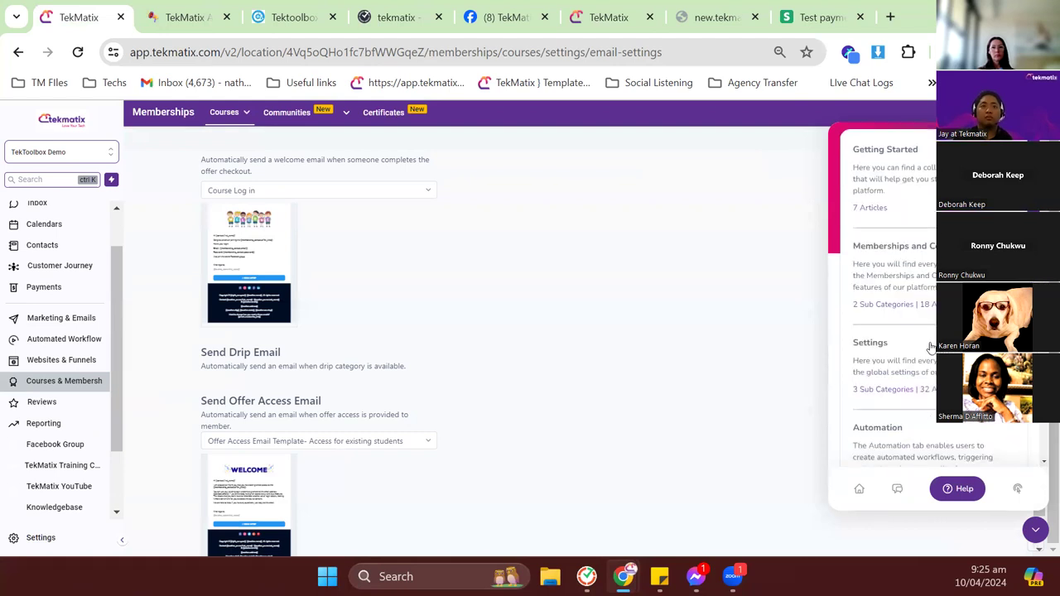
{"action": "scroll", "coordinate": [931, 348], "scroll_direction": "up", "scroll_amount": 1}
{"action": "scroll", "coordinate": [931, 347], "scroll_direction": "down", "scroll_amount": 5}
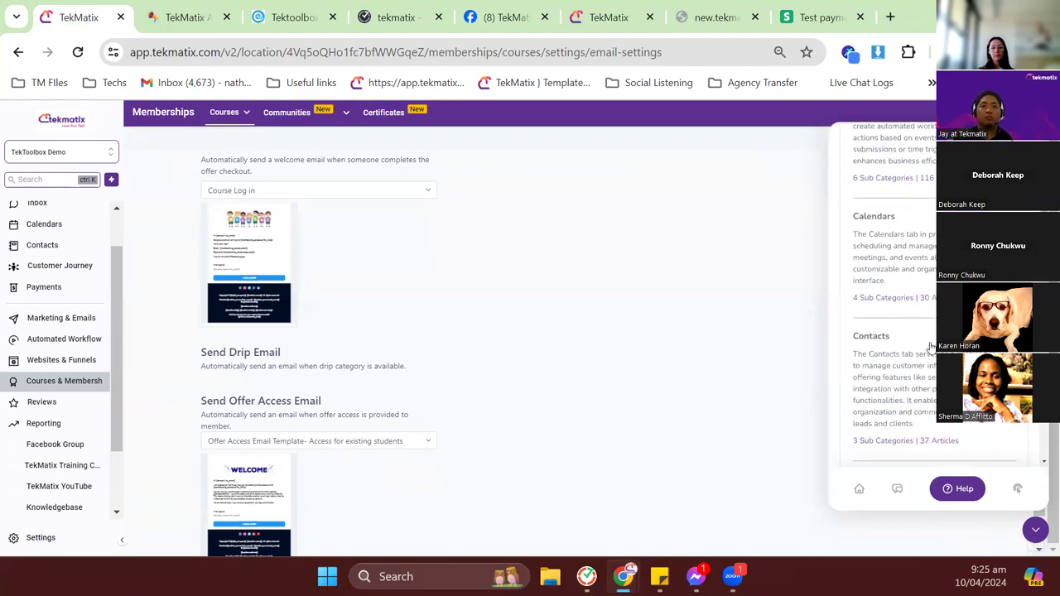
{"action": "scroll", "coordinate": [931, 348], "scroll_direction": "down", "scroll_amount": 3}
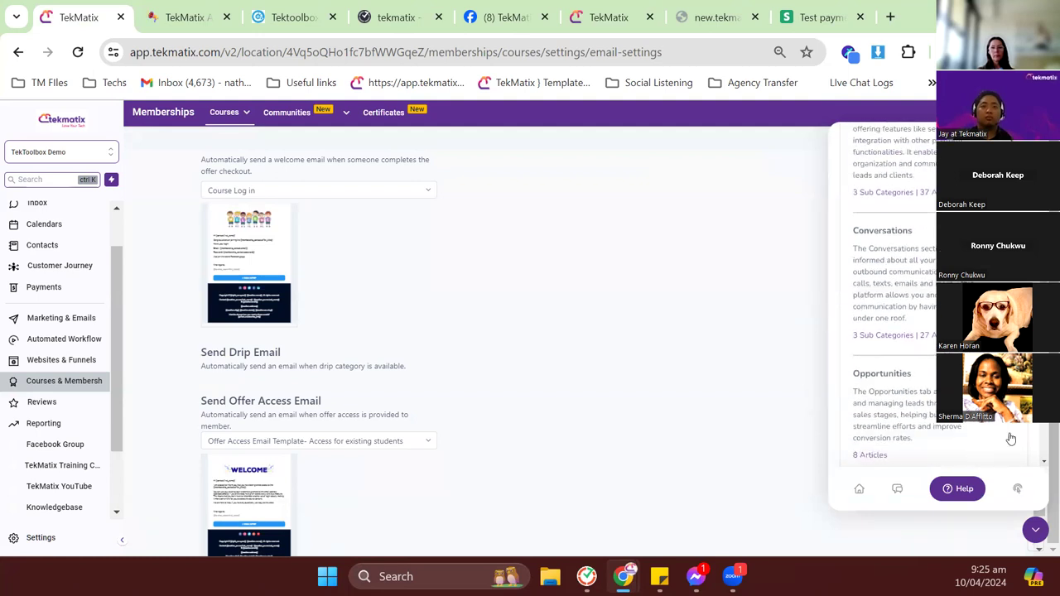
{"action": "left_click", "coordinate": [1035, 530]}
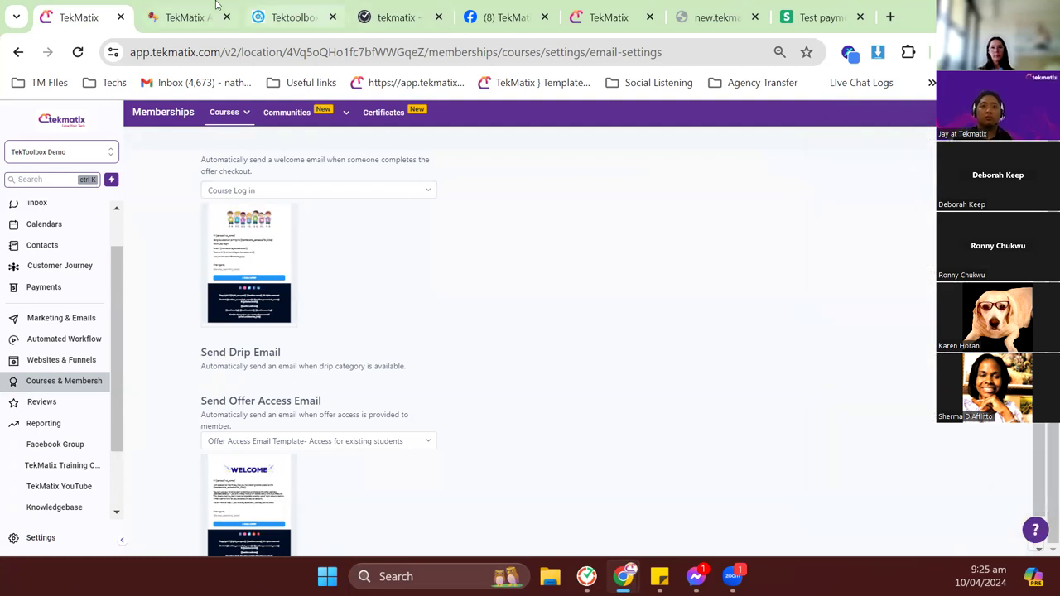
Return to the workflow list, start a new workflow and browse the recipe templates for appointment confirmations and reminders
{"action": "left_click", "coordinate": [577, 6]}
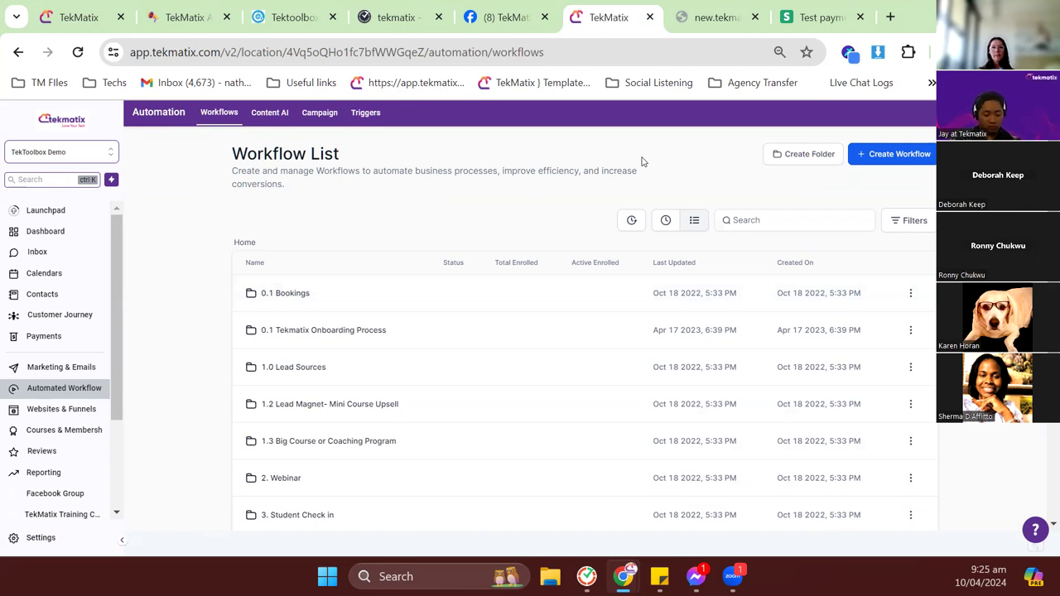
{"action": "left_click", "coordinate": [906, 157]}
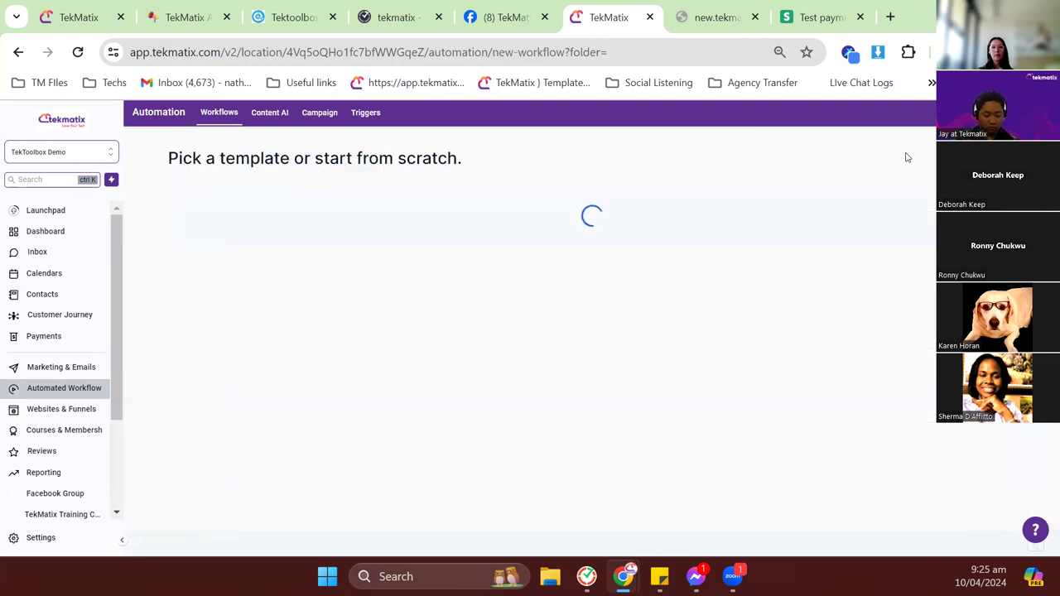
{"action": "scroll", "coordinate": [560, 347], "scroll_direction": "down", "scroll_amount": 5}
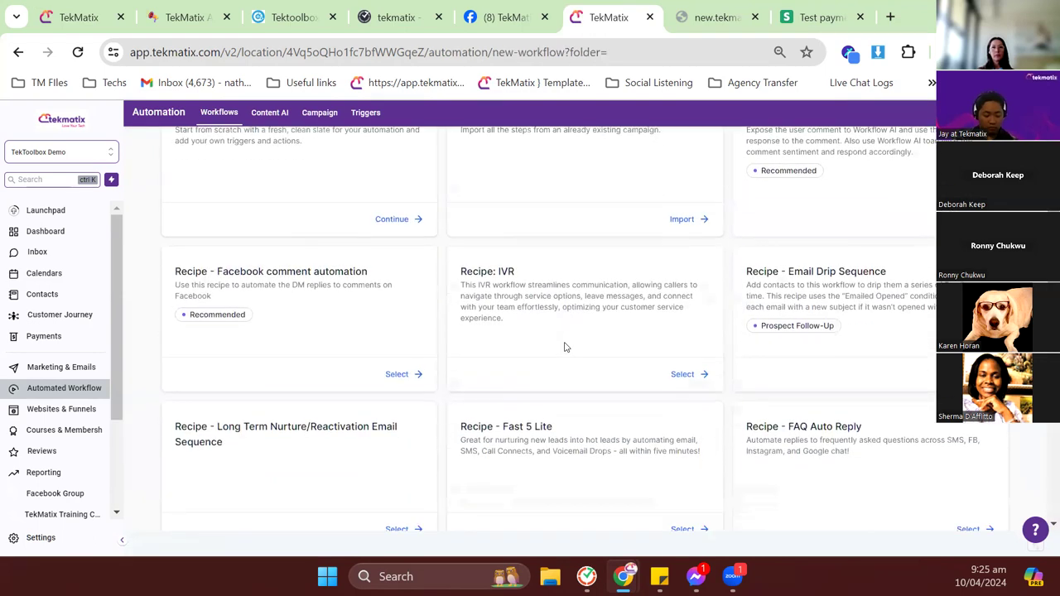
{"action": "scroll", "coordinate": [566, 347], "scroll_direction": "down", "scroll_amount": 1}
{"action": "scroll", "coordinate": [567, 352], "scroll_direction": "down", "scroll_amount": 2}
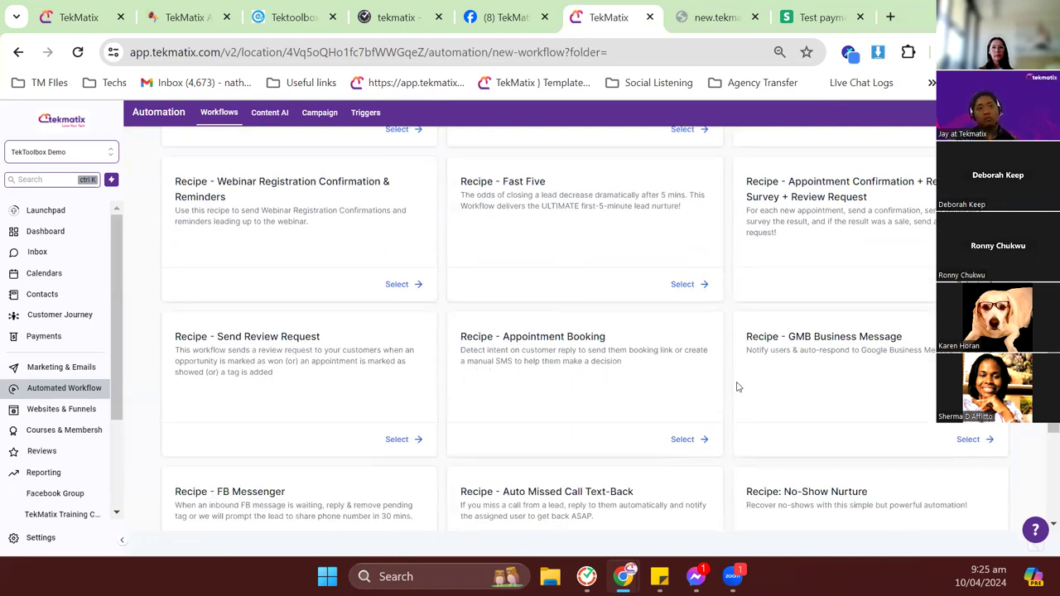
{"action": "scroll", "coordinate": [788, 356], "scroll_direction": "up", "scroll_amount": 2}
{"action": "left_click_drag", "start_coordinate": [869, 279], "coordinate": [745, 263]}
{"action": "scroll", "coordinate": [825, 303], "scroll_direction": "up", "scroll_amount": 2}
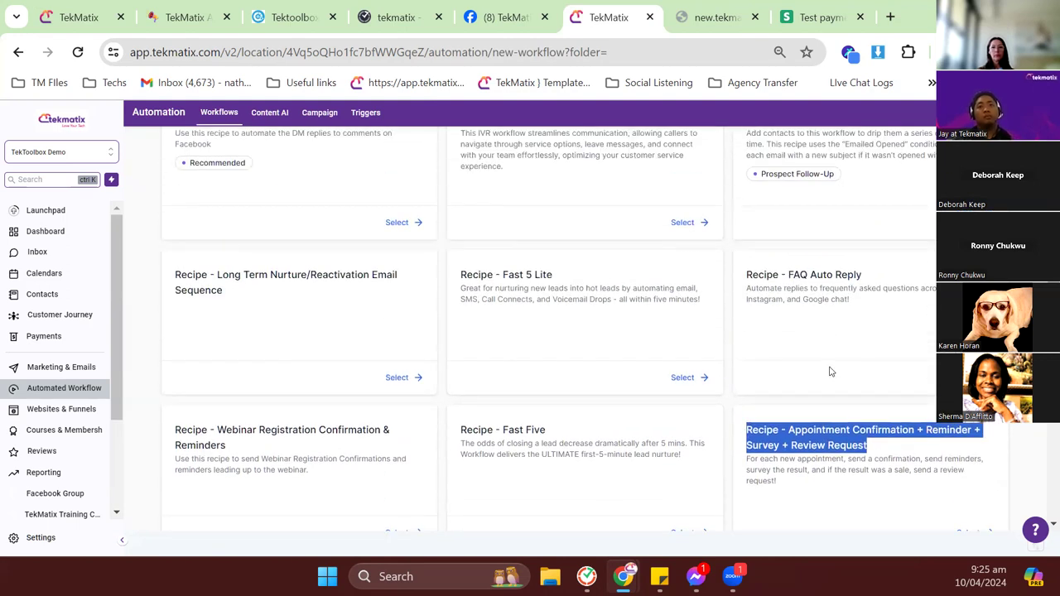
{"action": "scroll", "coordinate": [828, 390], "scroll_direction": "down", "scroll_amount": 5}
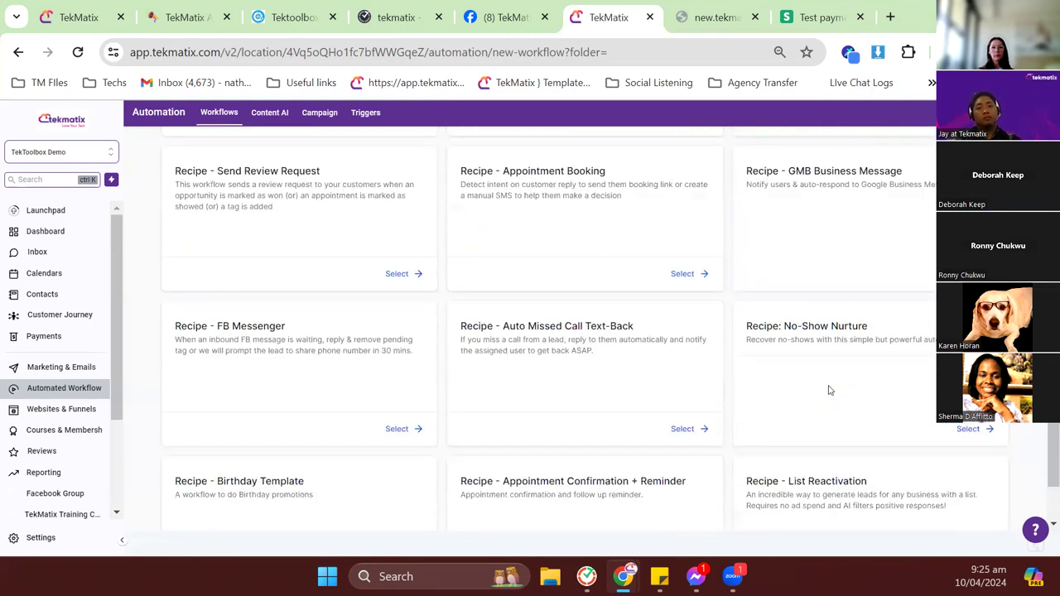
{"action": "scroll", "coordinate": [829, 390], "scroll_direction": "down", "scroll_amount": 1}
{"action": "scroll", "coordinate": [829, 390], "scroll_direction": "up", "scroll_amount": 10}
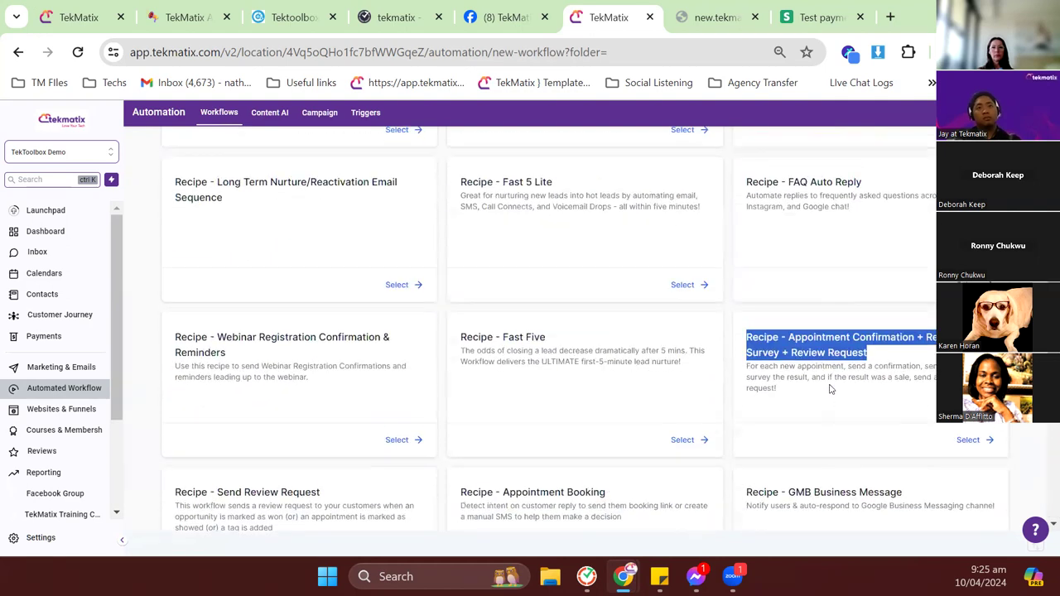
Compare the appointment recipe templates and start a workflow from the Appointment Confirmation + Reminder recipe
{"action": "scroll", "coordinate": [836, 389], "scroll_direction": "down", "scroll_amount": 3}
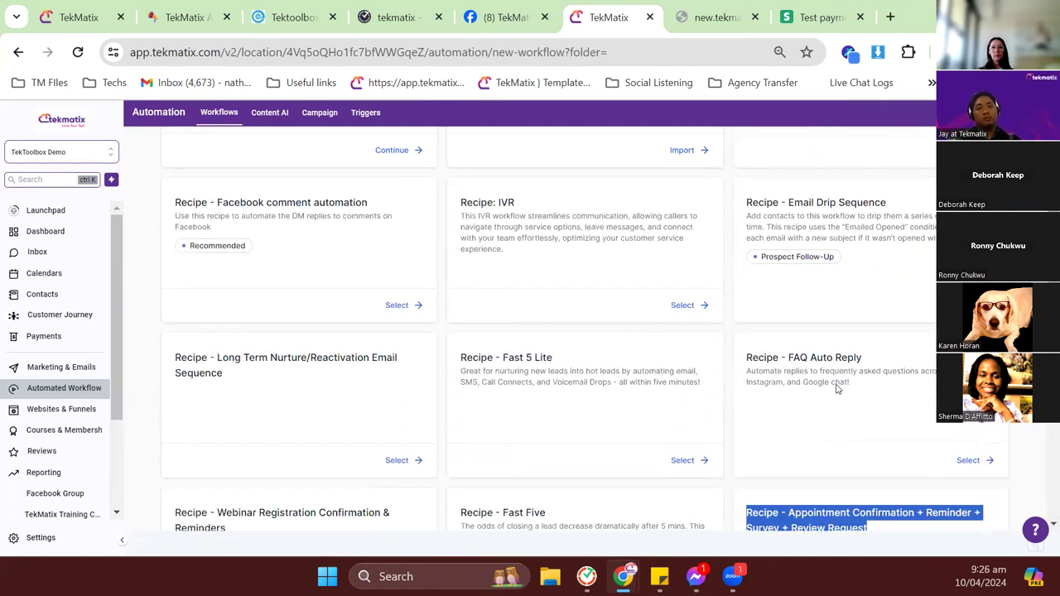
{"action": "scroll", "coordinate": [836, 389], "scroll_direction": "down", "scroll_amount": 6}
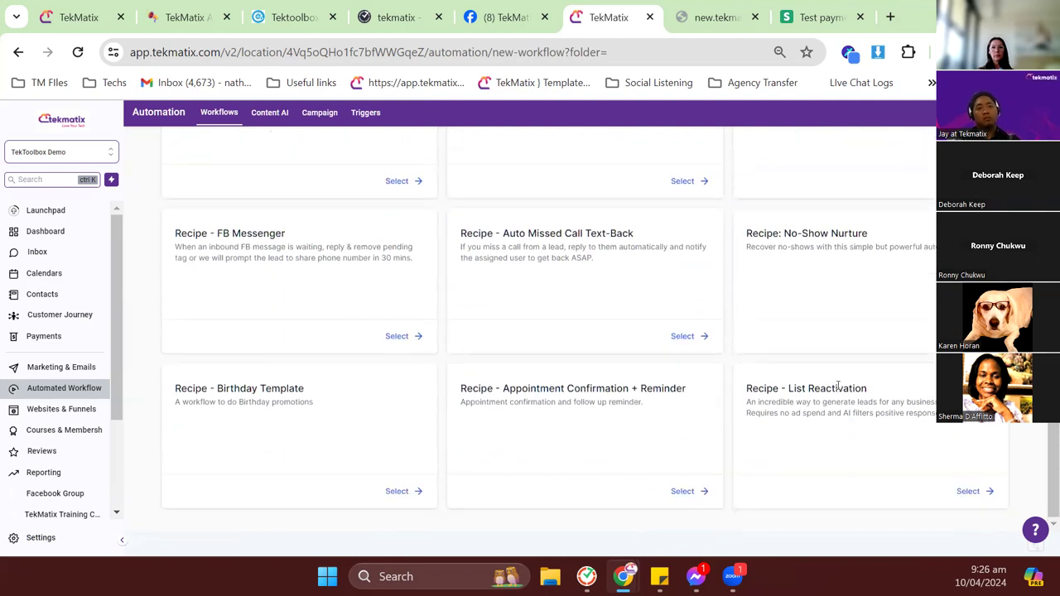
{"action": "left_click_drag", "start_coordinate": [663, 410], "coordinate": [449, 377]}
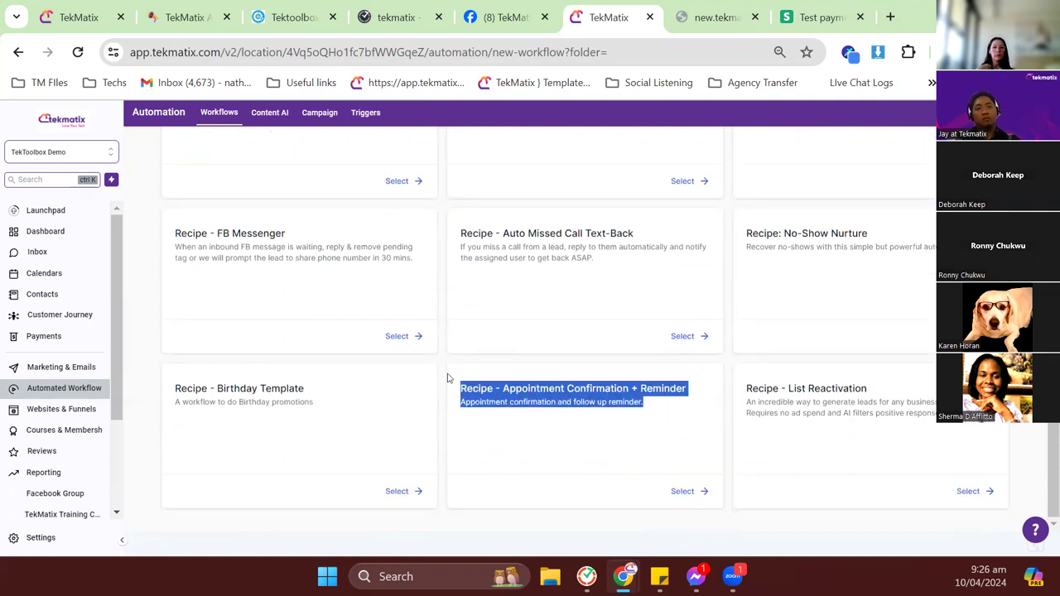
{"action": "left_click", "coordinate": [646, 427]}
{"action": "scroll", "coordinate": [788, 397], "scroll_direction": "up", "scroll_amount": 5}
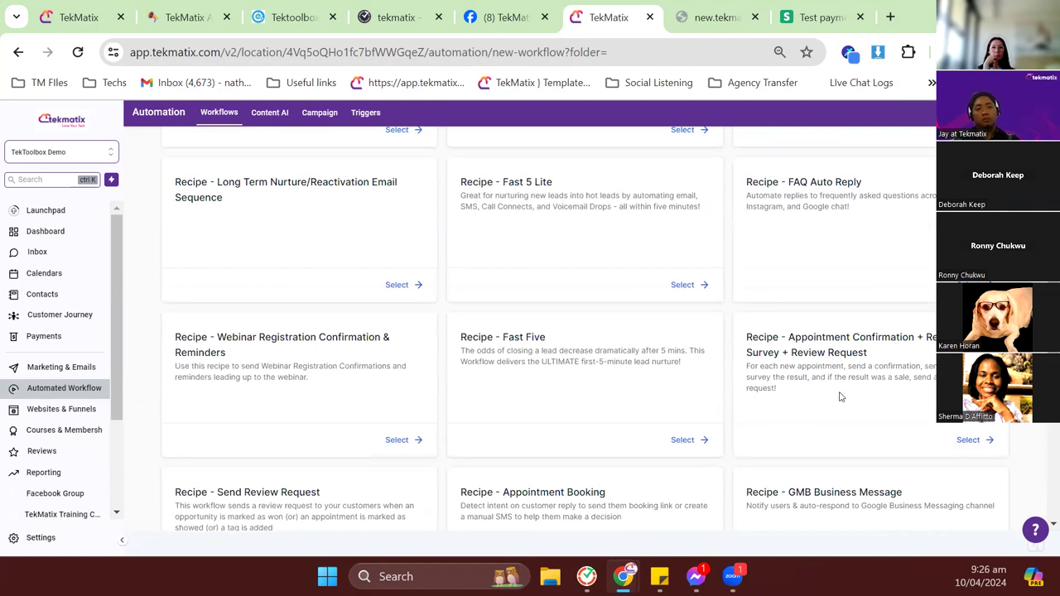
{"action": "left_click_drag", "start_coordinate": [868, 352], "coordinate": [828, 352]}
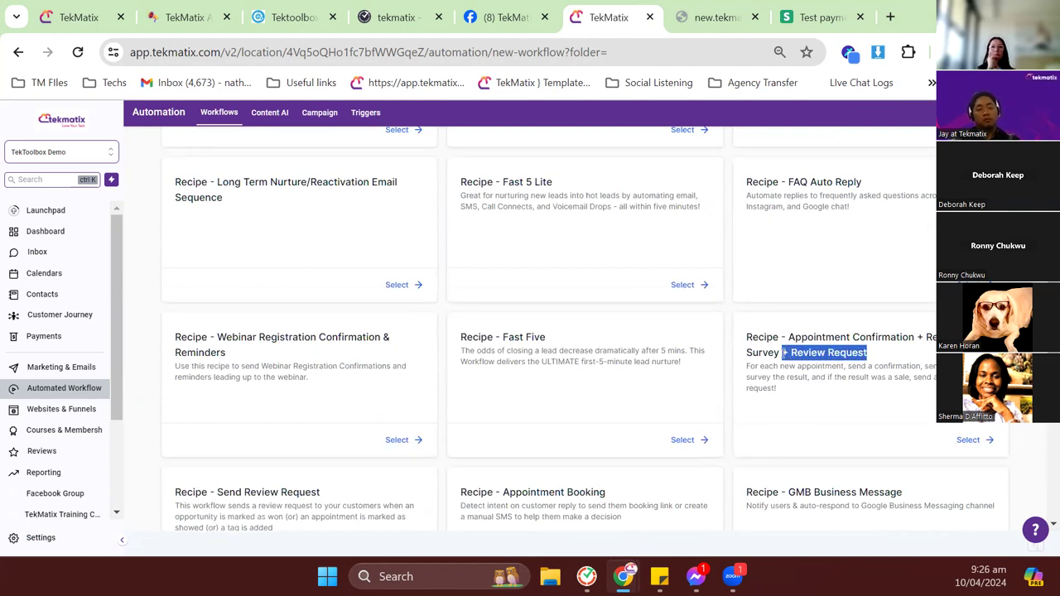
{"action": "scroll", "coordinate": [783, 354], "scroll_direction": "down", "scroll_amount": 5}
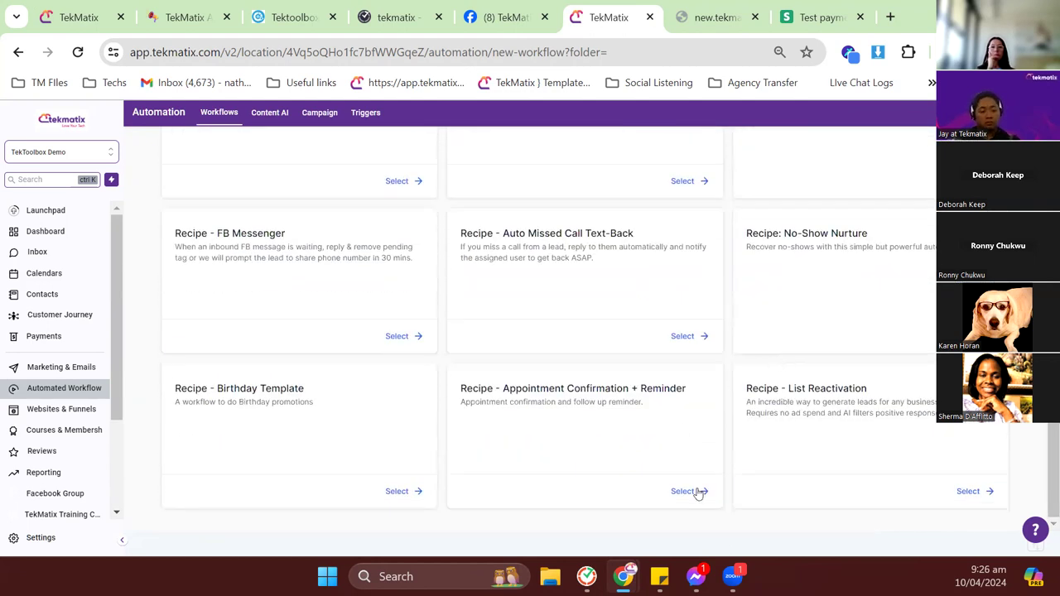
{"action": "left_click", "coordinate": [687, 491]}
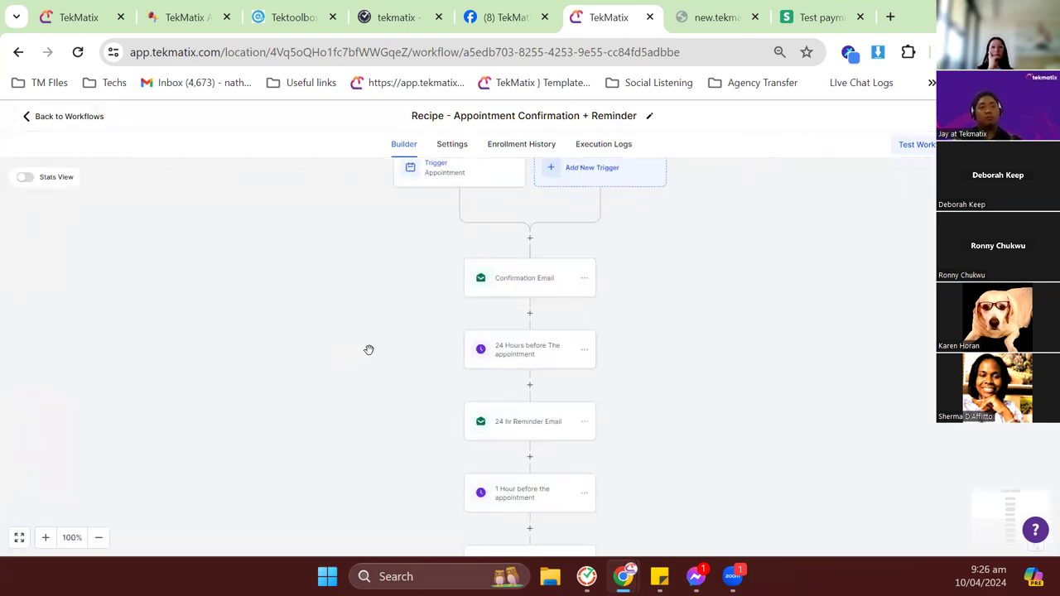
Add an In calendar filter for the one-hour one-on-one session calendar to the Appointment trigger and save it
{"action": "scroll", "coordinate": [476, 247], "scroll_direction": "up", "scroll_amount": 1}
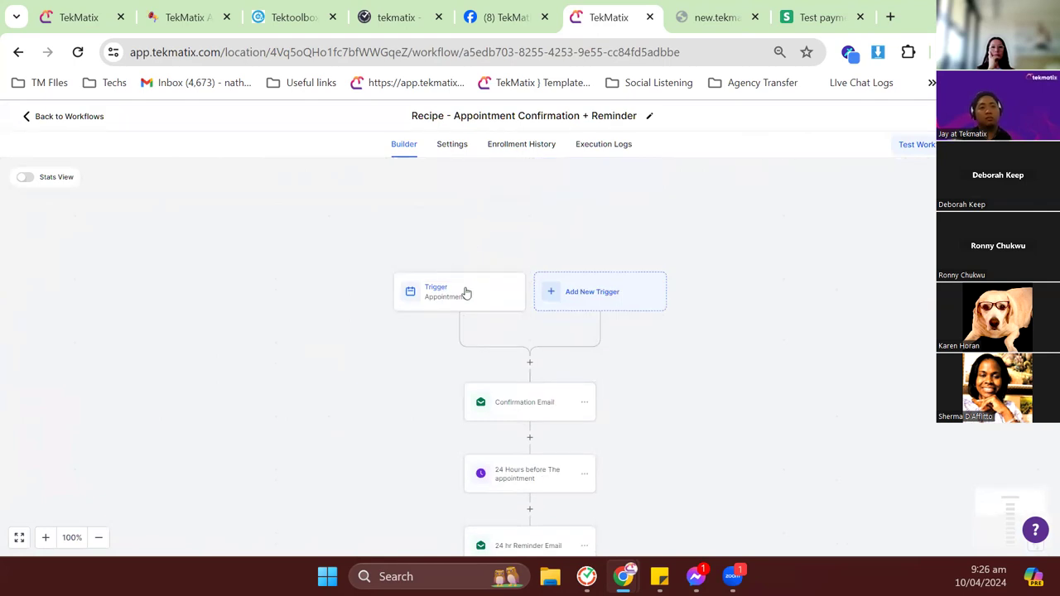
{"action": "scroll", "coordinate": [466, 293], "scroll_direction": "down", "scroll_amount": 1}
{"action": "left_click", "coordinate": [460, 258]}
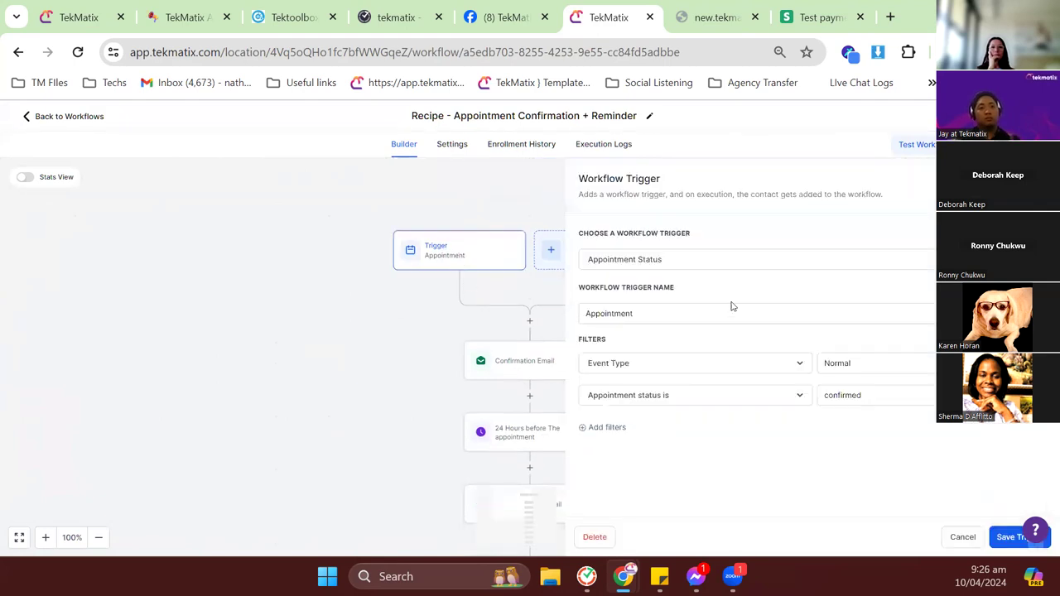
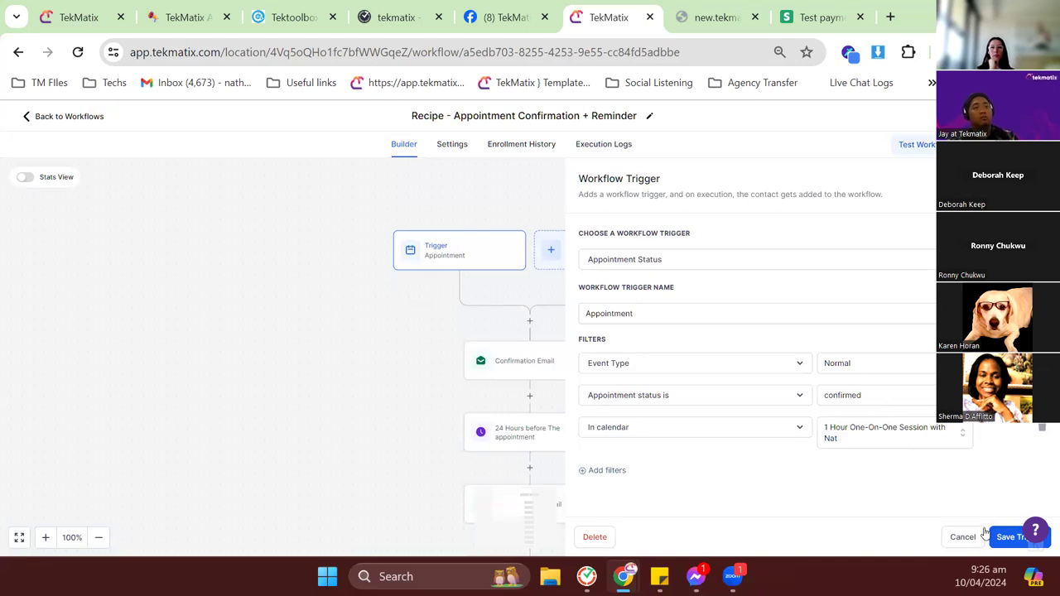
{"action": "left_click", "coordinate": [998, 540]}
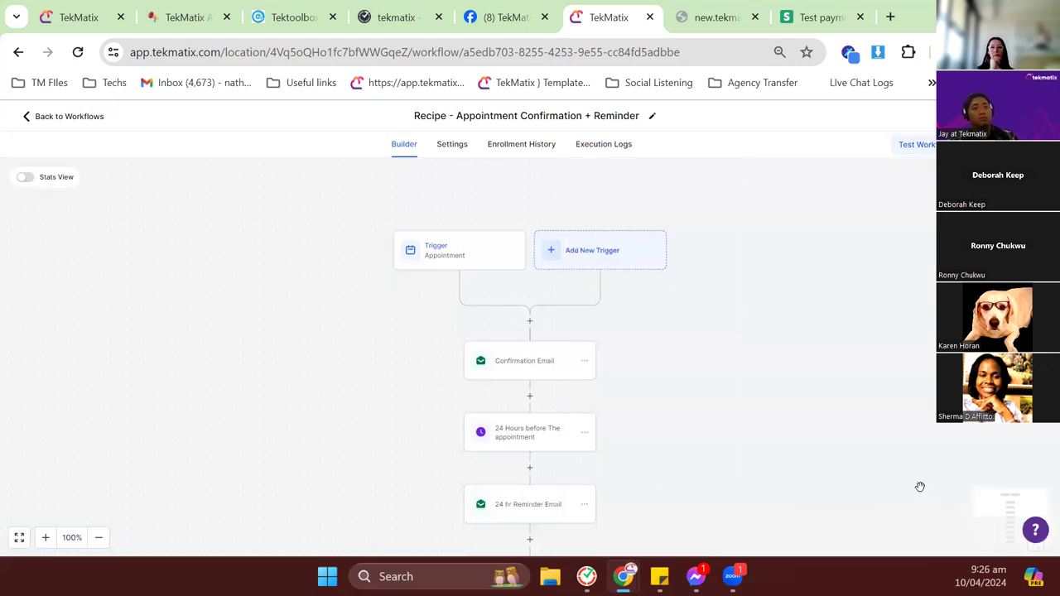
Reopen the Appointment trigger, remove the In calendar filter and save the trigger
{"action": "left_click", "coordinate": [448, 246]}
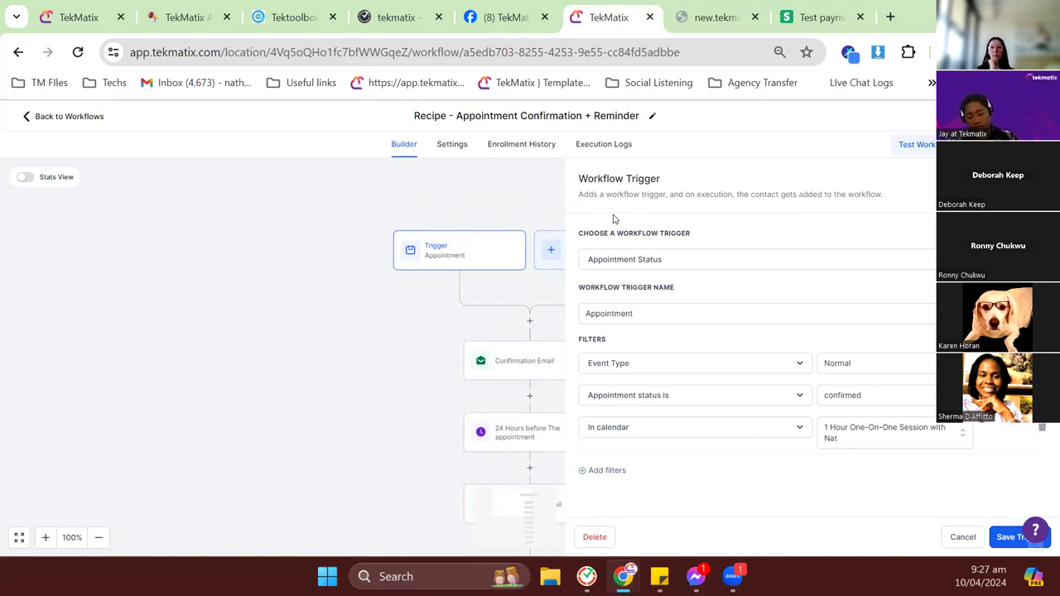
{"action": "left_click", "coordinate": [1041, 429]}
{"action": "left_click", "coordinate": [1009, 537]}
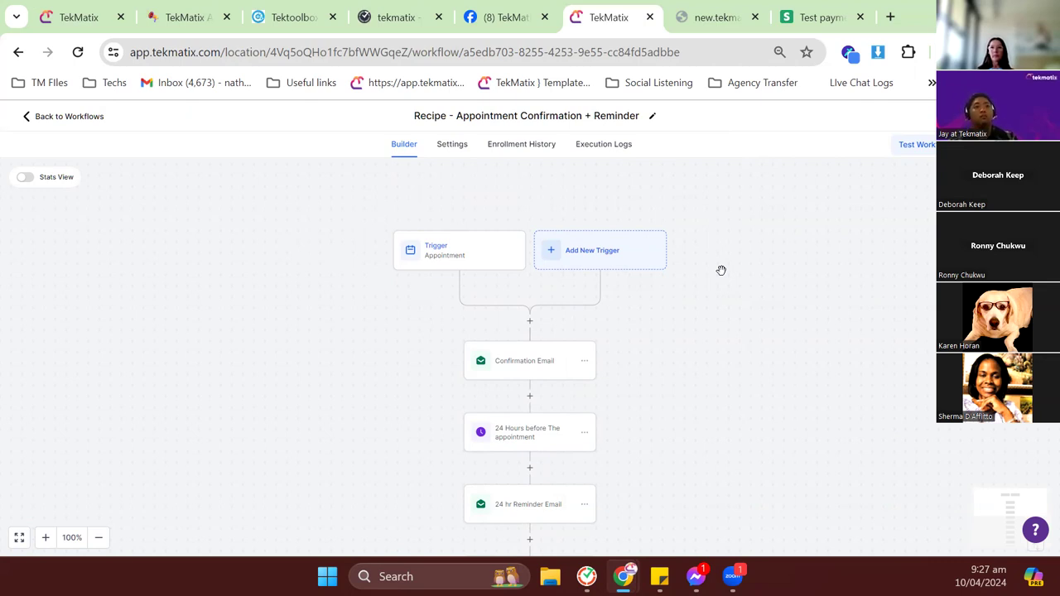
Look through the workflow's reminder sequence, review the Confirmation Email's message and appointment placeholders, and close it without saving
{"action": "scroll", "coordinate": [764, 277], "scroll_direction": "down", "scroll_amount": 1}
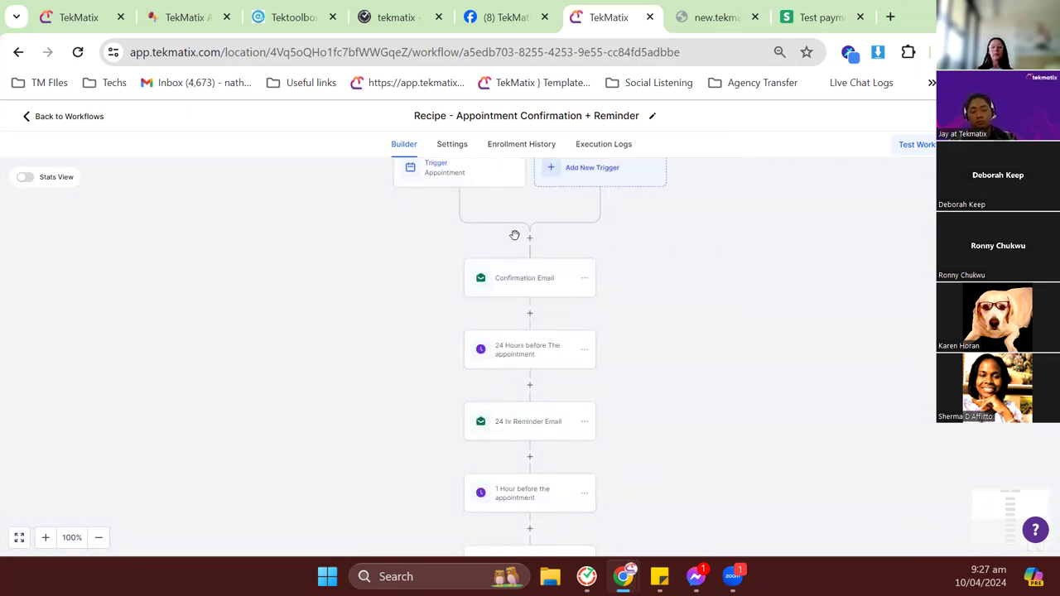
{"action": "scroll", "coordinate": [449, 298], "scroll_direction": "down", "scroll_amount": 8}
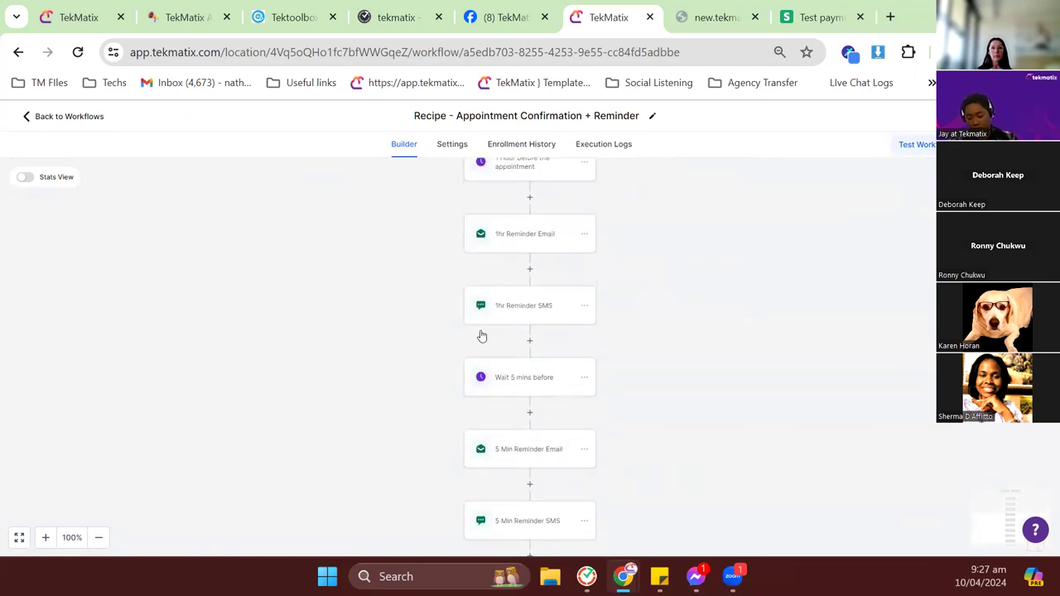
{"action": "scroll", "coordinate": [505, 331], "scroll_direction": "up", "scroll_amount": 10}
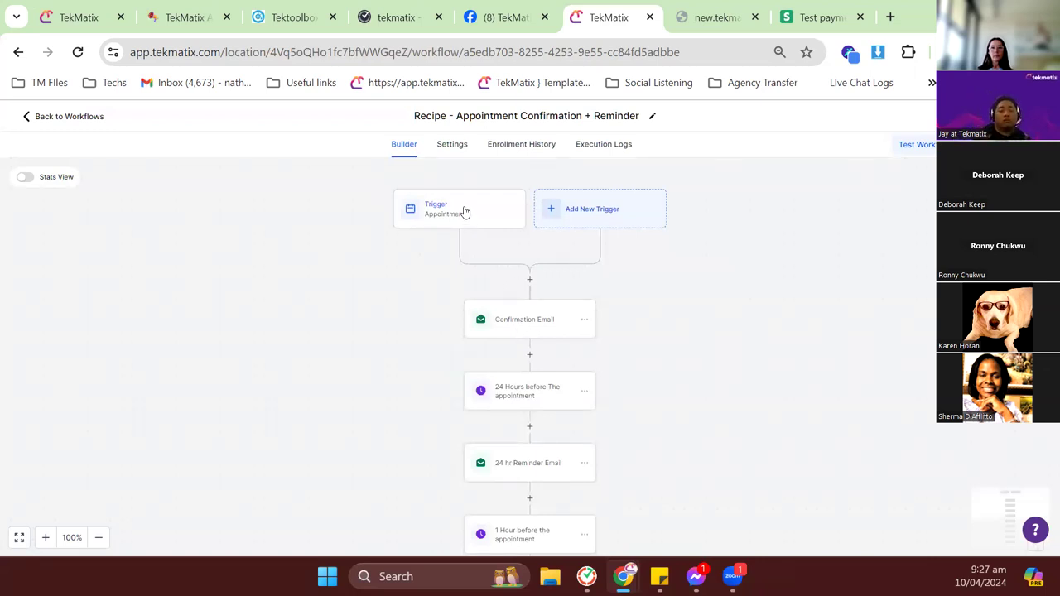
{"action": "left_click", "coordinate": [524, 323]}
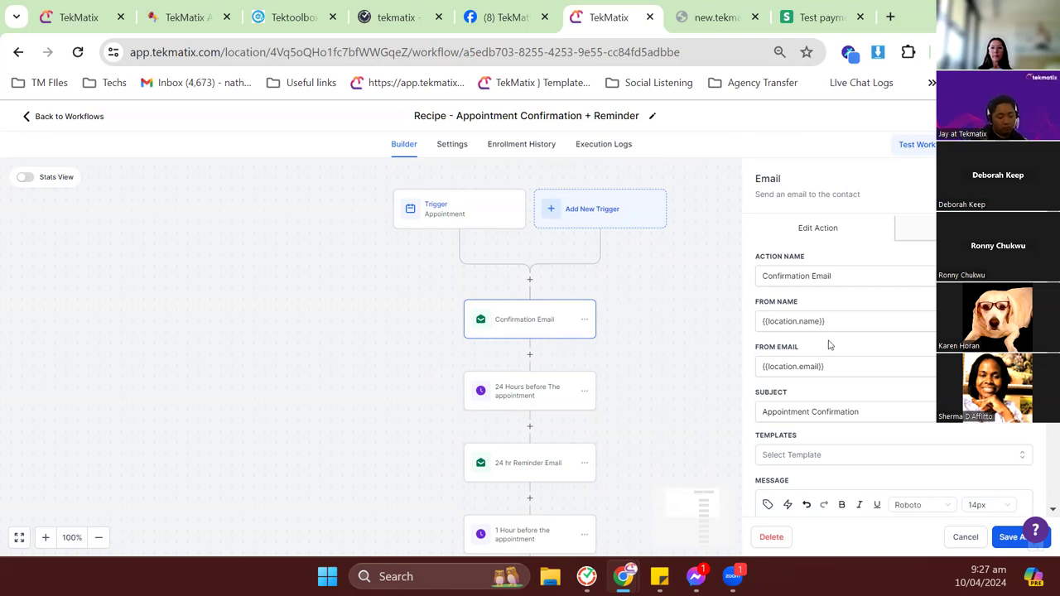
{"action": "scroll", "coordinate": [830, 345], "scroll_direction": "down", "scroll_amount": 3}
{"action": "scroll", "coordinate": [869, 369], "scroll_direction": "down", "scroll_amount": 2}
{"action": "scroll", "coordinate": [872, 368], "scroll_direction": "up", "scroll_amount": 2}
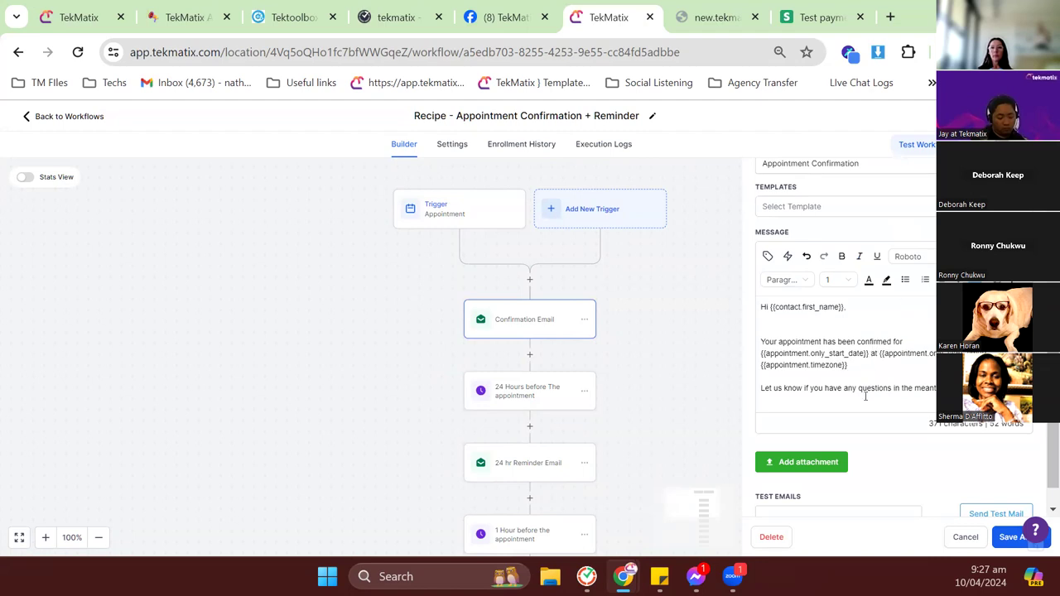
{"action": "left_click_drag", "start_coordinate": [853, 369], "coordinate": [755, 353]}
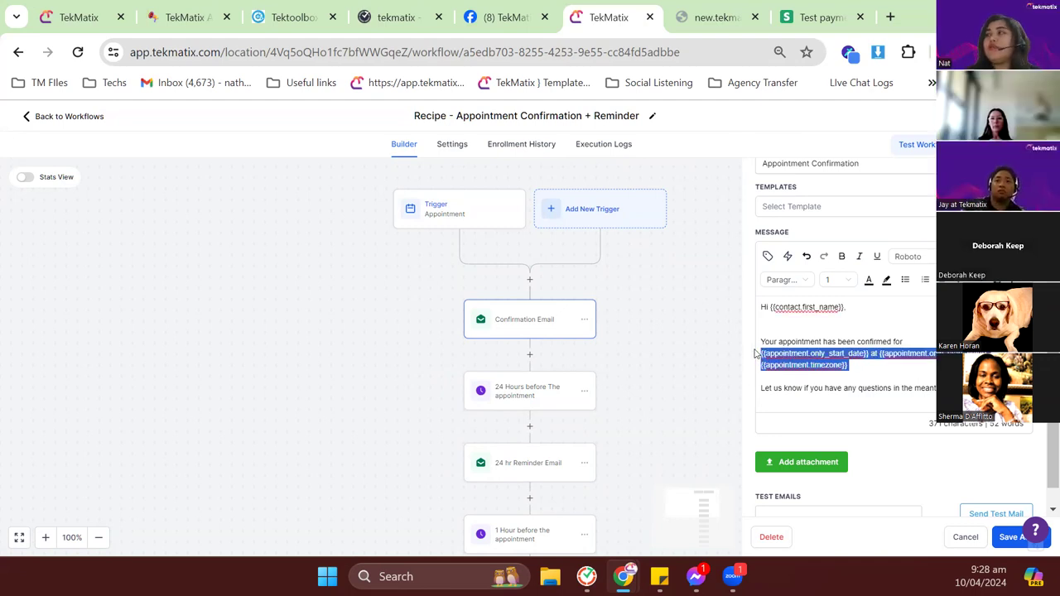
{"action": "left_click", "coordinate": [952, 535]}
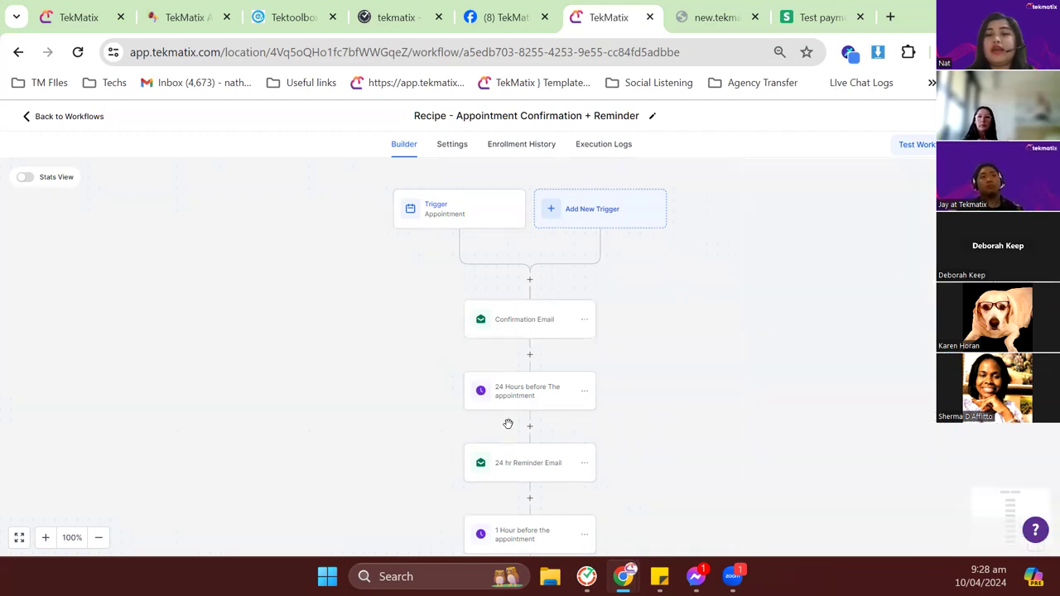
Check the 1-hour wait action and the remaining reminder actions, save the workflow and return to the workflow list
{"action": "scroll", "coordinate": [517, 393], "scroll_direction": "down", "scroll_amount": 2}
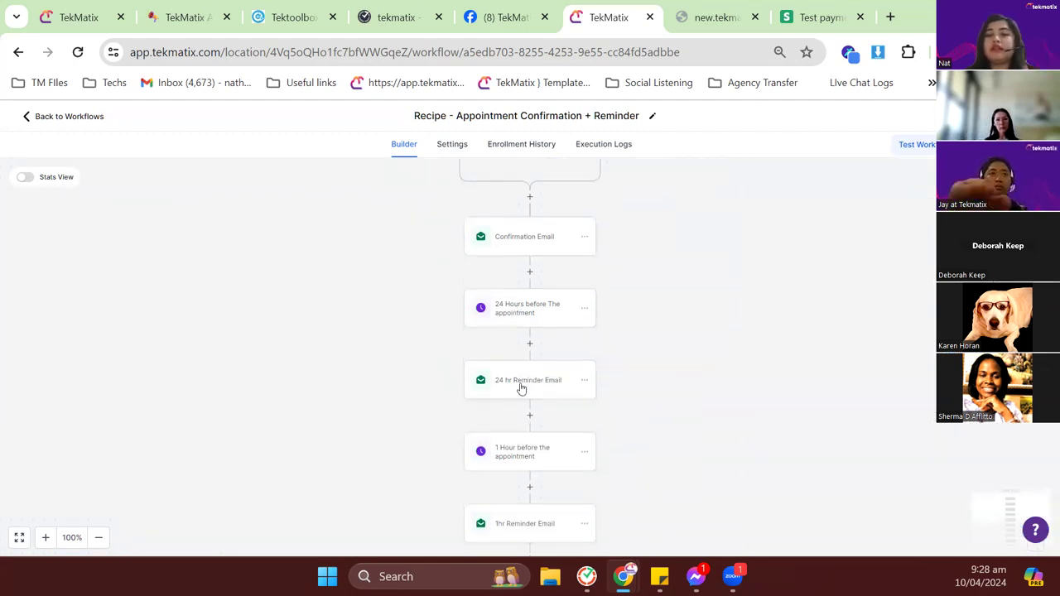
{"action": "scroll", "coordinate": [520, 388], "scroll_direction": "down", "scroll_amount": 1}
{"action": "left_click", "coordinate": [530, 416]}
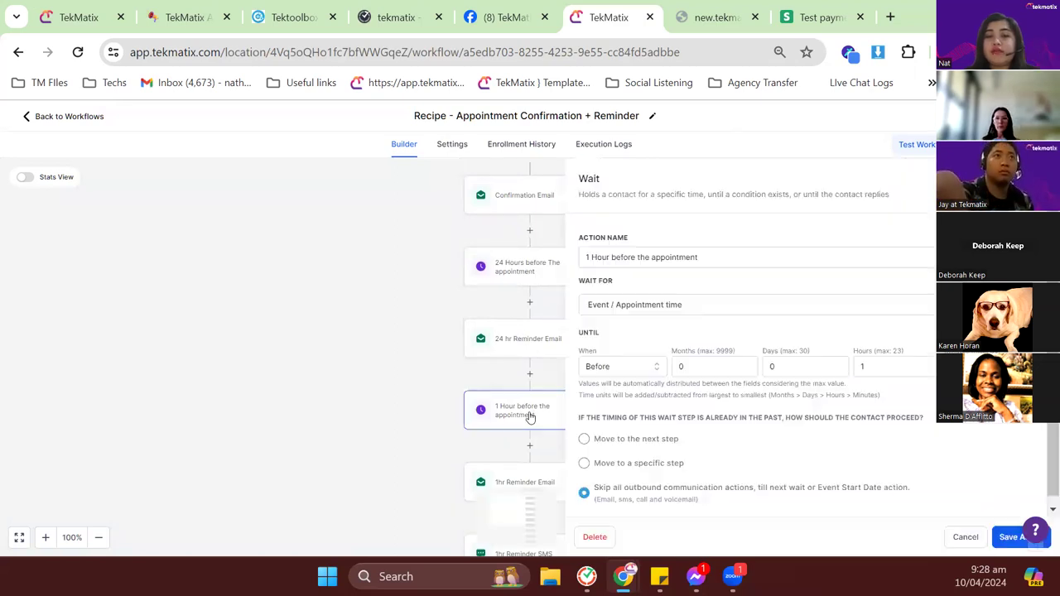
{"action": "left_click", "coordinate": [961, 537]}
{"action": "scroll", "coordinate": [534, 451], "scroll_direction": "down", "scroll_amount": 2}
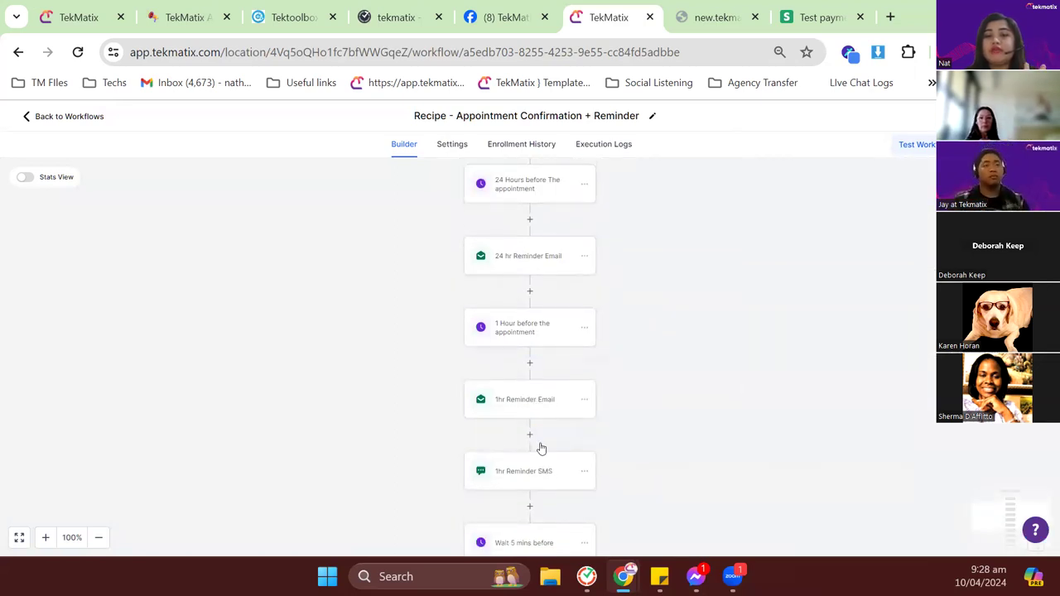
{"action": "scroll", "coordinate": [541, 448], "scroll_direction": "down", "scroll_amount": 2}
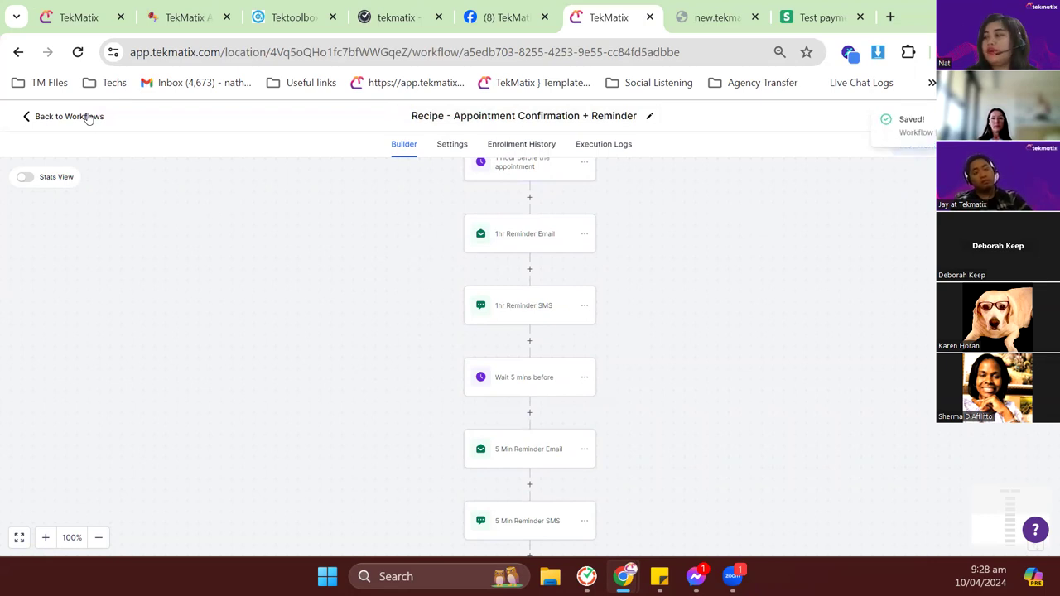
{"action": "left_click", "coordinate": [70, 116]}
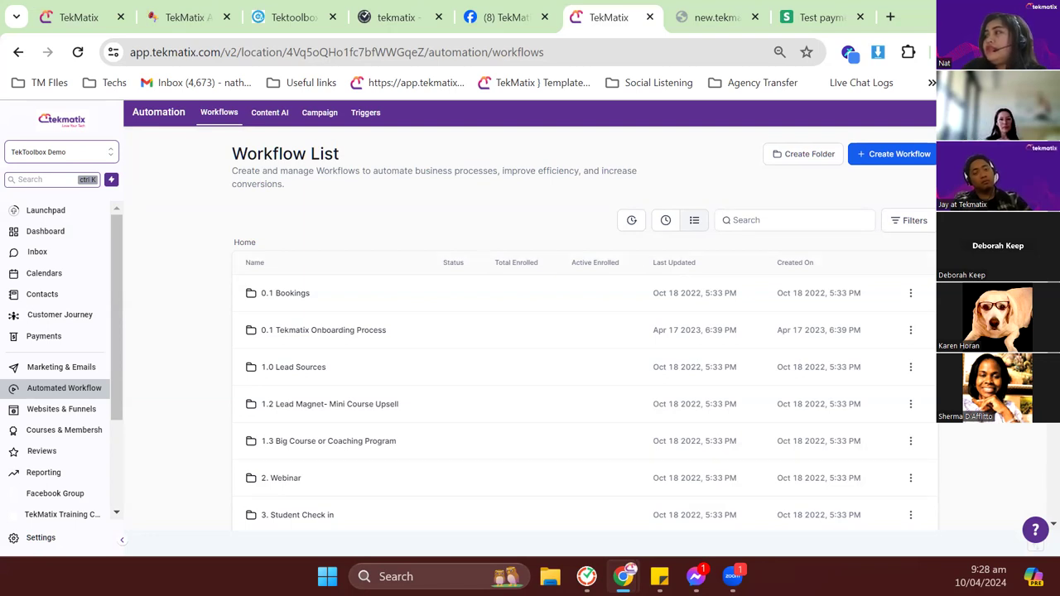
Open the 47.00 AUD Networking Success Course offer from the course offers list and examine its Offer Access settings
{"action": "left_click", "coordinate": [70, 432]}
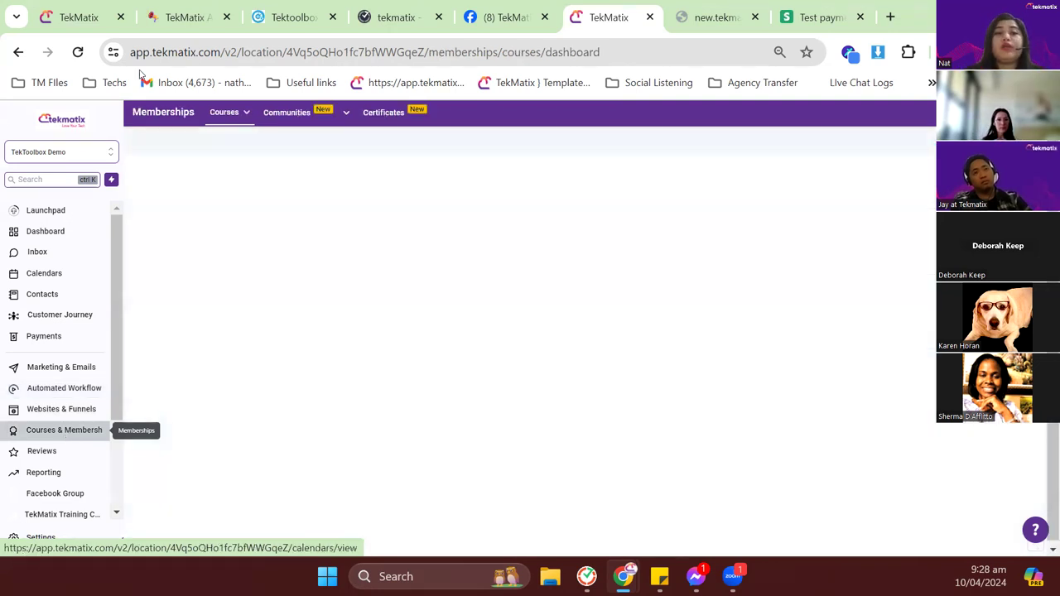
{"action": "mouse_move", "coordinate": [223, 114]}
{"action": "left_click", "coordinate": [220, 177]}
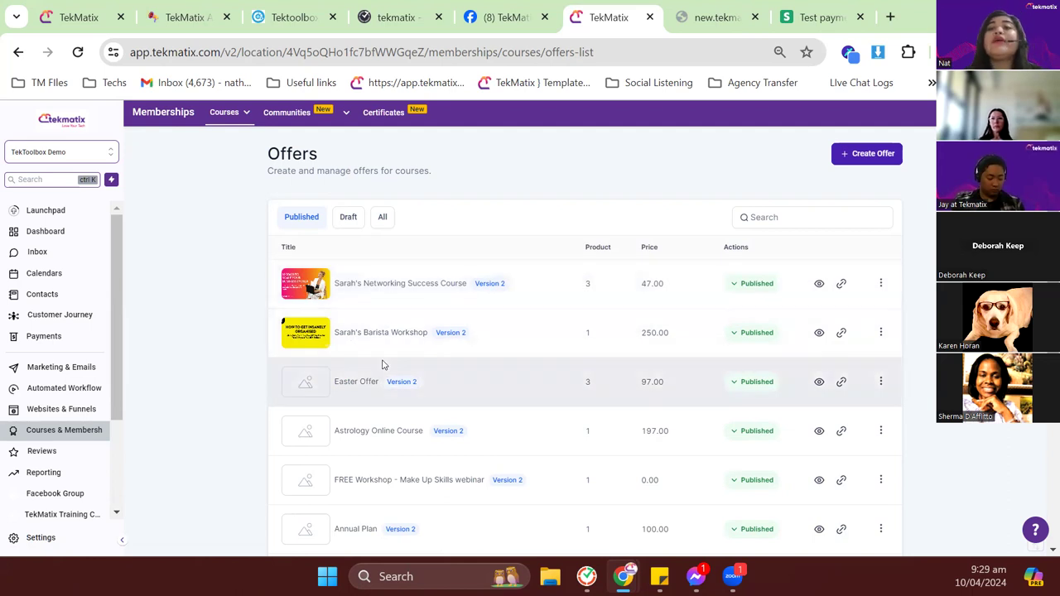
{"action": "left_click", "coordinate": [406, 284]}
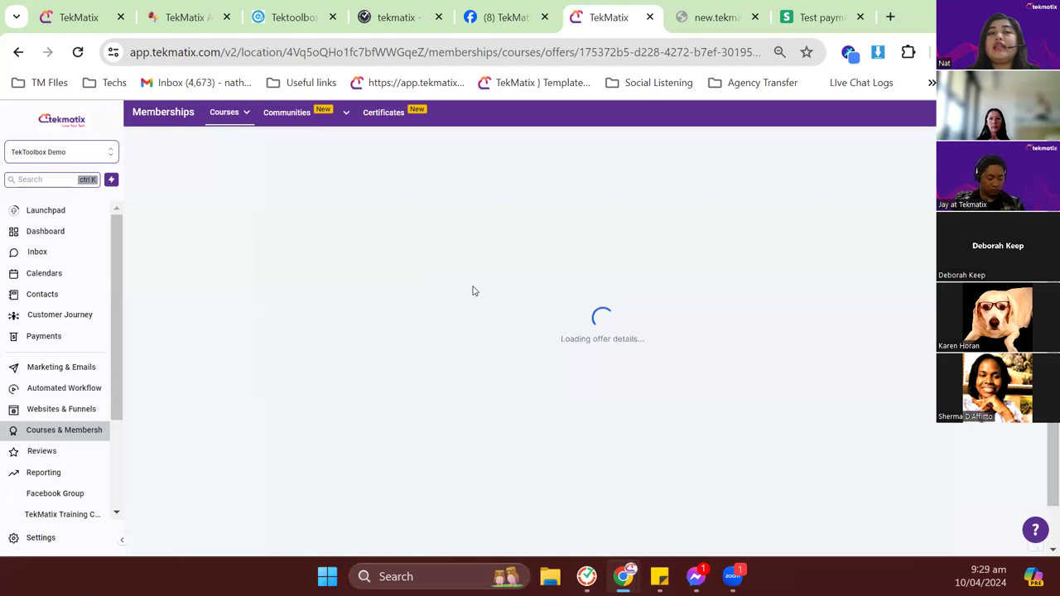
{"action": "scroll", "coordinate": [688, 346], "scroll_direction": "down", "scroll_amount": 4}
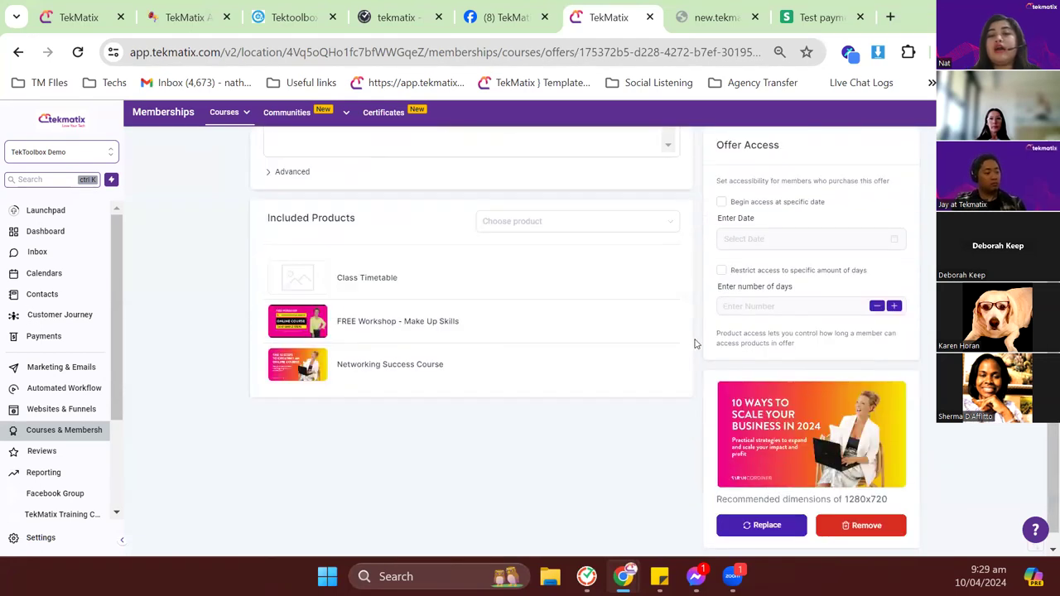
{"action": "left_click_drag", "start_coordinate": [714, 287], "coordinate": [800, 293]}
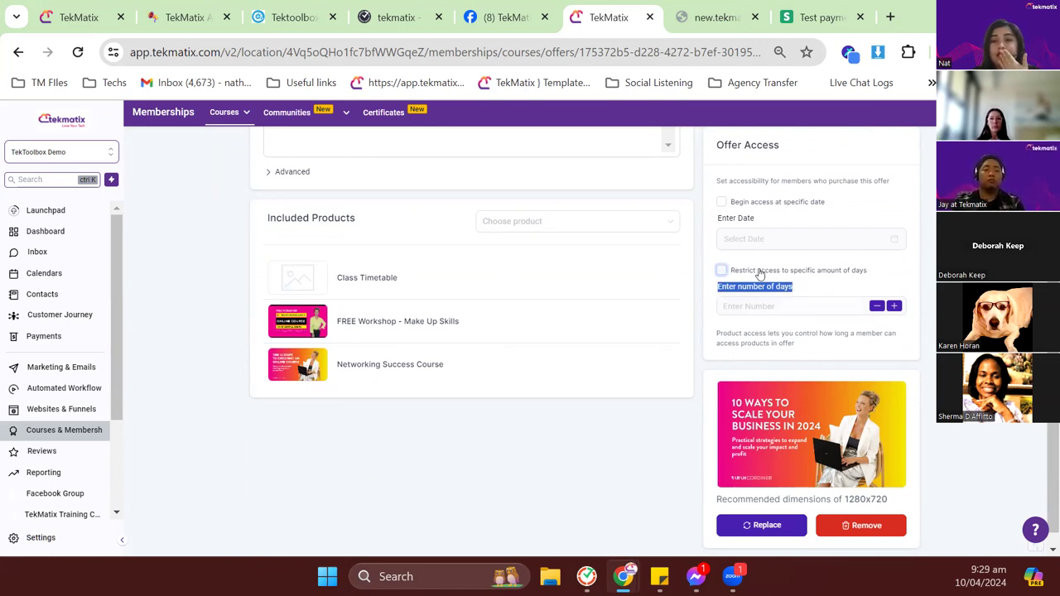
{"action": "left_click", "coordinate": [828, 288]}
{"action": "scroll", "coordinate": [656, 359], "scroll_direction": "up", "scroll_amount": 1}
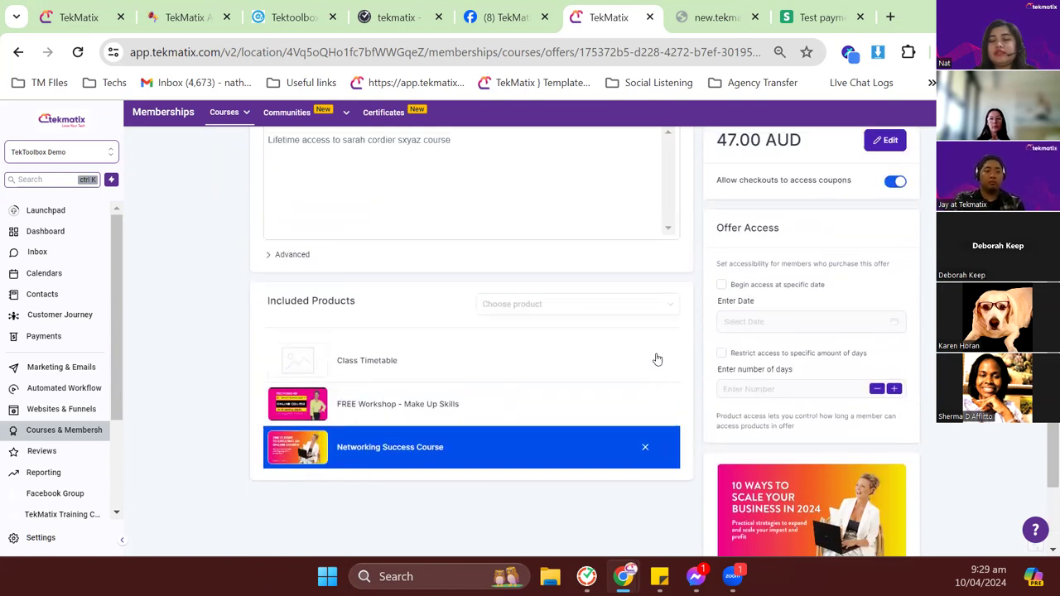
Try restricting the offer's access to 90 days, and turn the day restriction off again
{"action": "left_click", "coordinate": [722, 355]}
{"action": "left_click", "coordinate": [762, 389]}
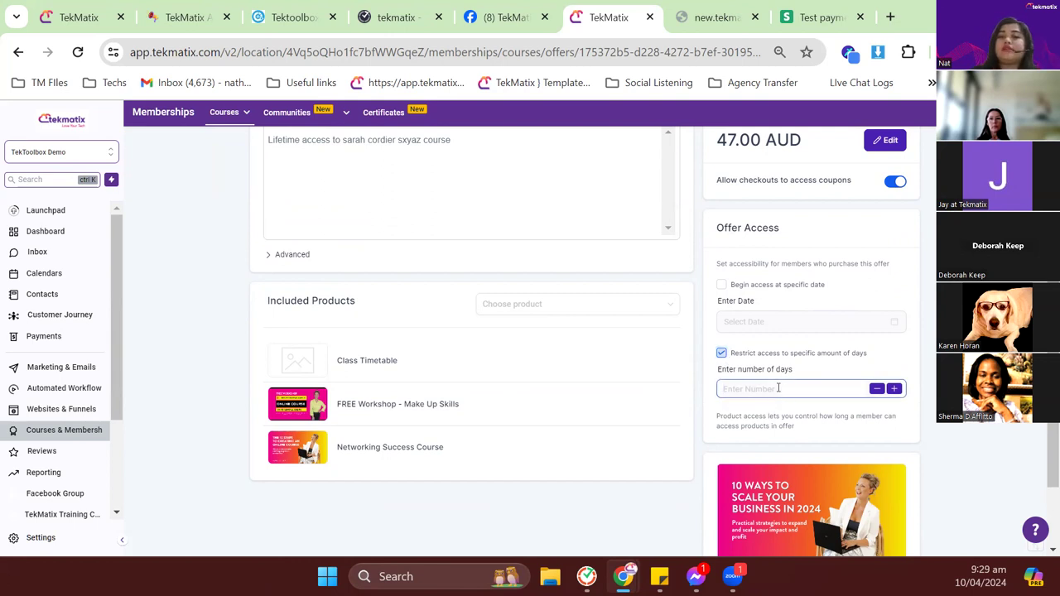
{"action": "type", "text": "90"}
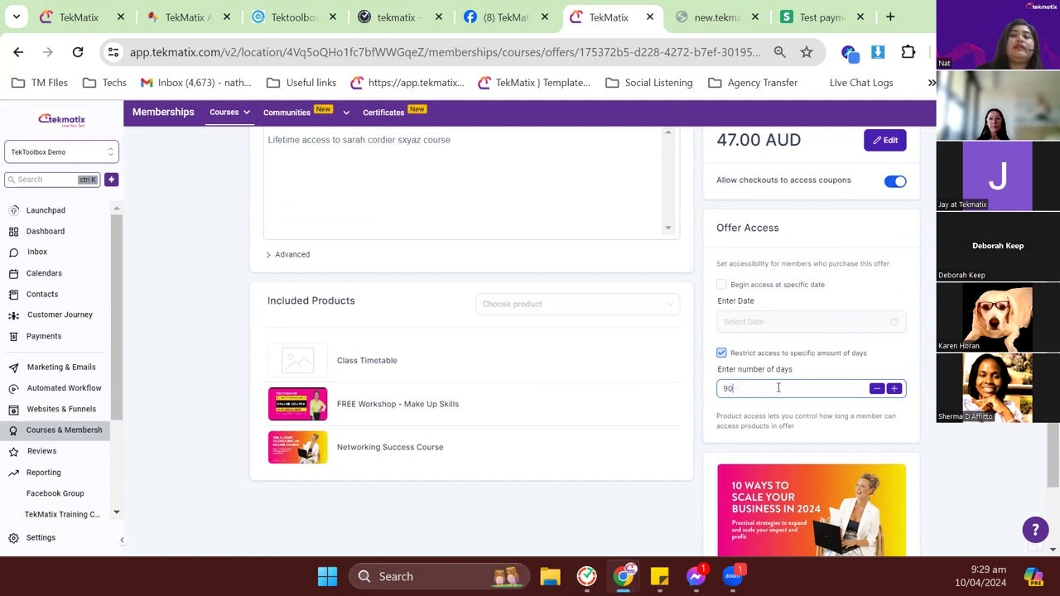
{"action": "left_click", "coordinate": [804, 377]}
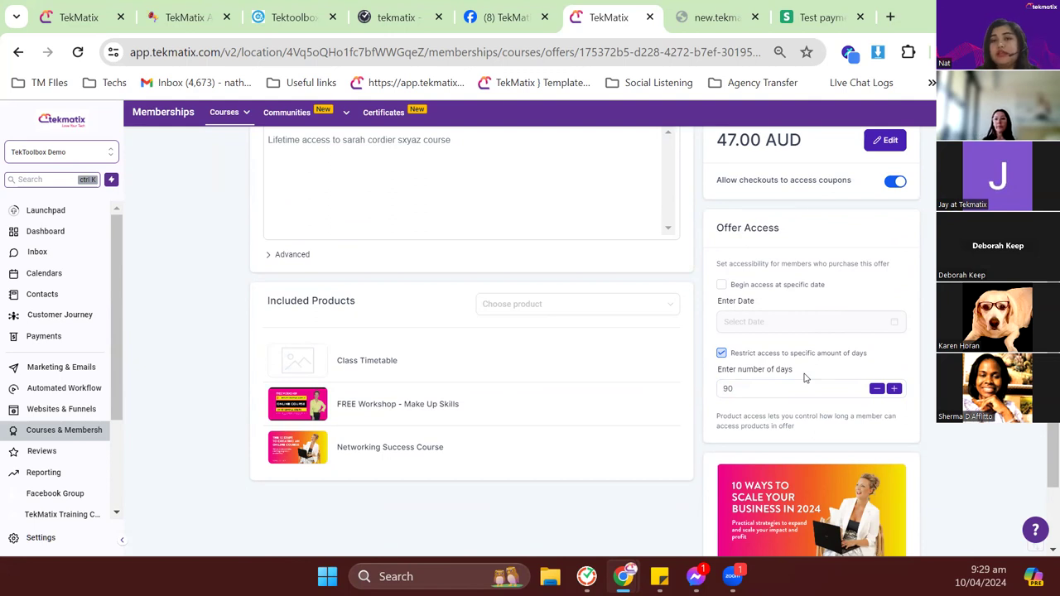
{"action": "left_click", "coordinate": [722, 354]}
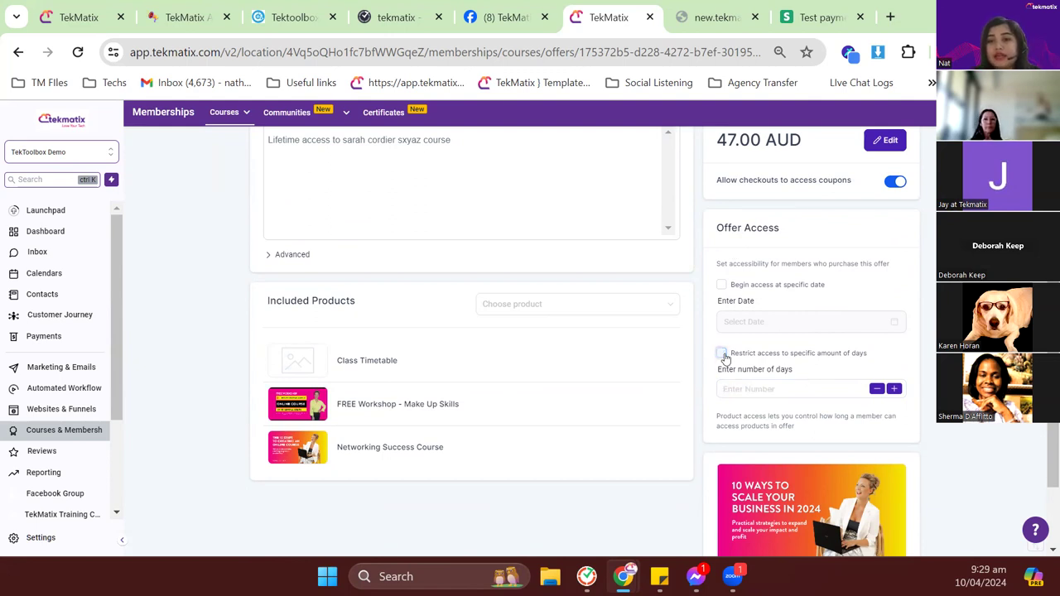
Try making the offer's access begin at a specific date, check the date picker, and turn the option off again
{"action": "left_click", "coordinate": [722, 285]}
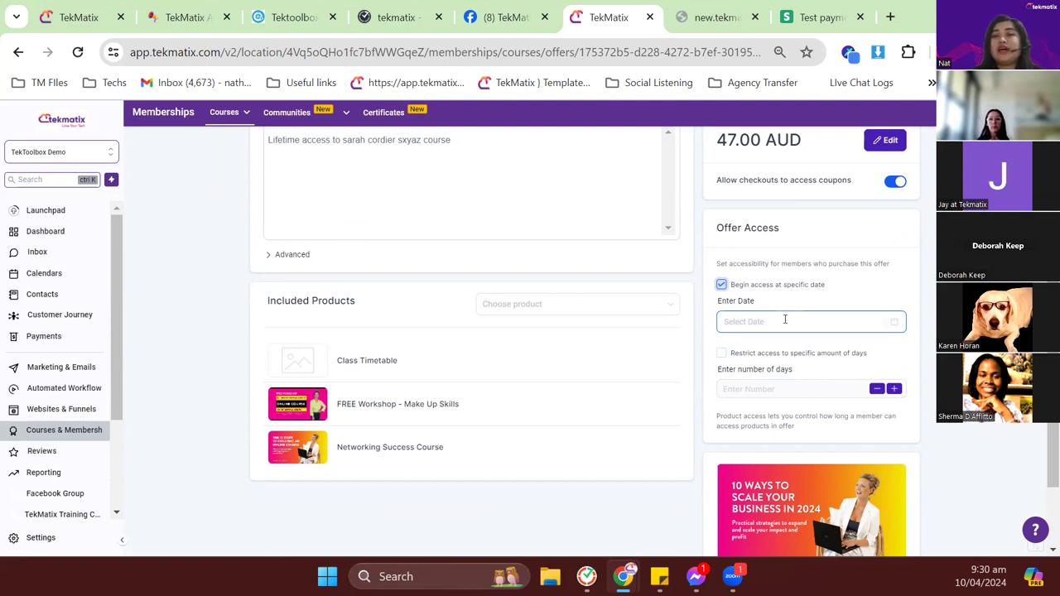
{"action": "left_click", "coordinate": [785, 320]}
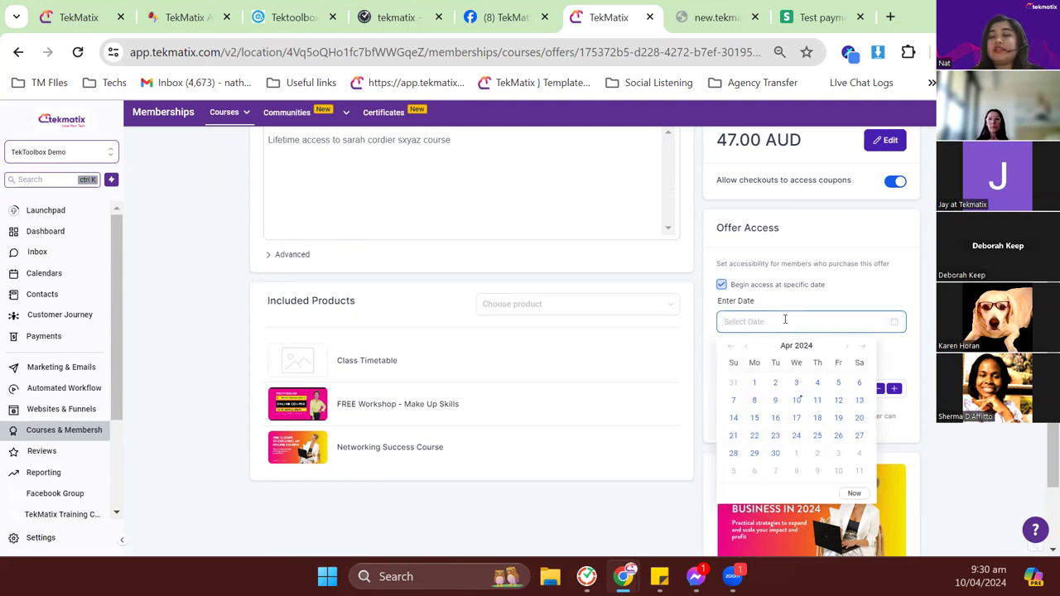
{"action": "left_click", "coordinate": [802, 285]}
{"action": "left_click", "coordinate": [801, 285]}
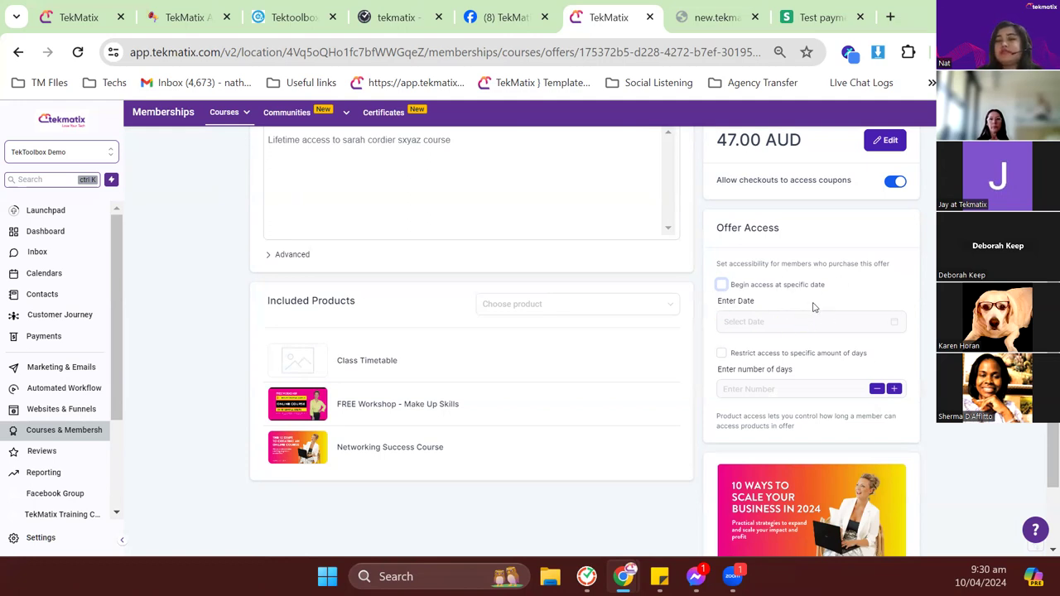
Save the course offer and look over its included products and Offer Access settings
{"action": "scroll", "coordinate": [813, 308], "scroll_direction": "up", "scroll_amount": 3}
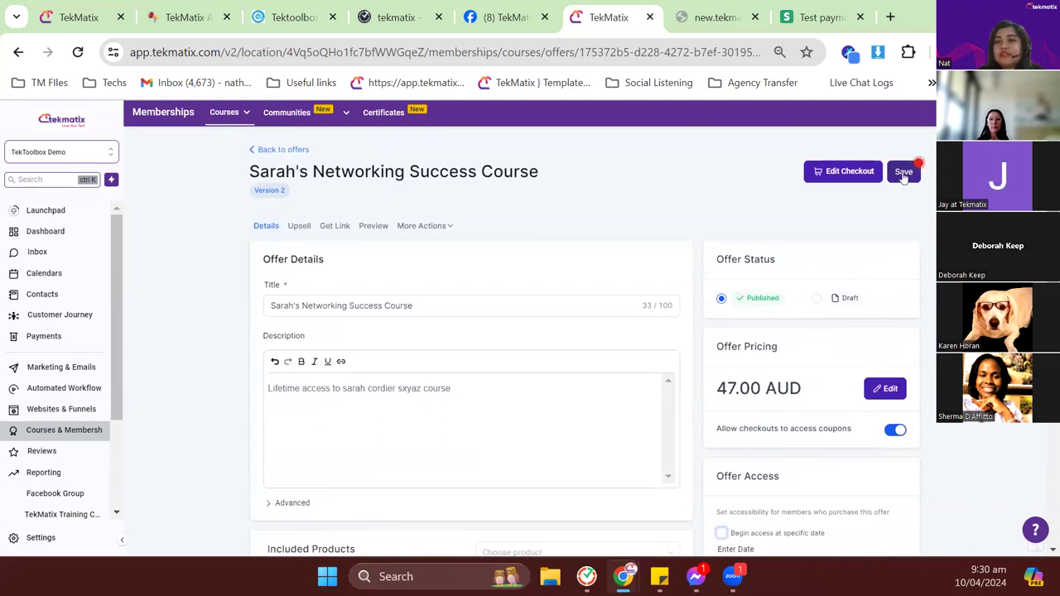
{"action": "left_click", "coordinate": [904, 172]}
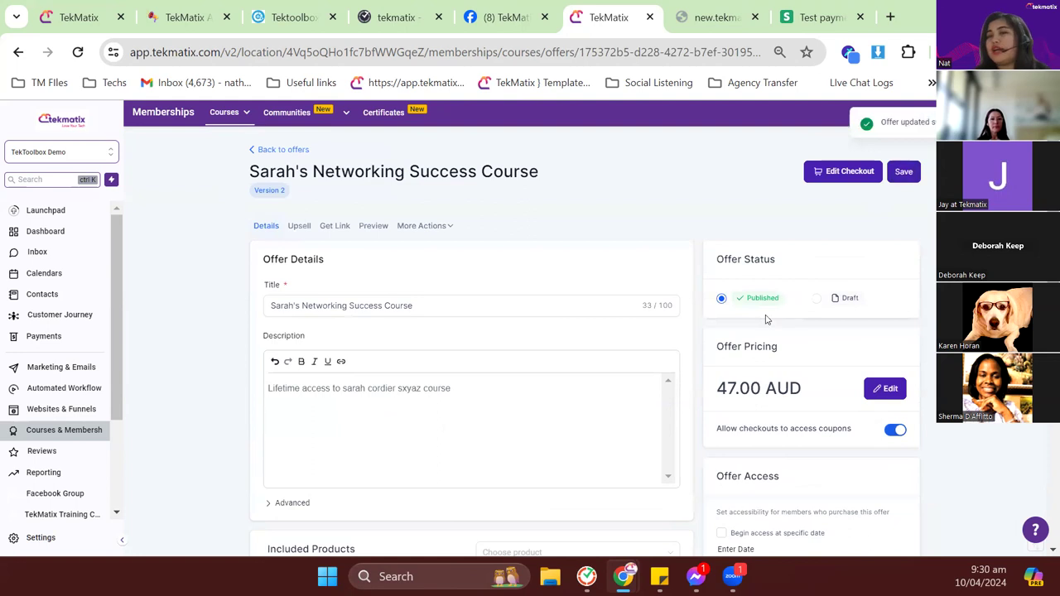
{"action": "scroll", "coordinate": [766, 320], "scroll_direction": "down", "scroll_amount": 4}
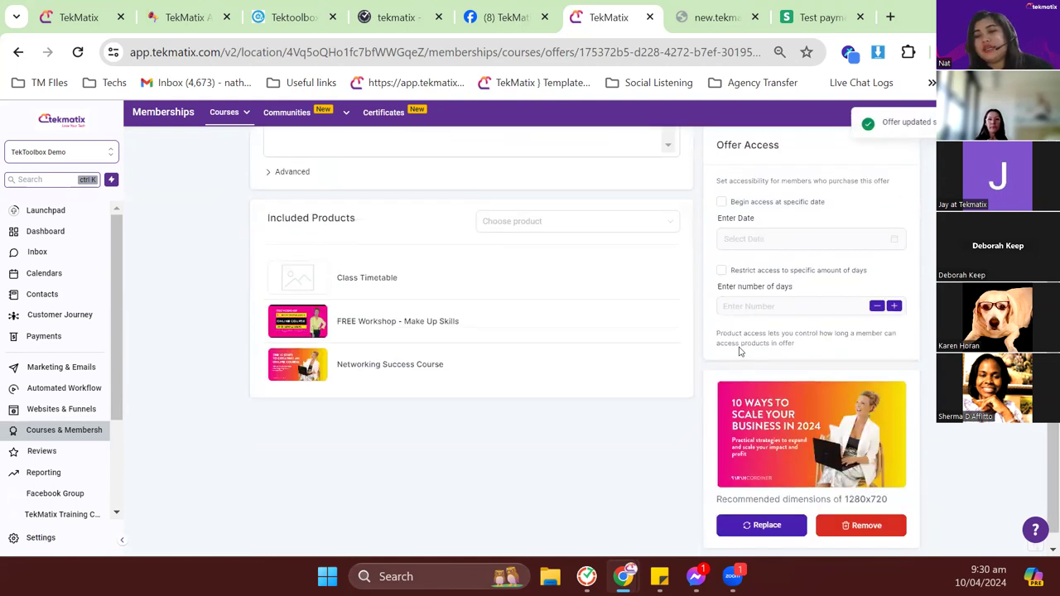
{"action": "scroll", "coordinate": [740, 351], "scroll_direction": "up", "scroll_amount": 4}
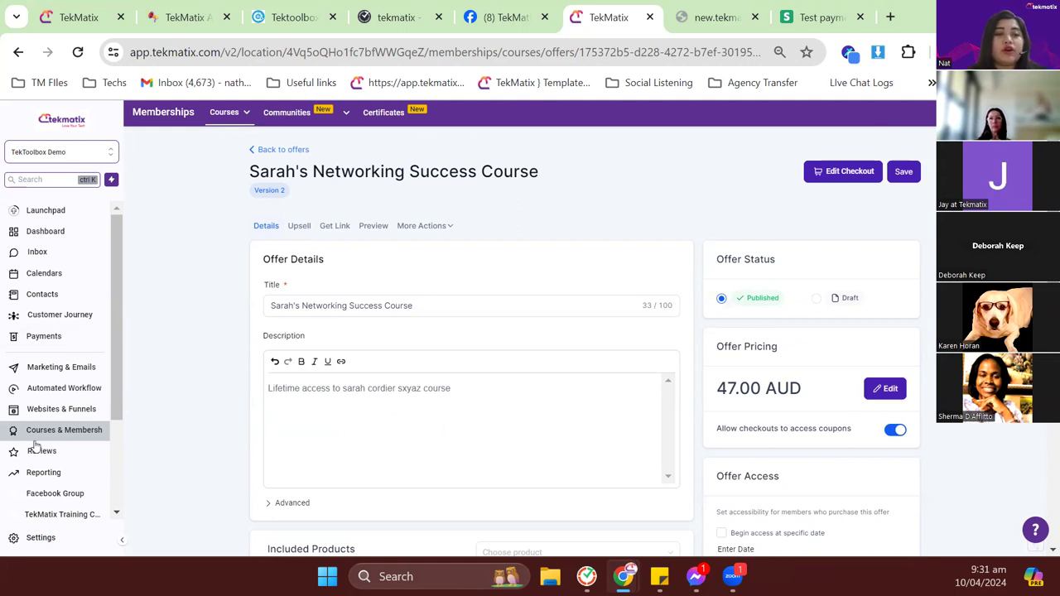
View the course products list, reopen the Networking Success Course offer from the offers list, and review its included products
{"action": "mouse_move", "coordinate": [236, 121]}
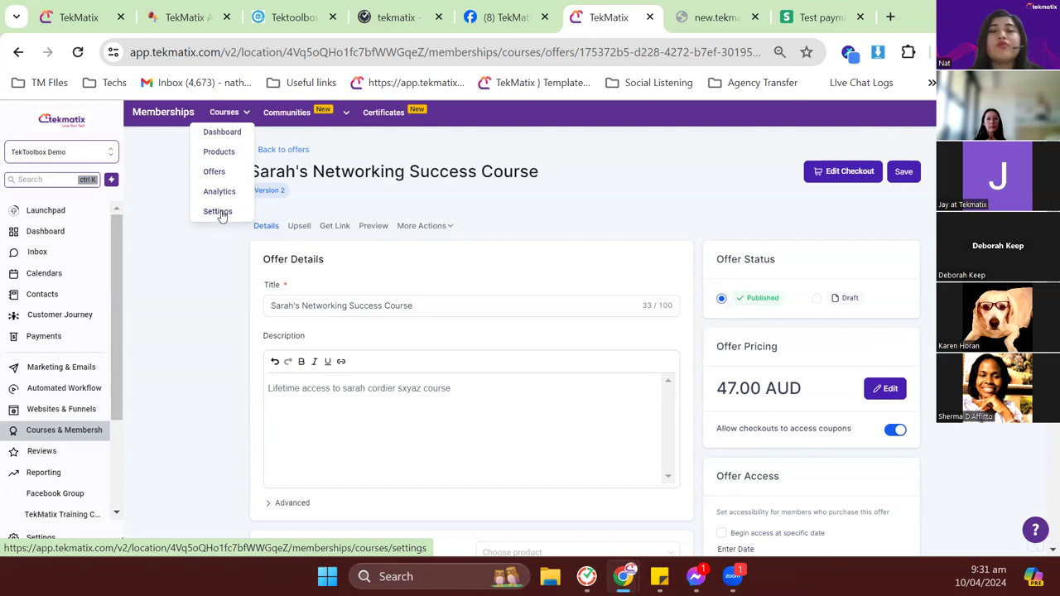
{"action": "left_click", "coordinate": [221, 153]}
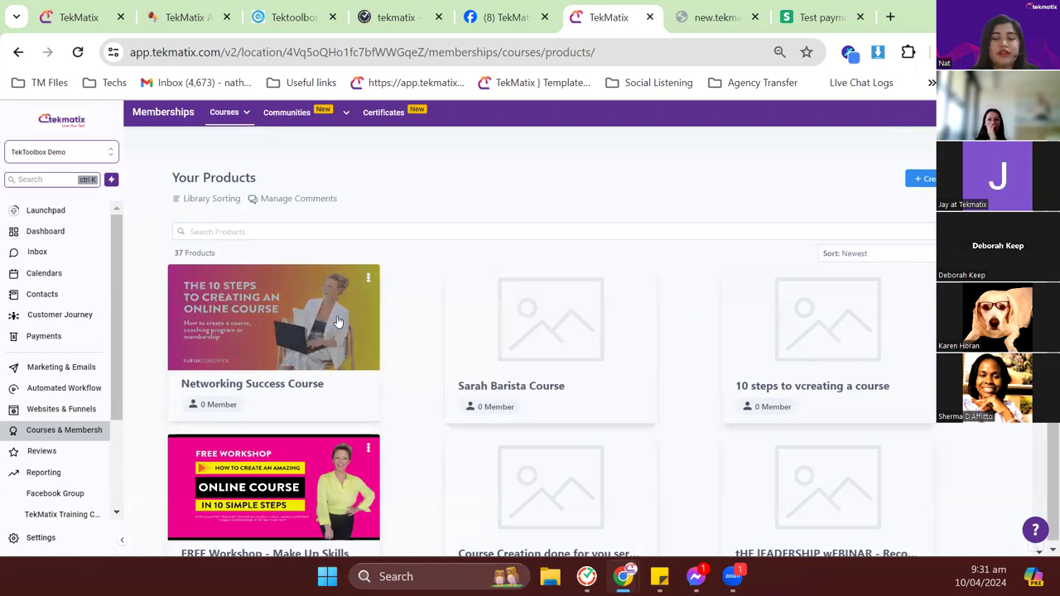
{"action": "left_click", "coordinate": [230, 113]}
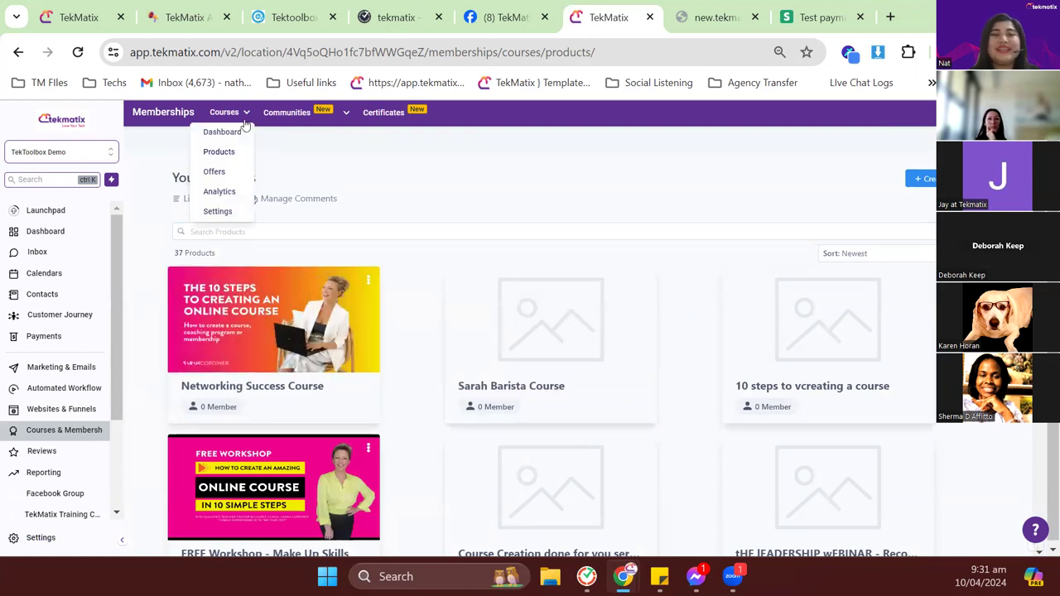
{"action": "left_click", "coordinate": [223, 173]}
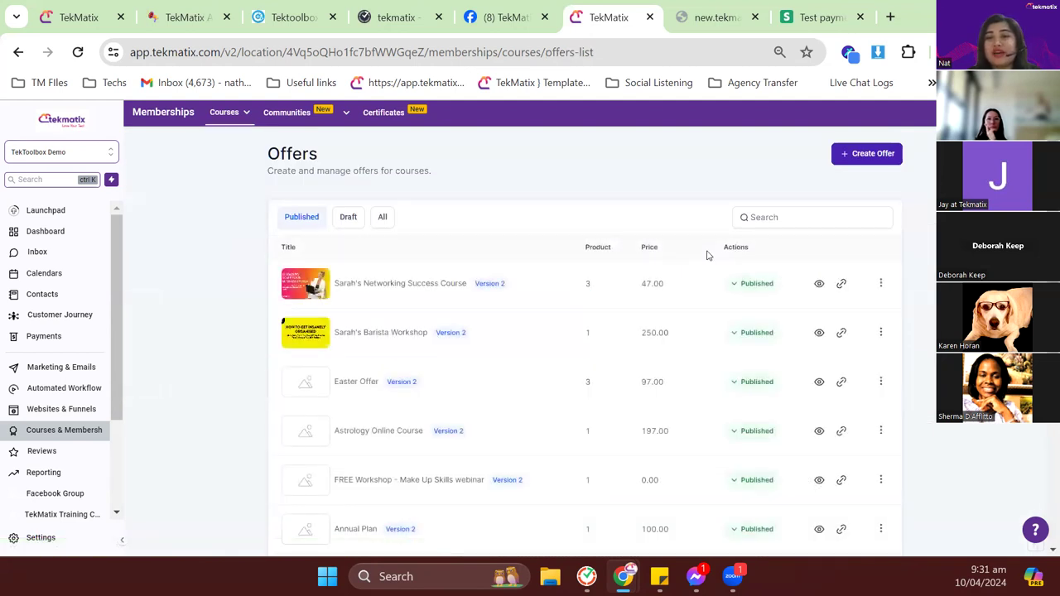
{"action": "left_click", "coordinate": [439, 282]}
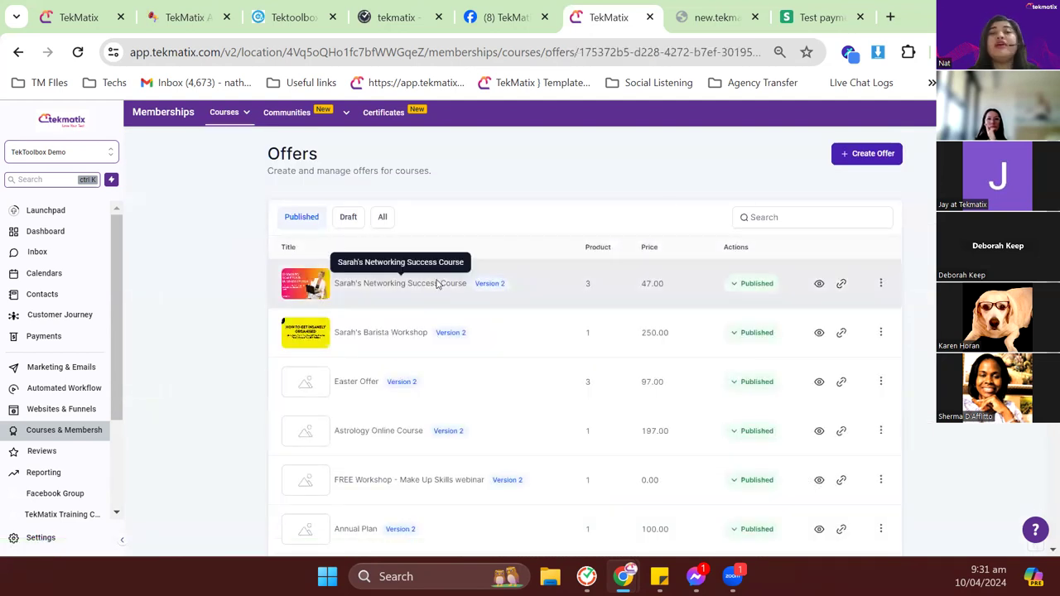
{"action": "scroll", "coordinate": [485, 303], "scroll_direction": "down", "scroll_amount": 4}
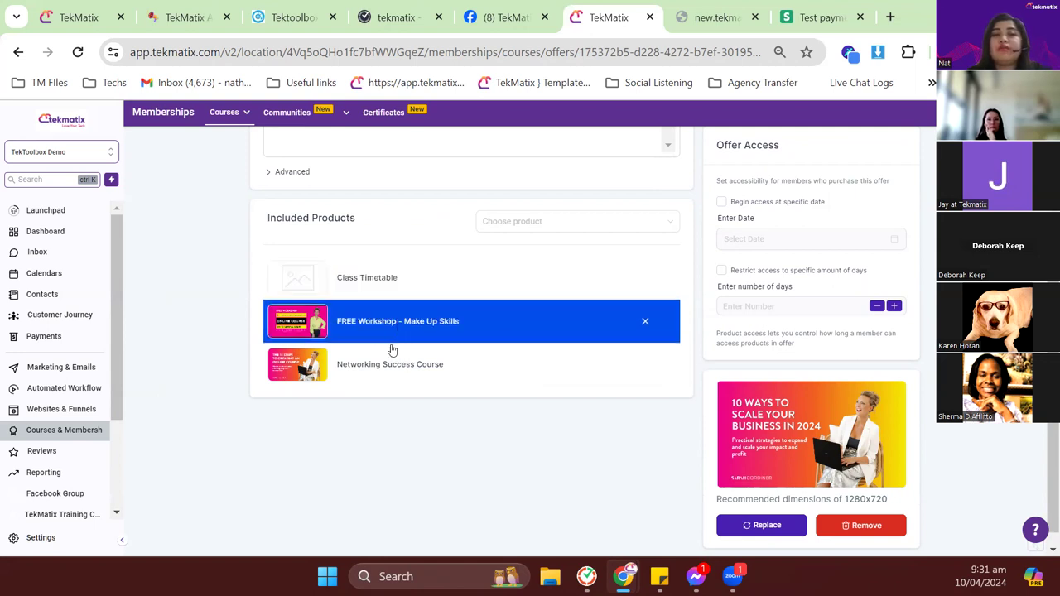
{"action": "scroll", "coordinate": [426, 348], "scroll_direction": "up", "scroll_amount": 2}
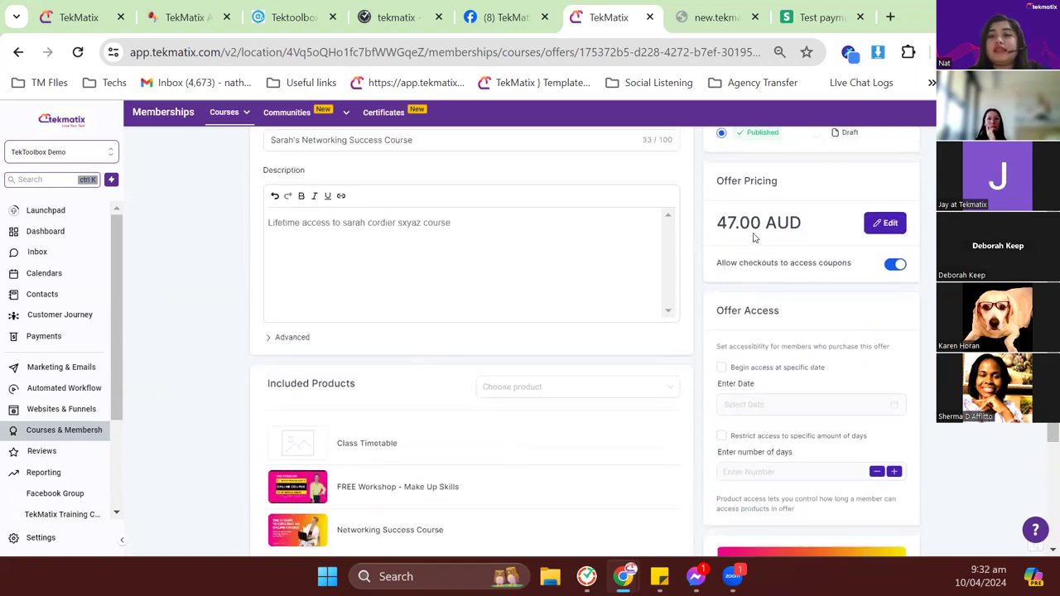
Examine the offer's Recurring Subscription pricing fields and billing period choices, and close the pricing plans without saving
{"action": "left_click", "coordinate": [882, 224]}
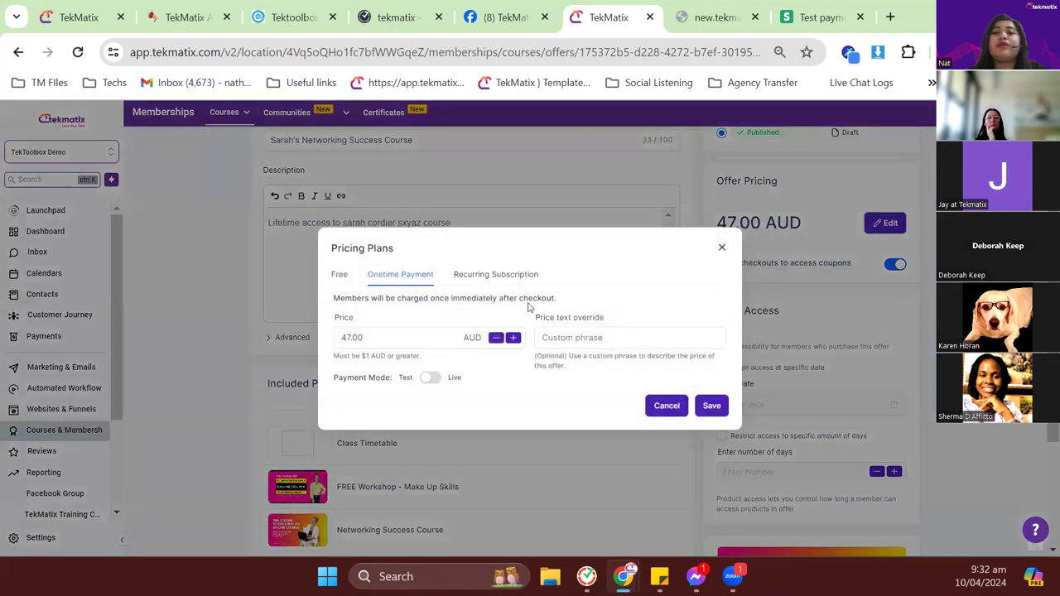
{"action": "left_click", "coordinate": [511, 276]}
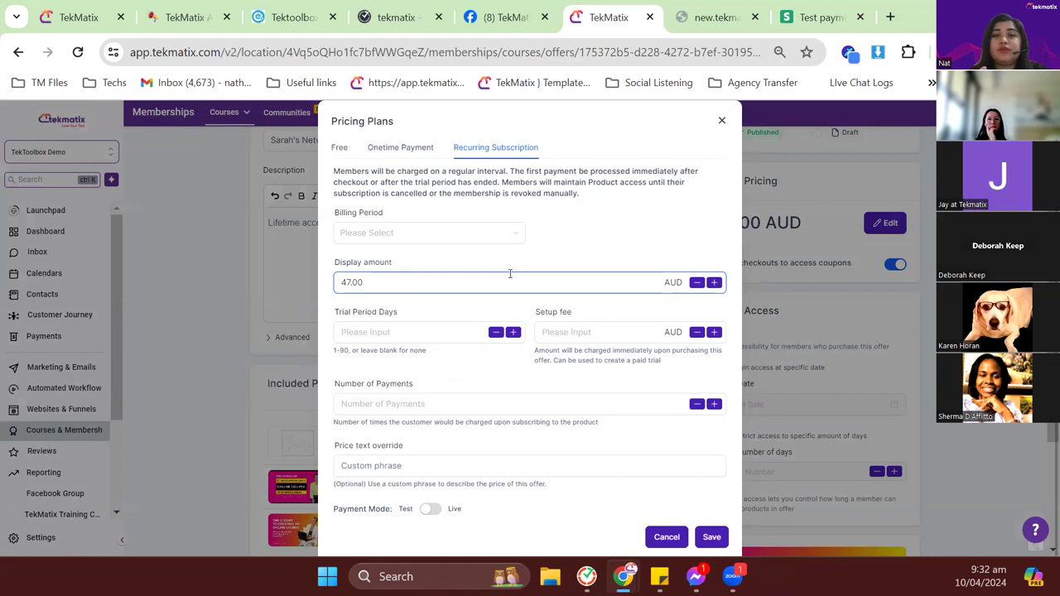
{"action": "scroll", "coordinate": [451, 368], "scroll_direction": "down", "scroll_amount": 1}
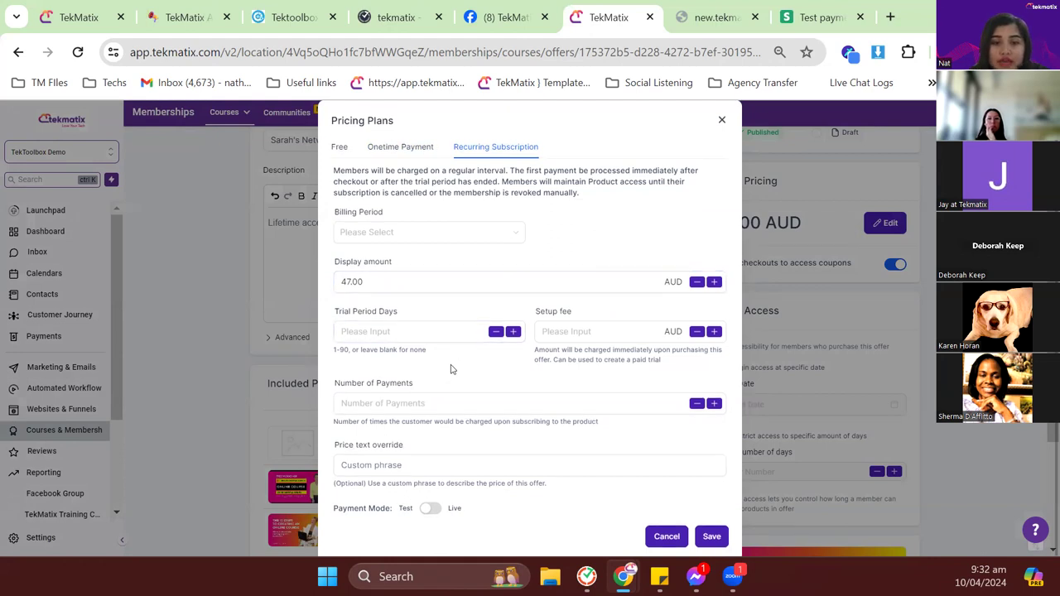
{"action": "left_click", "coordinate": [479, 400]}
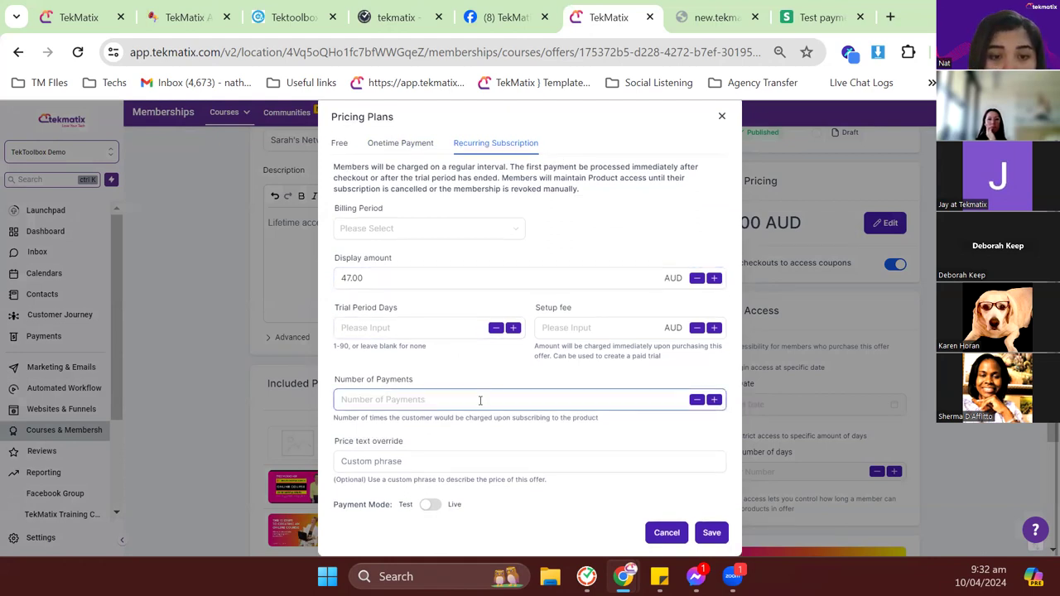
{"action": "left_click", "coordinate": [451, 240]}
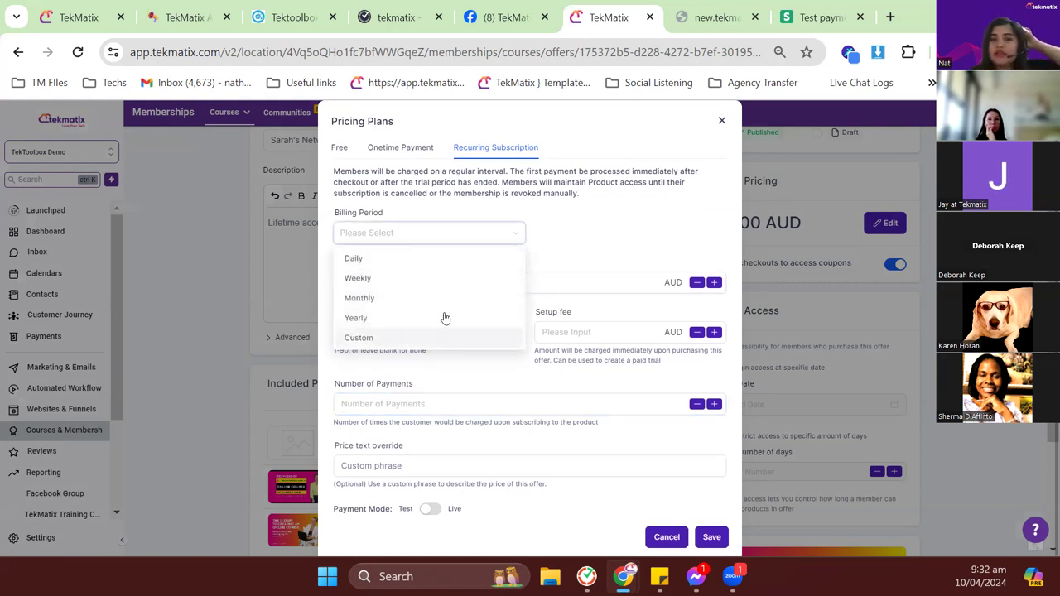
{"action": "left_click", "coordinate": [722, 121]}
Check the offer's remaining access and image settings, and save the offer again
{"action": "scroll", "coordinate": [693, 317], "scroll_direction": "down", "scroll_amount": 1}
{"action": "scroll", "coordinate": [693, 318], "scroll_direction": "down", "scroll_amount": 2}
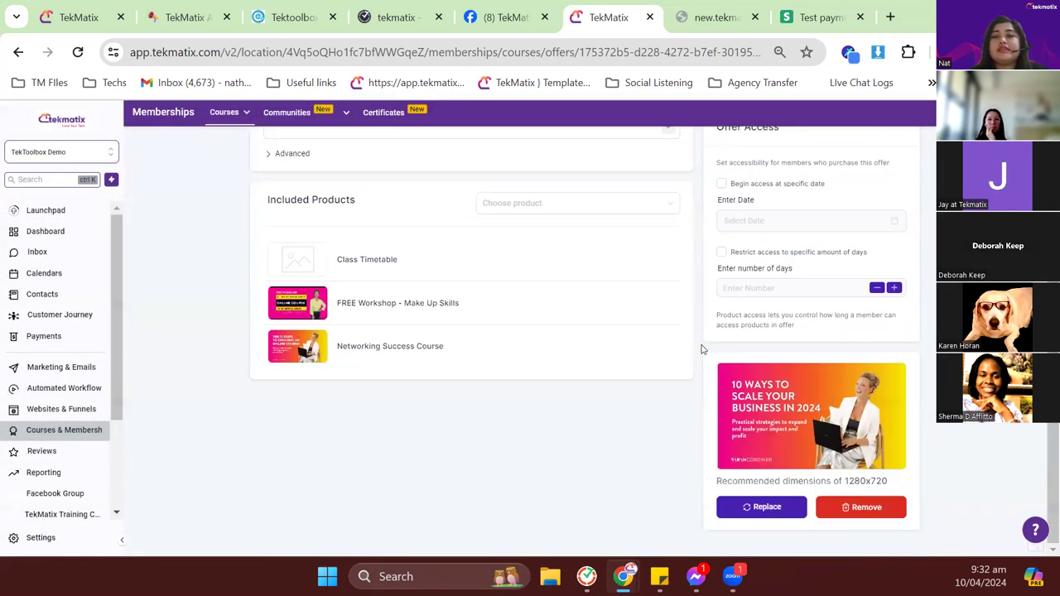
{"action": "scroll", "coordinate": [700, 348], "scroll_direction": "up", "scroll_amount": 5}
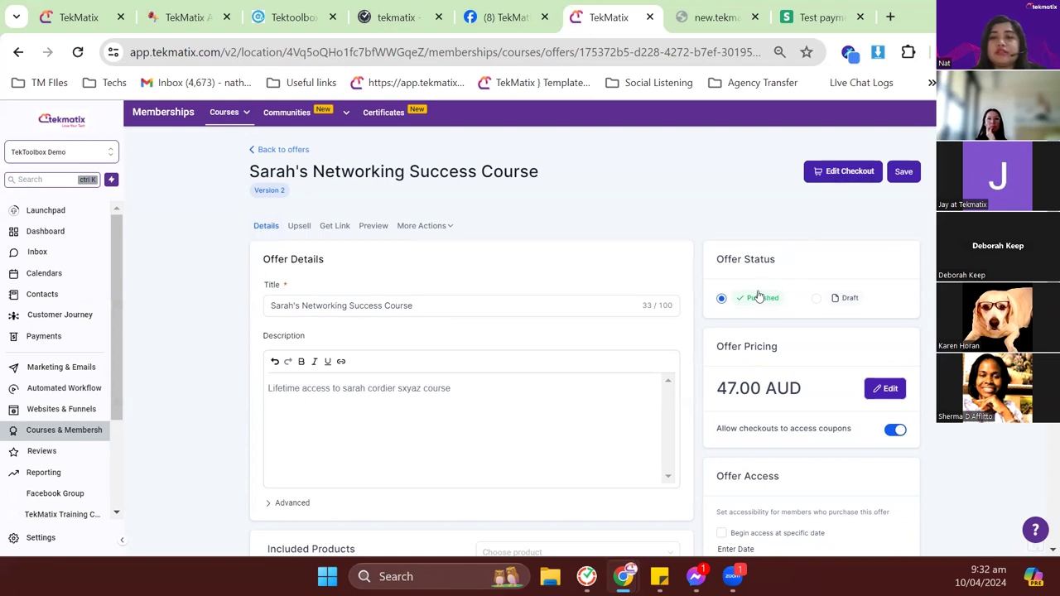
{"action": "left_click", "coordinate": [903, 172]}
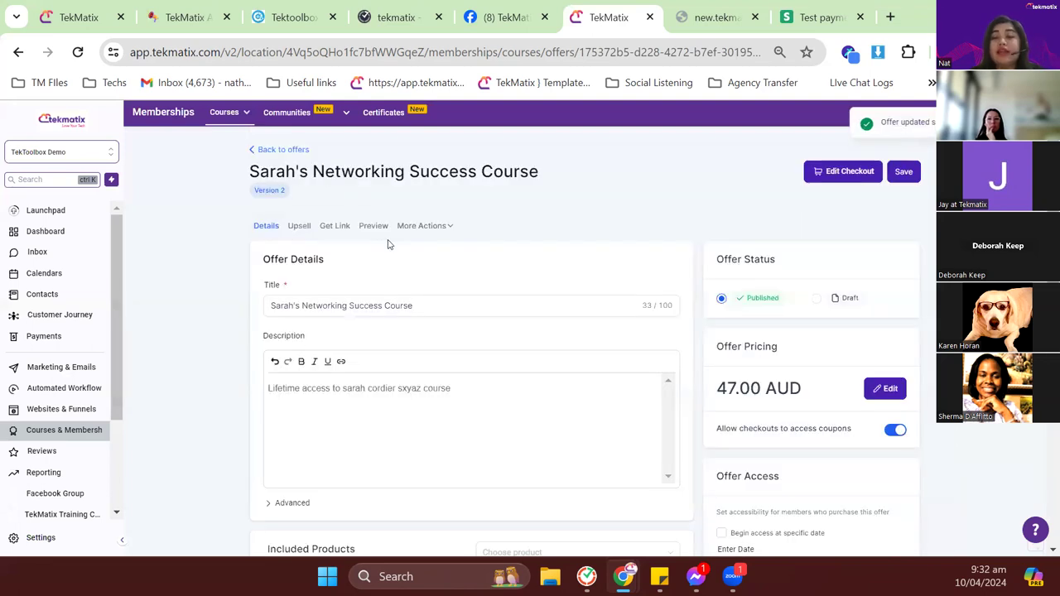
Copy the offer's share link and open it in the browser tab holding the booking confirmation page
{"action": "left_click", "coordinate": [335, 227]}
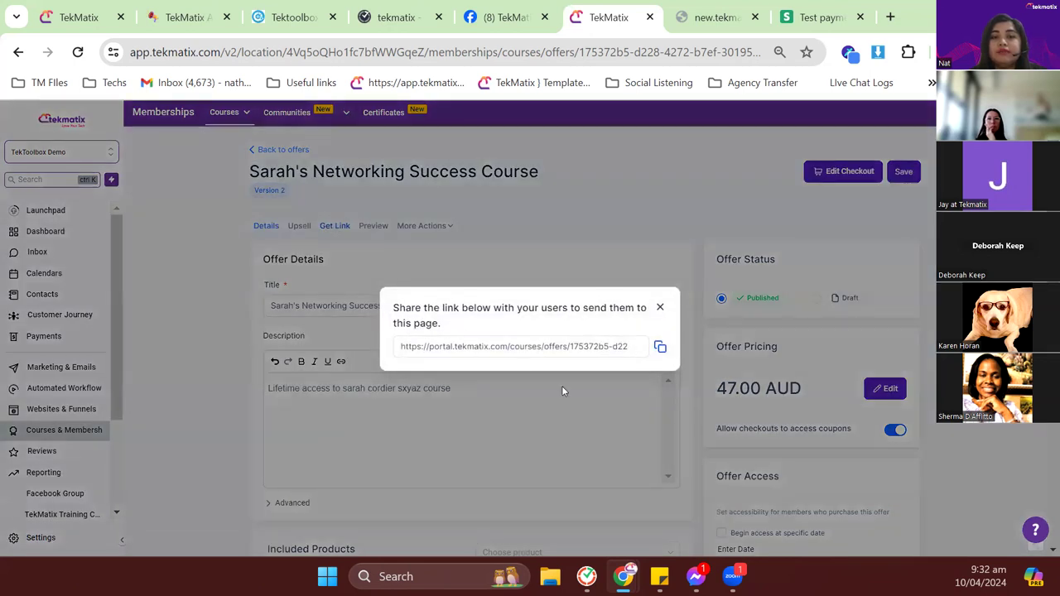
{"action": "left_click", "coordinate": [659, 349]}
{"action": "left_click", "coordinate": [714, 20]}
{"action": "left_click", "coordinate": [692, 47]}
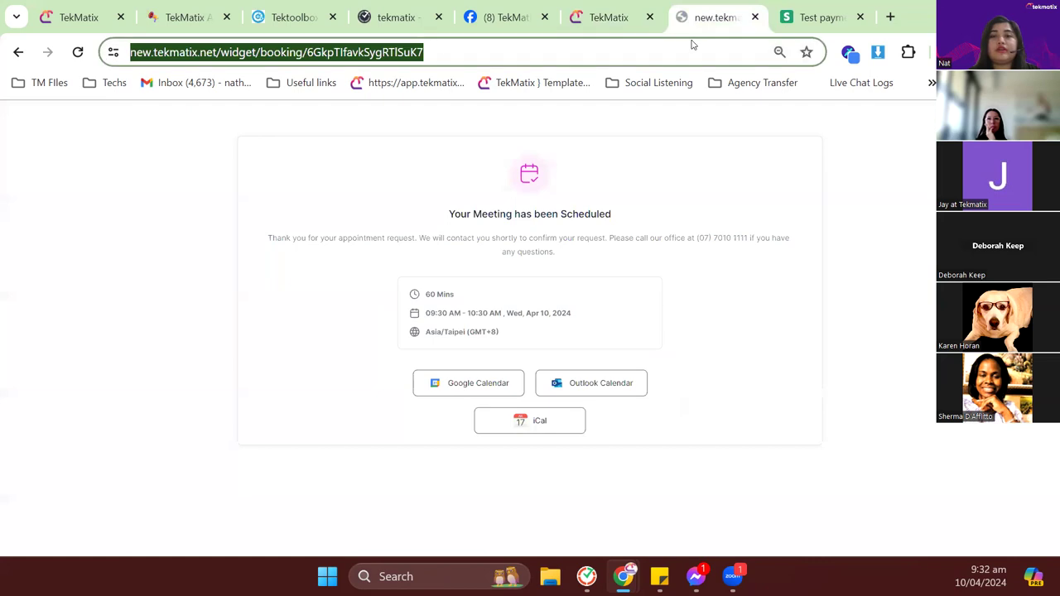
{"action": "key", "text": "ctrl+v"}
{"action": "key", "text": "Return"}
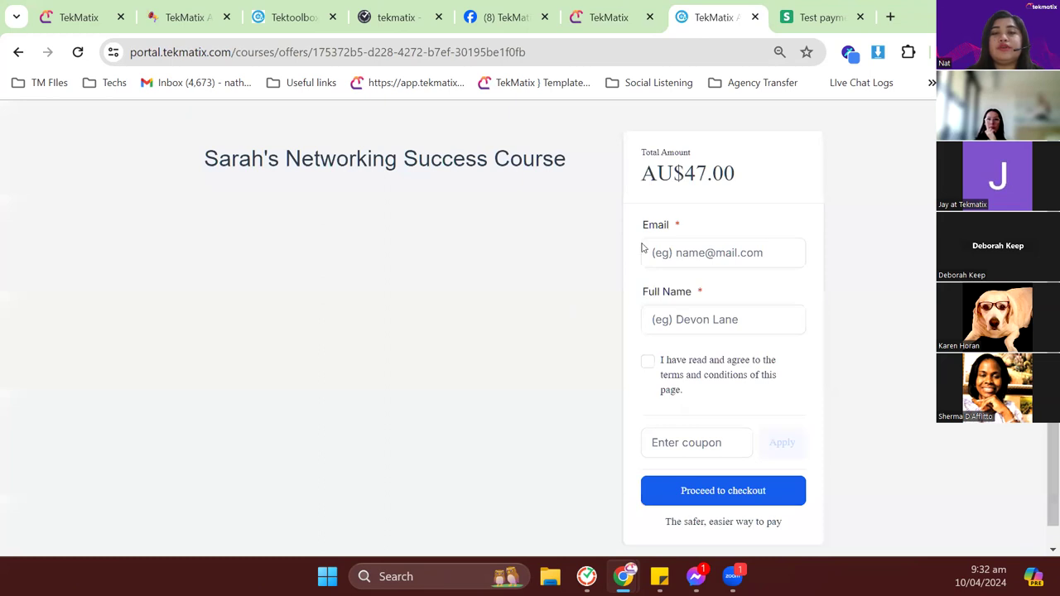
Examine the checkout page's email, full name, terms and coupon fields, and return to the offer, closing its share link
{"action": "left_click", "coordinate": [722, 256]}
{"action": "left_click", "coordinate": [662, 318]}
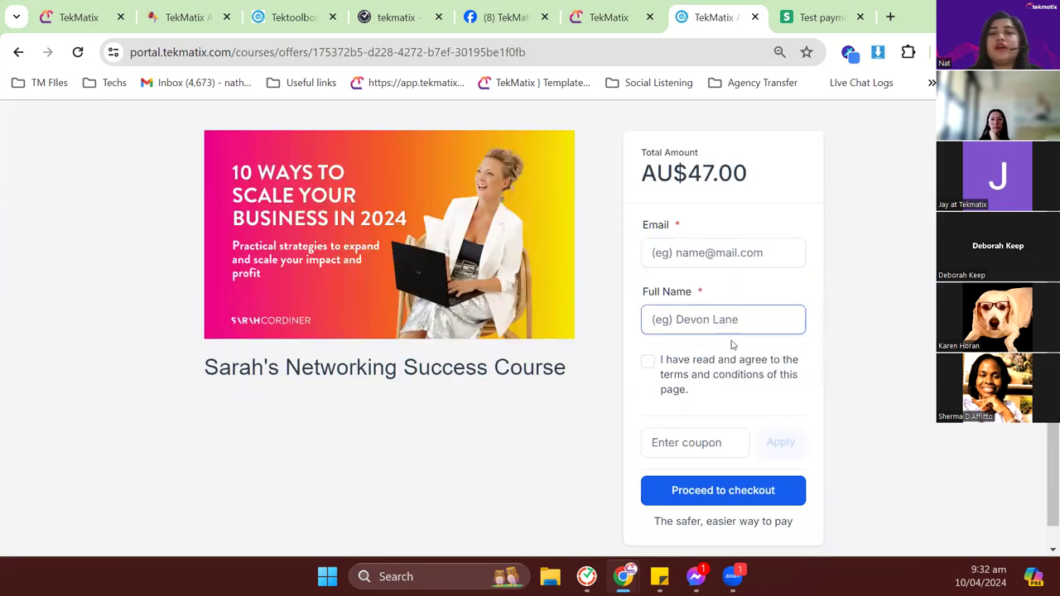
{"action": "scroll", "coordinate": [794, 402], "scroll_direction": "down", "scroll_amount": 1}
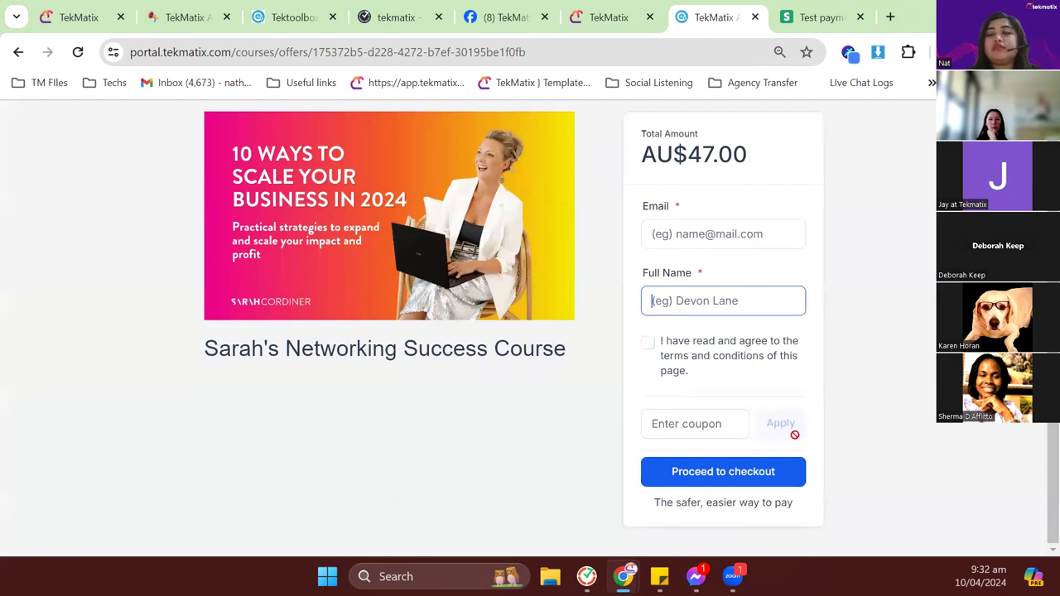
{"action": "left_click", "coordinate": [602, 14]}
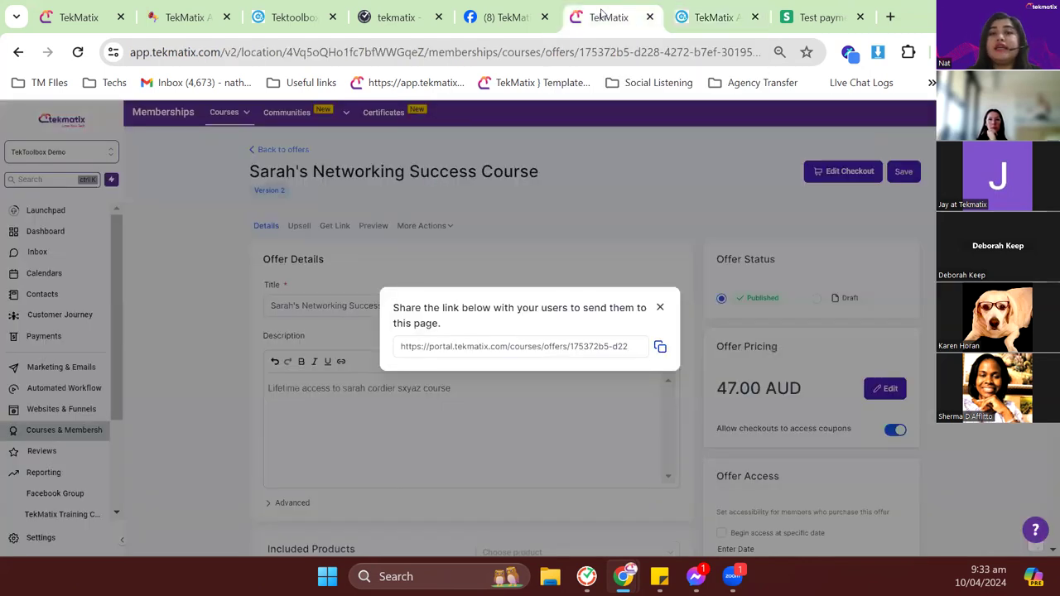
{"action": "left_click", "coordinate": [661, 307]}
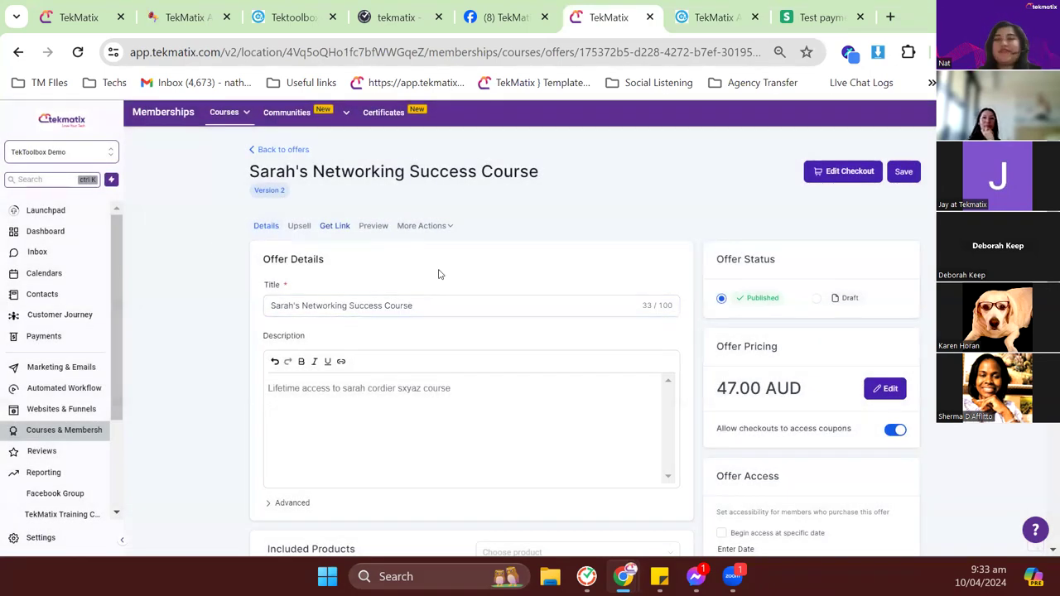
Open the course Email Settings and examine the welcome, drip and offer access email options with their assigned templates
{"action": "mouse_move", "coordinate": [226, 113]}
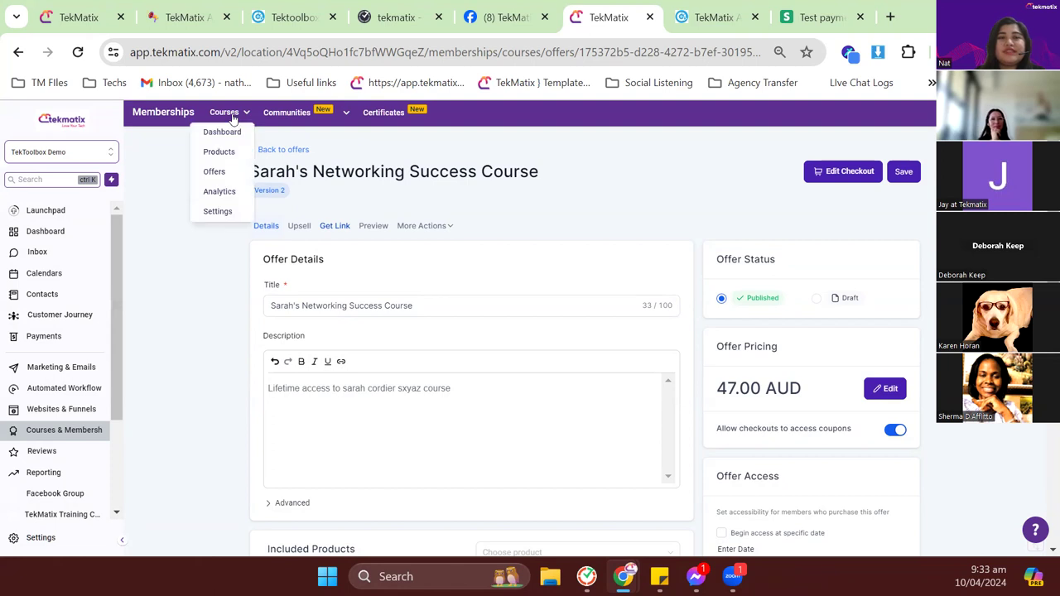
{"action": "left_click", "coordinate": [218, 212]}
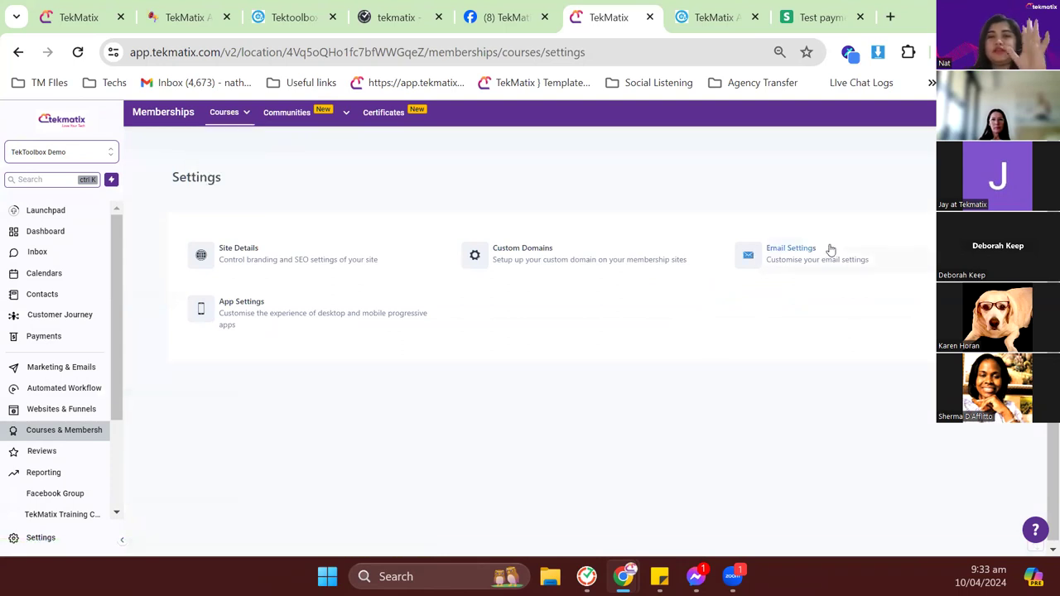
{"action": "left_click", "coordinate": [780, 267]}
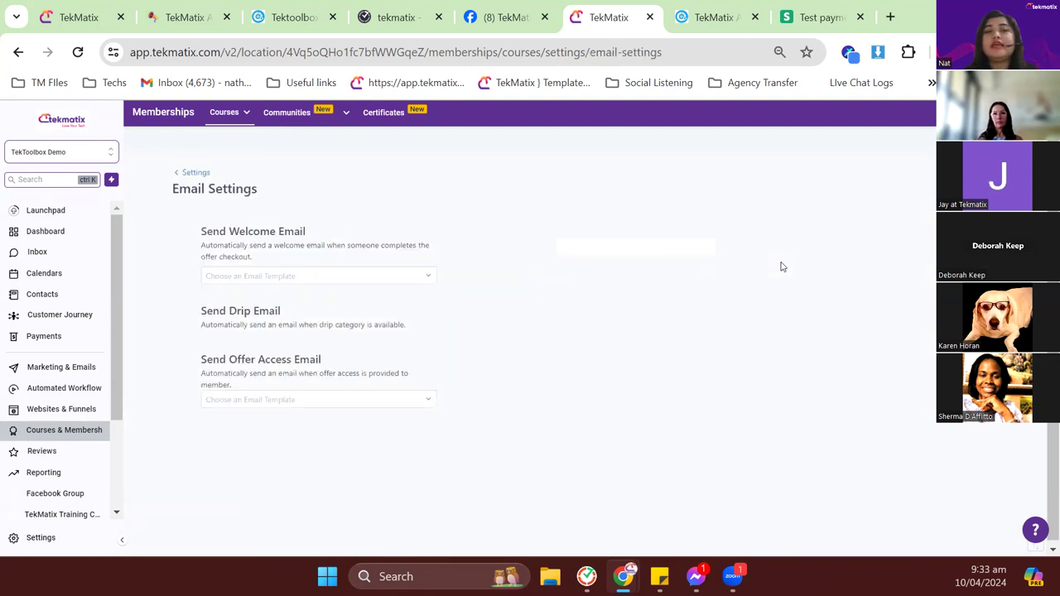
{"action": "scroll", "coordinate": [437, 291], "scroll_direction": "down", "scroll_amount": 2}
{"action": "scroll", "coordinate": [398, 307], "scroll_direction": "up", "scroll_amount": 2}
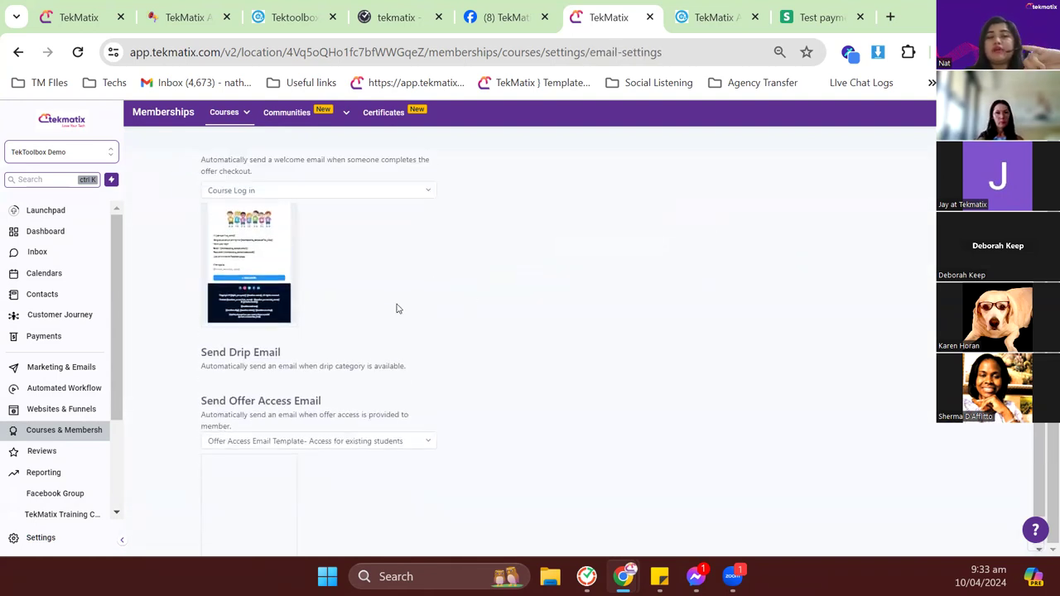
{"action": "scroll", "coordinate": [397, 307], "scroll_direction": "down", "scroll_amount": 2}
{"action": "scroll", "coordinate": [409, 295], "scroll_direction": "up", "scroll_amount": 2}
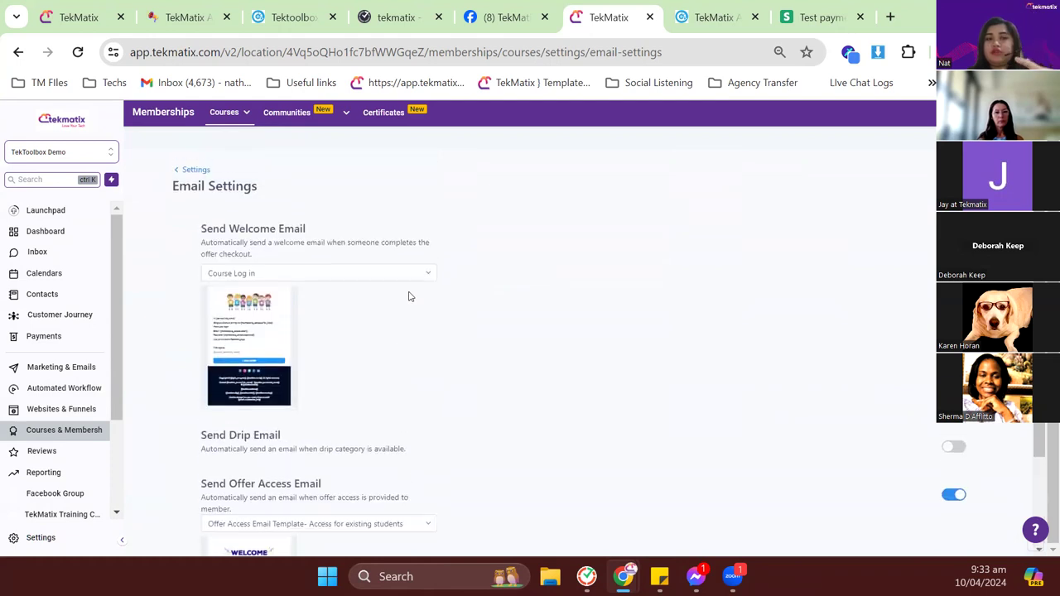
{"action": "left_click_drag", "start_coordinate": [202, 230], "coordinate": [306, 231]}
{"action": "left_click_drag", "start_coordinate": [200, 434], "coordinate": [362, 444]}
{"action": "scroll", "coordinate": [205, 411], "scroll_direction": "down", "scroll_amount": 2}
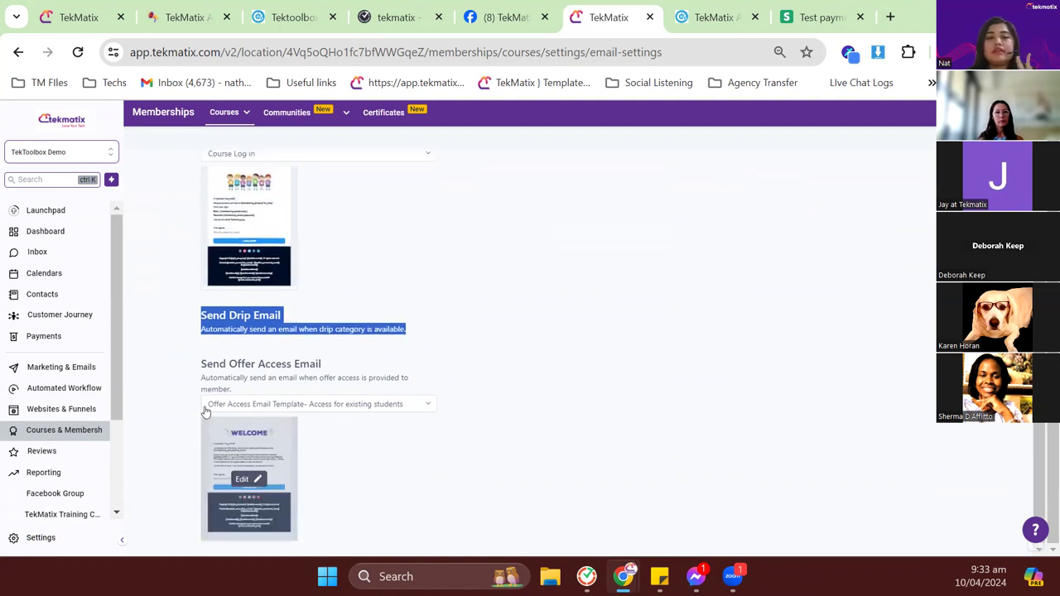
Compare the descriptions of when the offer access email and the welcome email are sent in the Email Settings
{"action": "left_click_drag", "start_coordinate": [200, 363], "coordinate": [359, 388]}
{"action": "scroll", "coordinate": [385, 382], "scroll_direction": "up", "scroll_amount": 2}
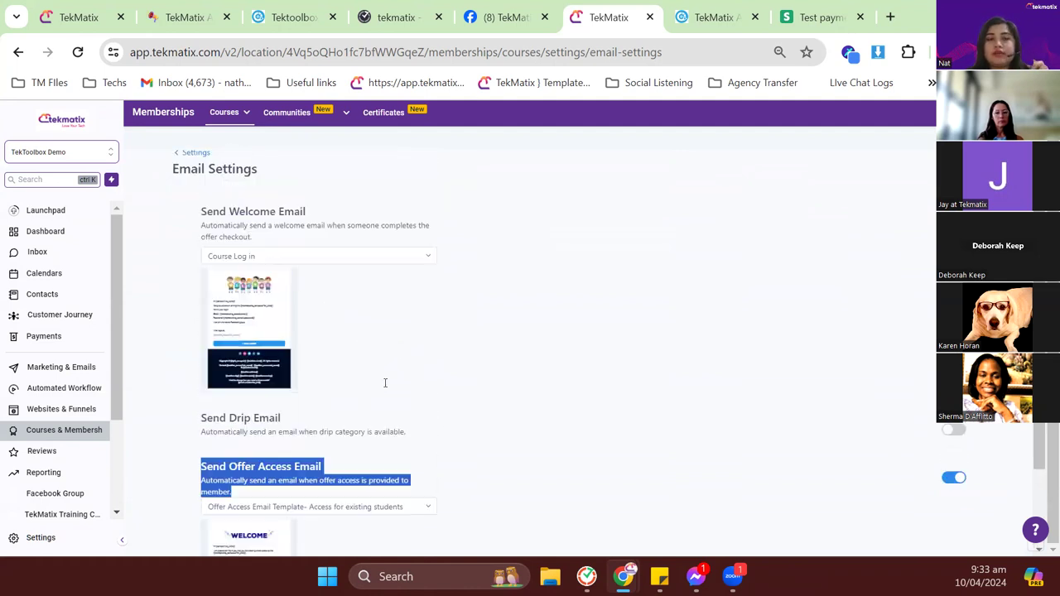
{"action": "scroll", "coordinate": [386, 382], "scroll_direction": "up", "scroll_amount": 1}
{"action": "left_click_drag", "start_coordinate": [201, 230], "coordinate": [306, 254]}
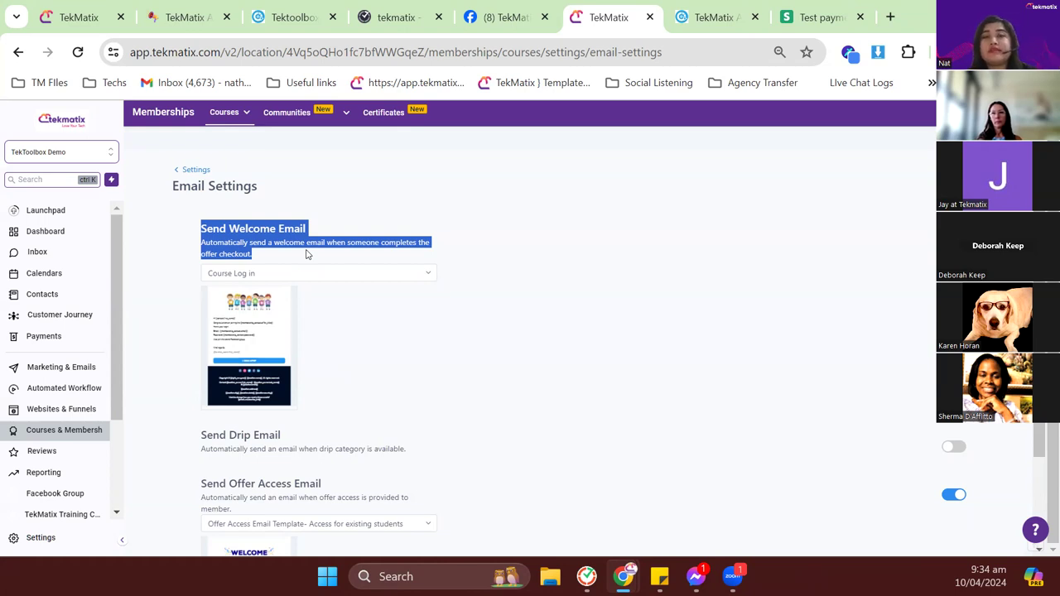
{"action": "left_click", "coordinate": [274, 253]}
{"action": "left_click_drag", "start_coordinate": [193, 227], "coordinate": [282, 253]}
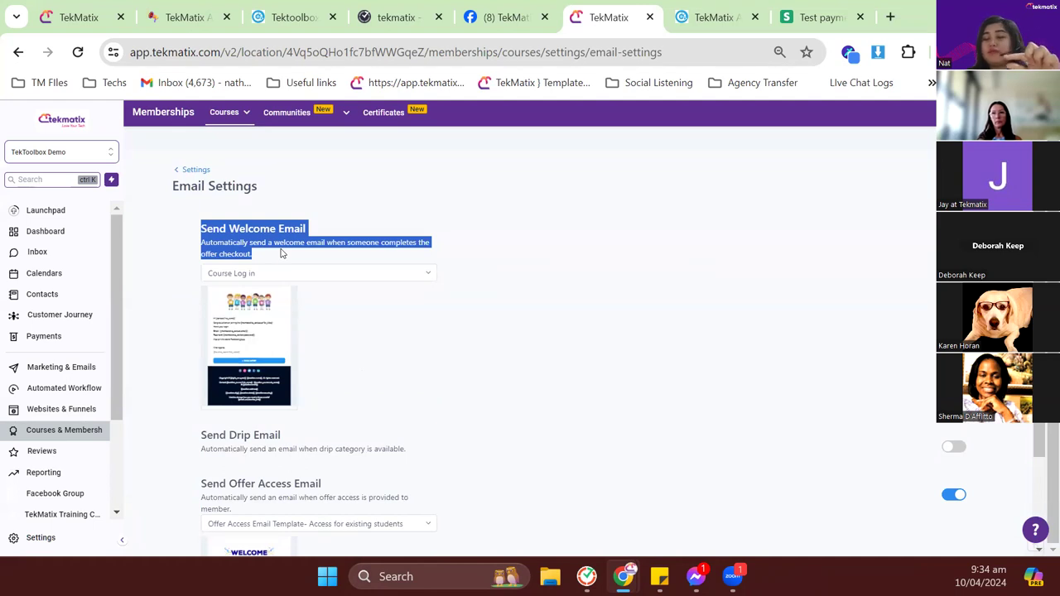
{"action": "scroll", "coordinate": [370, 310], "scroll_direction": "down", "scroll_amount": 2}
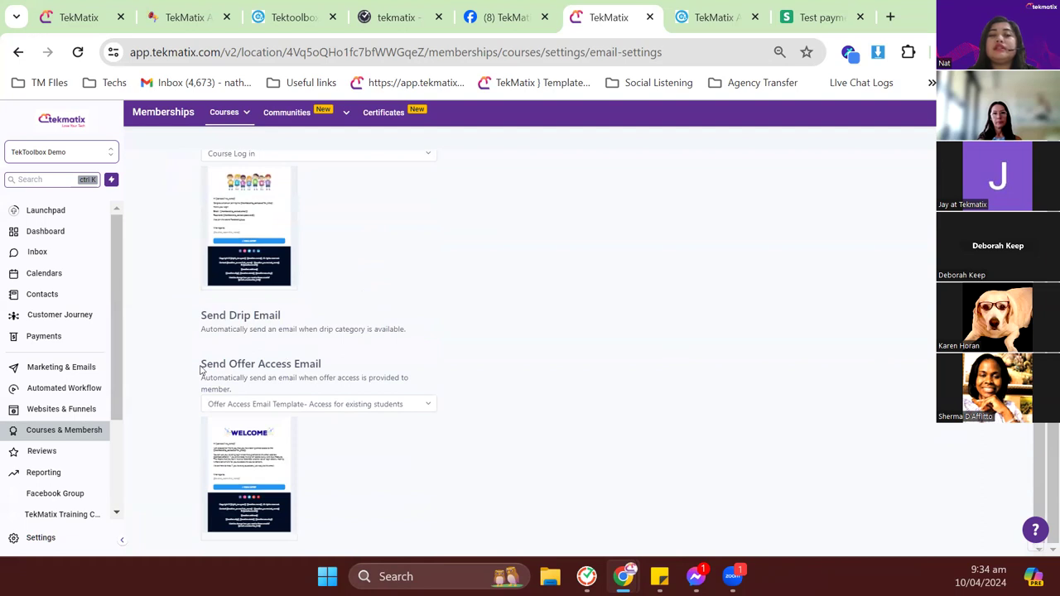
{"action": "left_click_drag", "start_coordinate": [200, 367], "coordinate": [360, 380]}
{"action": "left_click", "coordinate": [365, 380]}
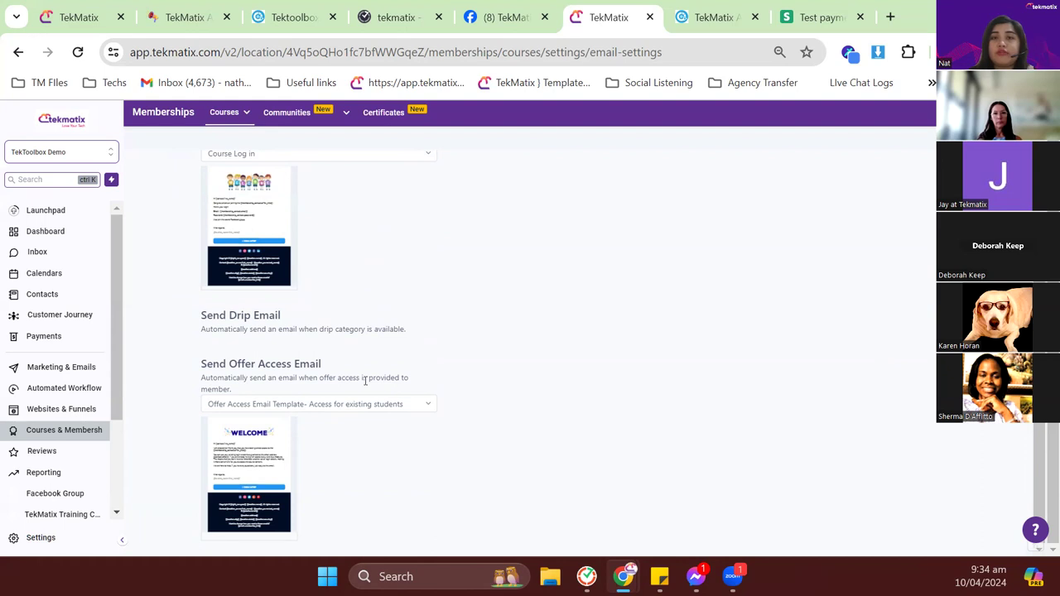
Open the offer access email template for existing students, examine its offer title and login text, and close the editor
{"action": "mouse_move", "coordinate": [253, 431]}
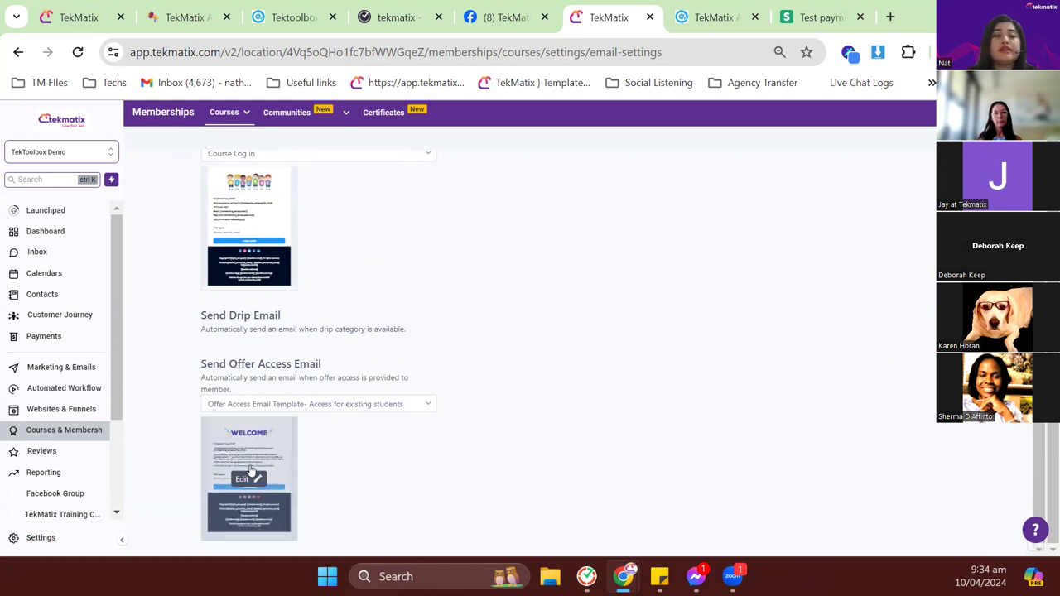
{"action": "left_click", "coordinate": [251, 480]}
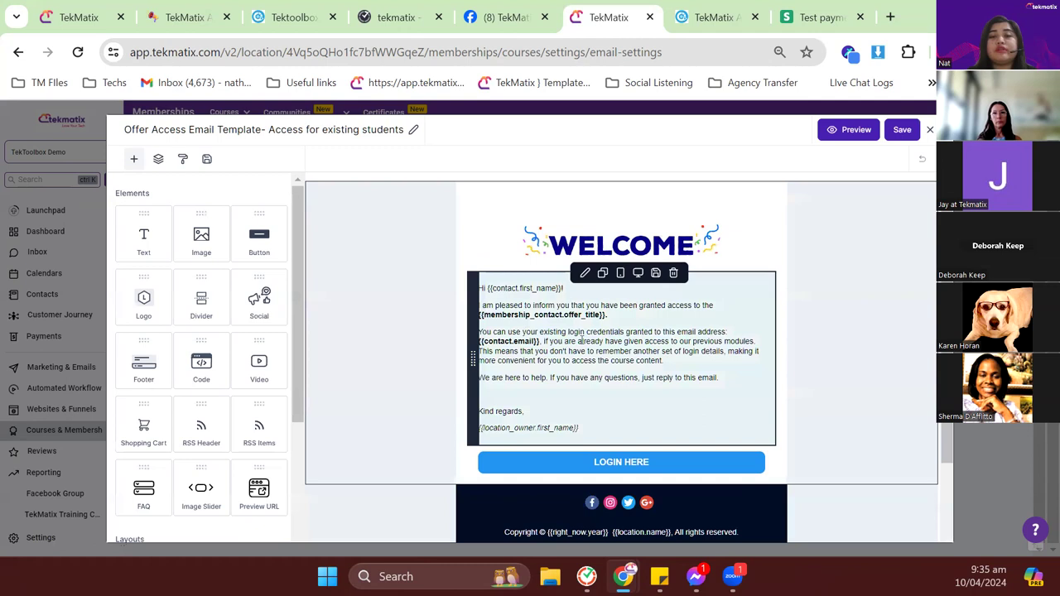
{"action": "left_click_drag", "start_coordinate": [613, 315], "coordinate": [478, 315]}
{"action": "left_click", "coordinate": [639, 341]}
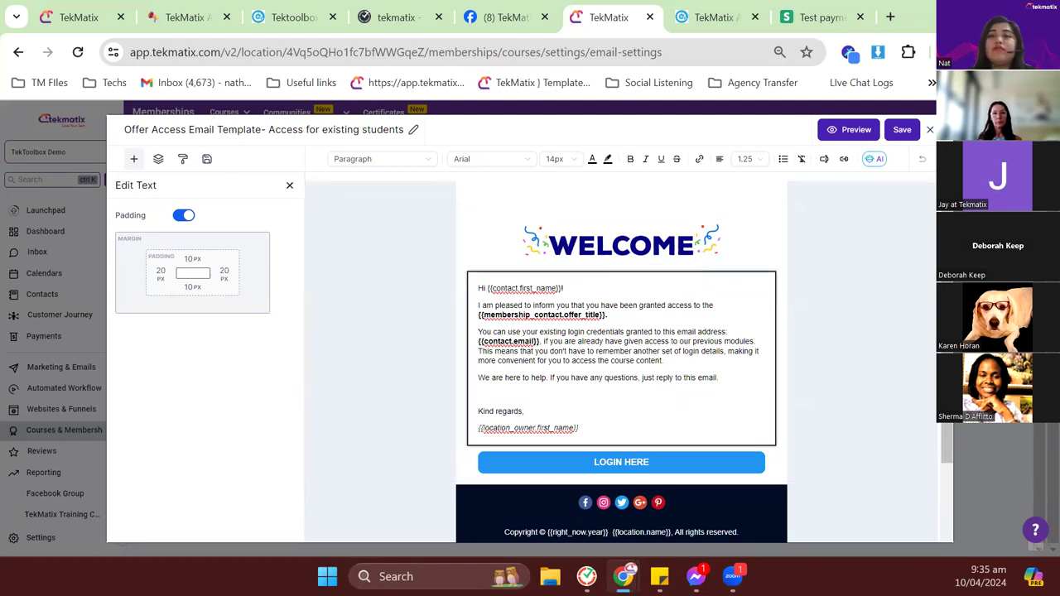
{"action": "left_click", "coordinate": [929, 130]}
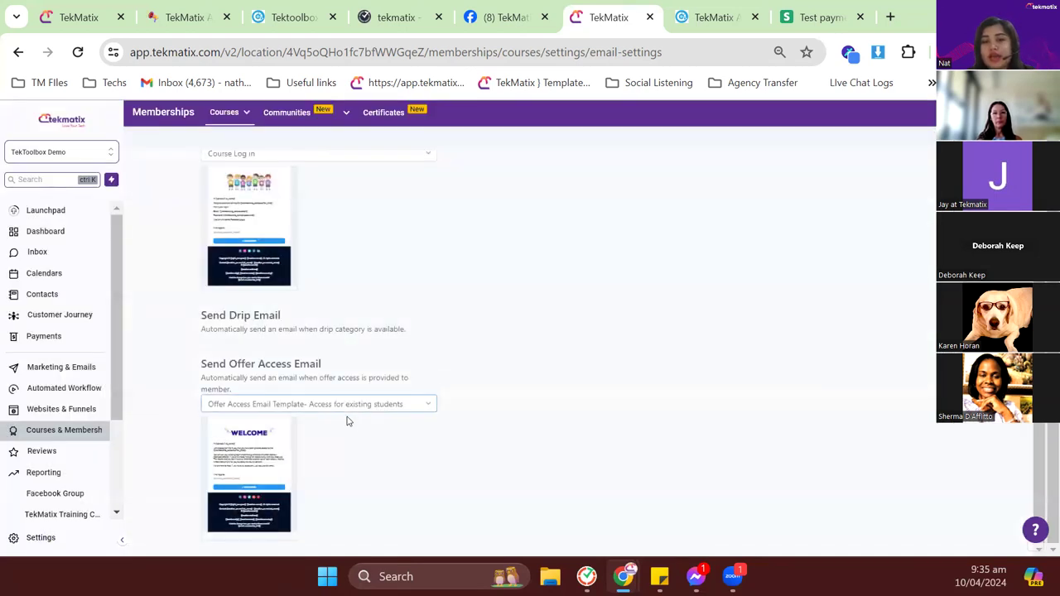
Look through the templates available for the offer access email and the welcome email, keeping the current selections
{"action": "left_click", "coordinate": [350, 405]}
{"action": "scroll", "coordinate": [367, 485], "scroll_direction": "down", "scroll_amount": 2}
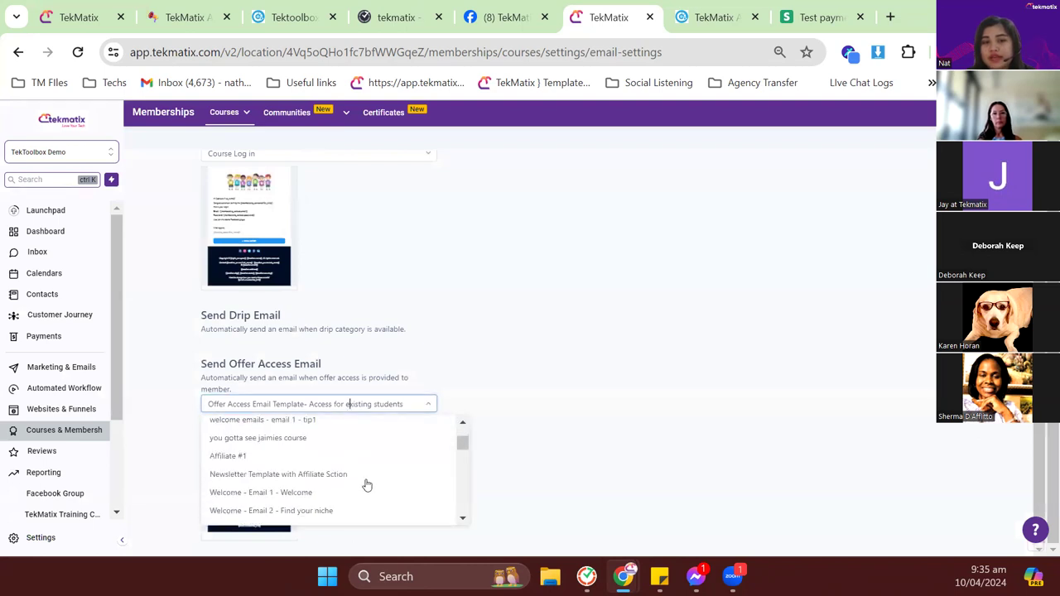
{"action": "left_click", "coordinate": [469, 351]}
{"action": "scroll", "coordinate": [420, 295], "scroll_direction": "up", "scroll_amount": 3}
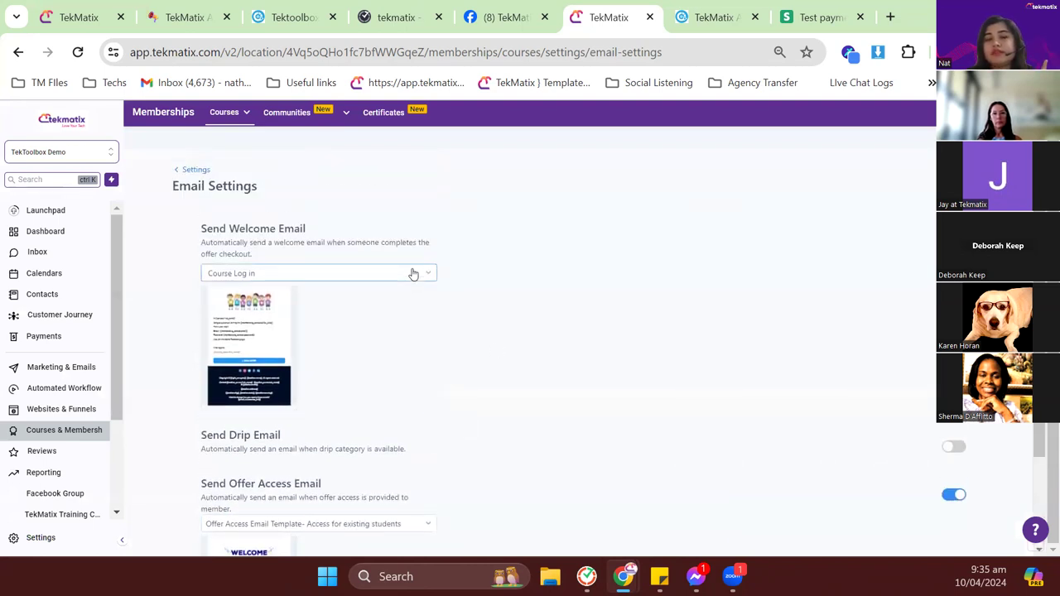
{"action": "left_click", "coordinate": [414, 275]}
{"action": "left_click", "coordinate": [739, 357]}
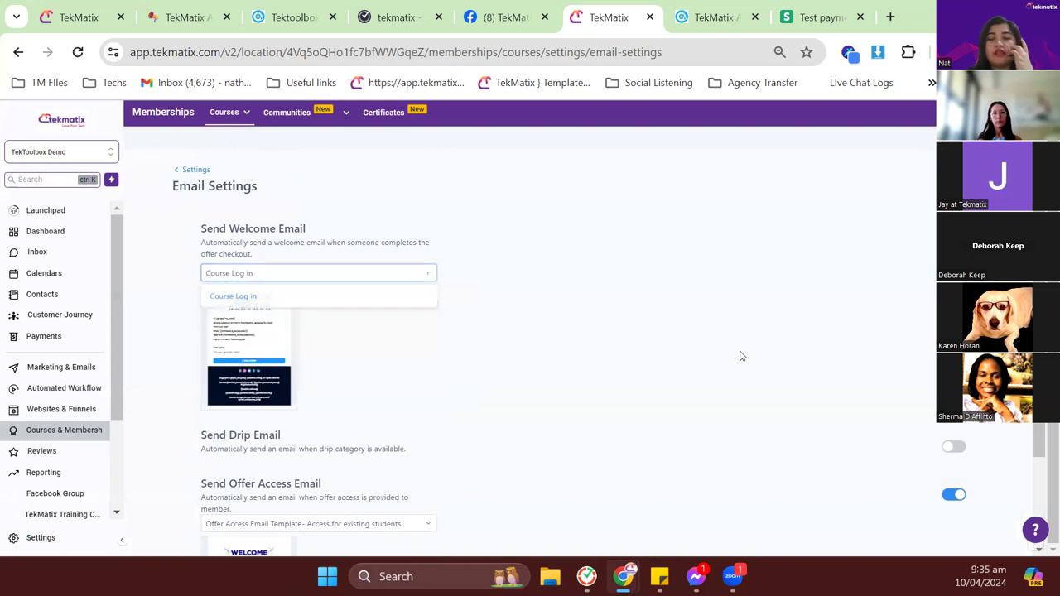
Open the Client Portal settings in the Websites & Funnels area
{"action": "left_click", "coordinate": [73, 404]}
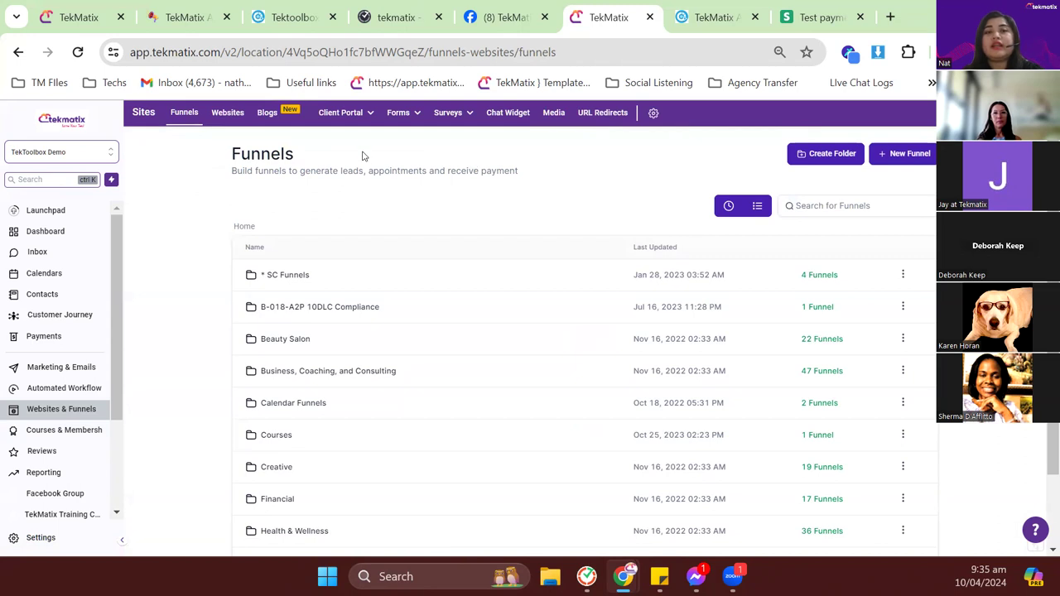
{"action": "mouse_move", "coordinate": [356, 120]}
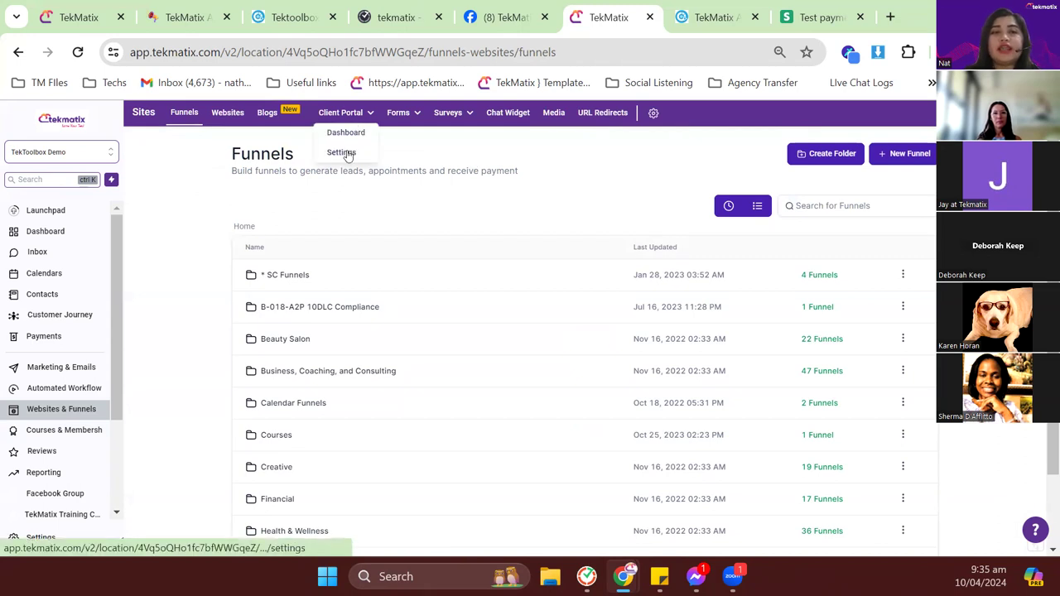
{"action": "left_click", "coordinate": [341, 153]}
Switch to the Tektoolbox Portal browser tab and examine the home page's profile, course and completion sections
{"action": "left_click_drag", "start_coordinate": [287, 12], "coordinate": [600, 10]}
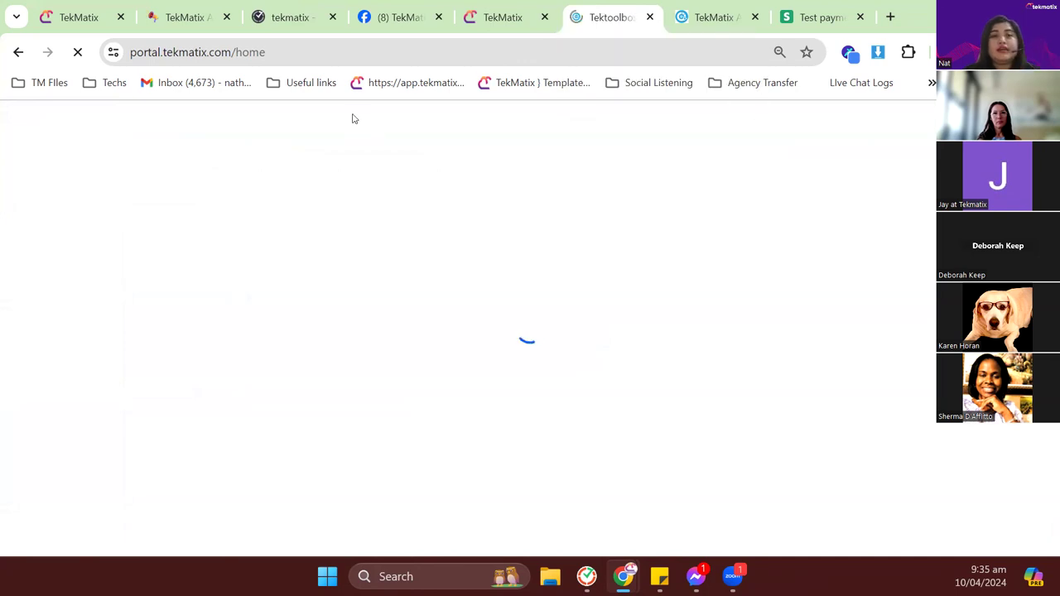
{"action": "scroll", "coordinate": [672, 277], "scroll_direction": "down", "scroll_amount": 4}
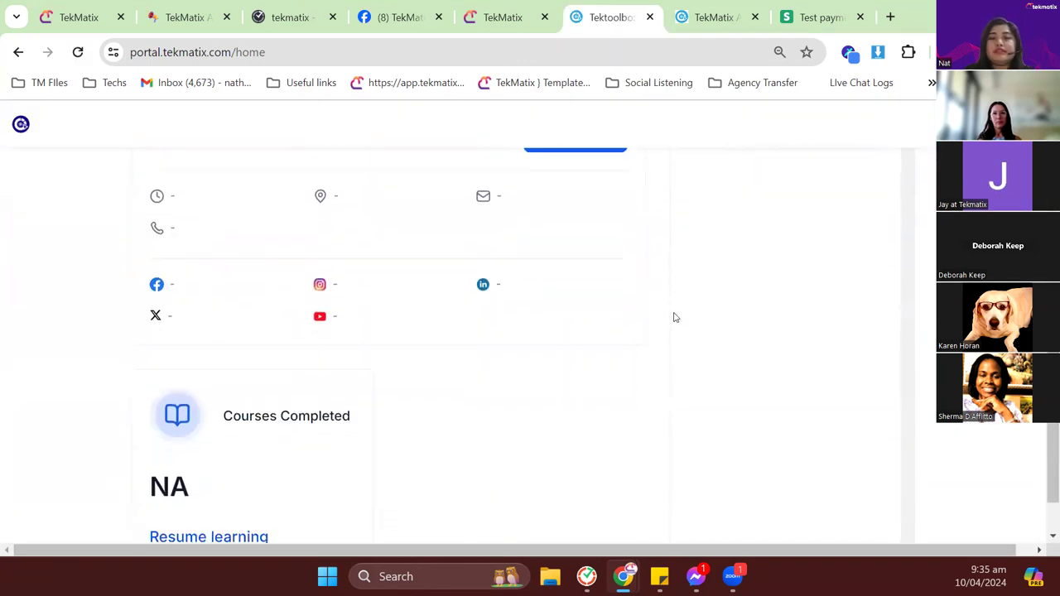
{"action": "scroll", "coordinate": [679, 331], "scroll_direction": "up", "scroll_amount": 4}
{"action": "scroll", "coordinate": [654, 325], "scroll_direction": "down", "scroll_amount": 2}
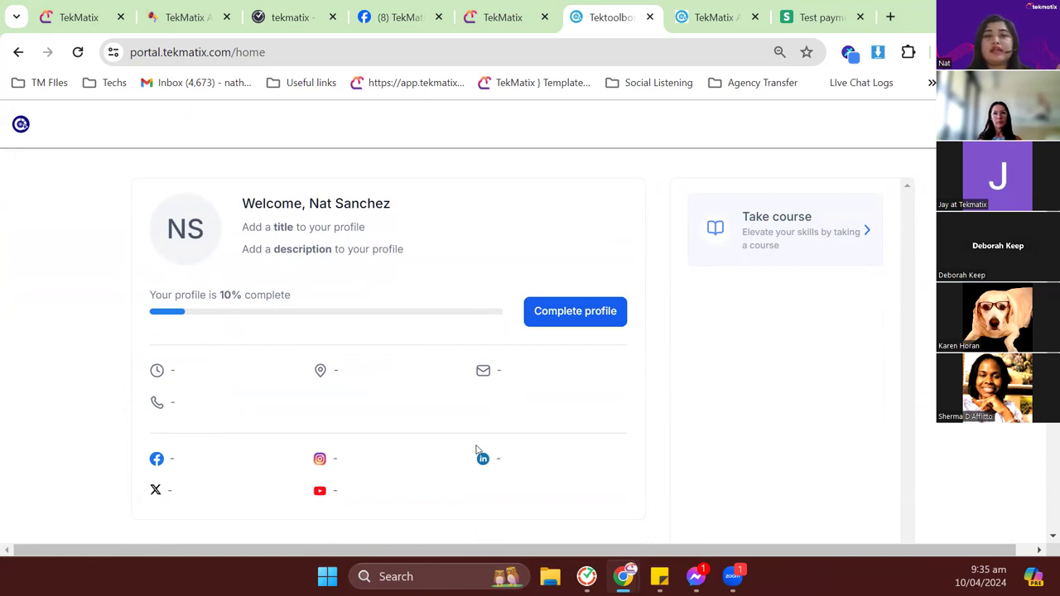
{"action": "scroll", "coordinate": [480, 451], "scroll_direction": "up", "scroll_amount": 2}
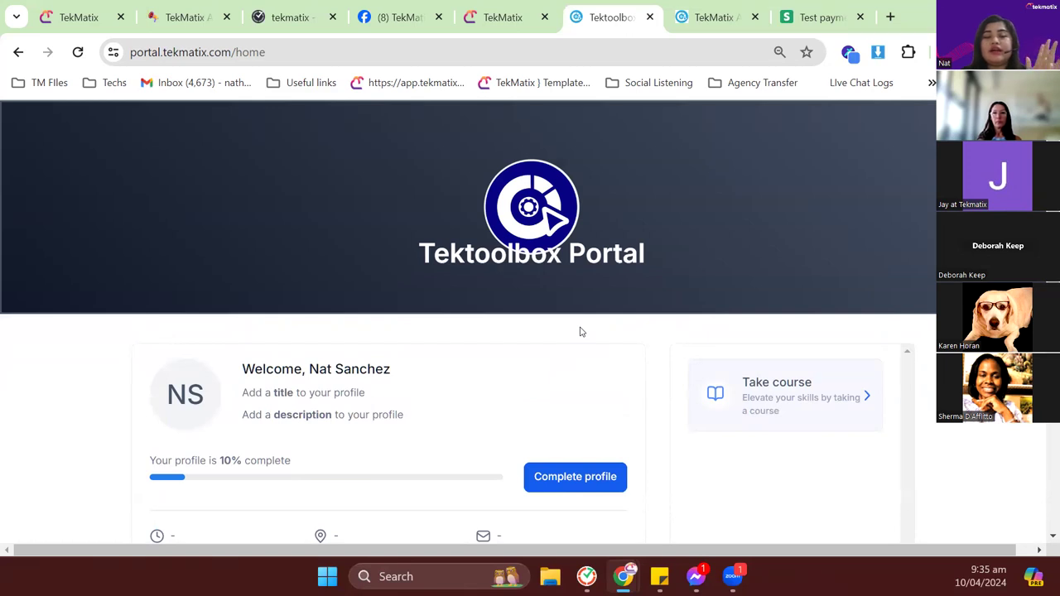
{"action": "scroll", "coordinate": [488, 312], "scroll_direction": "down", "scroll_amount": 5}
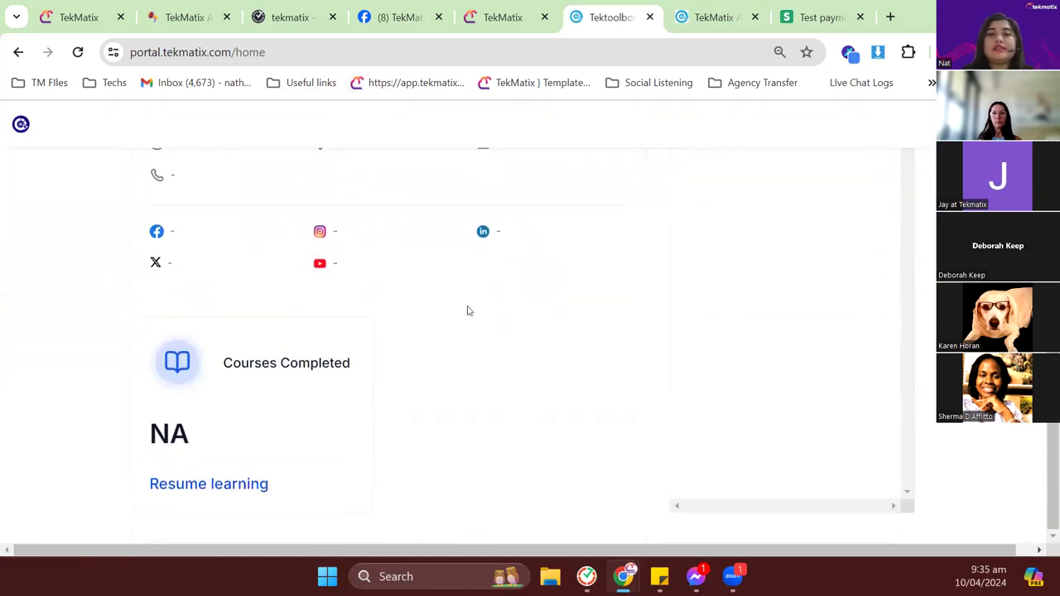
{"action": "scroll", "coordinate": [613, 388], "scroll_direction": "up", "scroll_amount": 5}
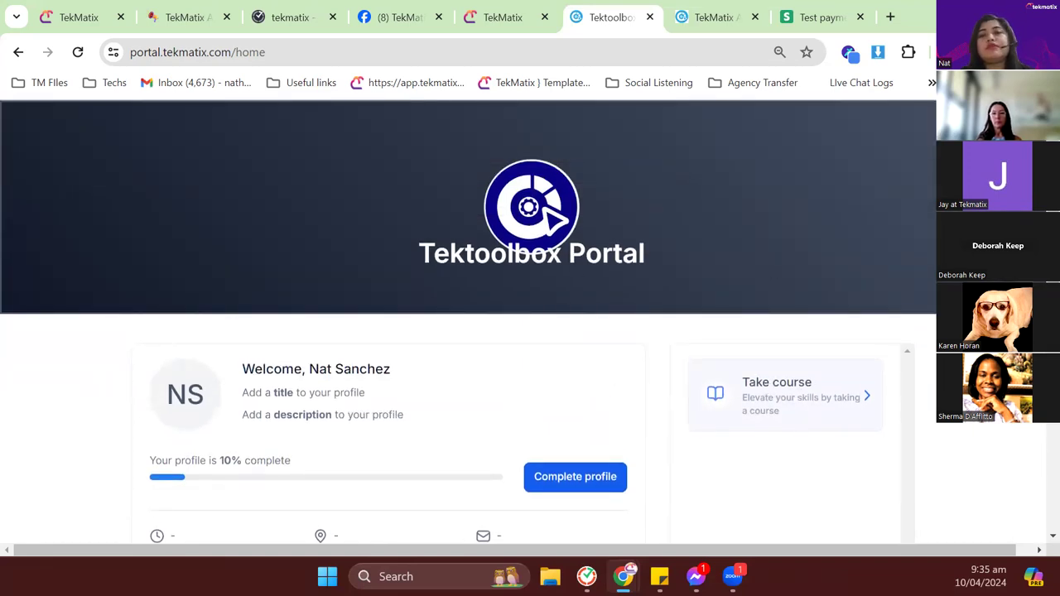
Open the portal's course library and look through all listed courses
{"action": "left_click", "coordinate": [867, 395]}
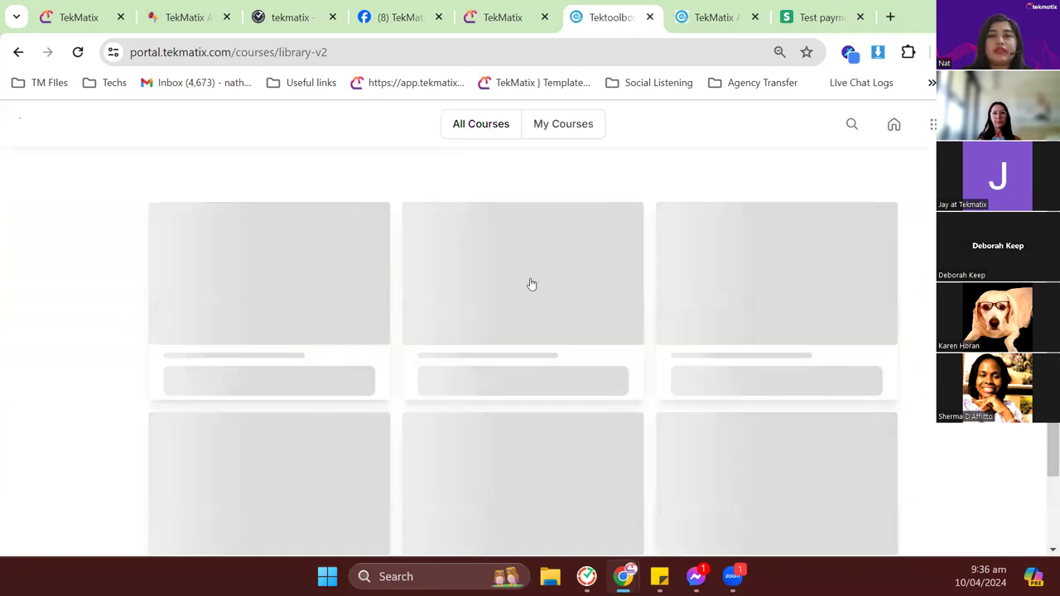
{"action": "scroll", "coordinate": [536, 282], "scroll_direction": "down", "scroll_amount": 6}
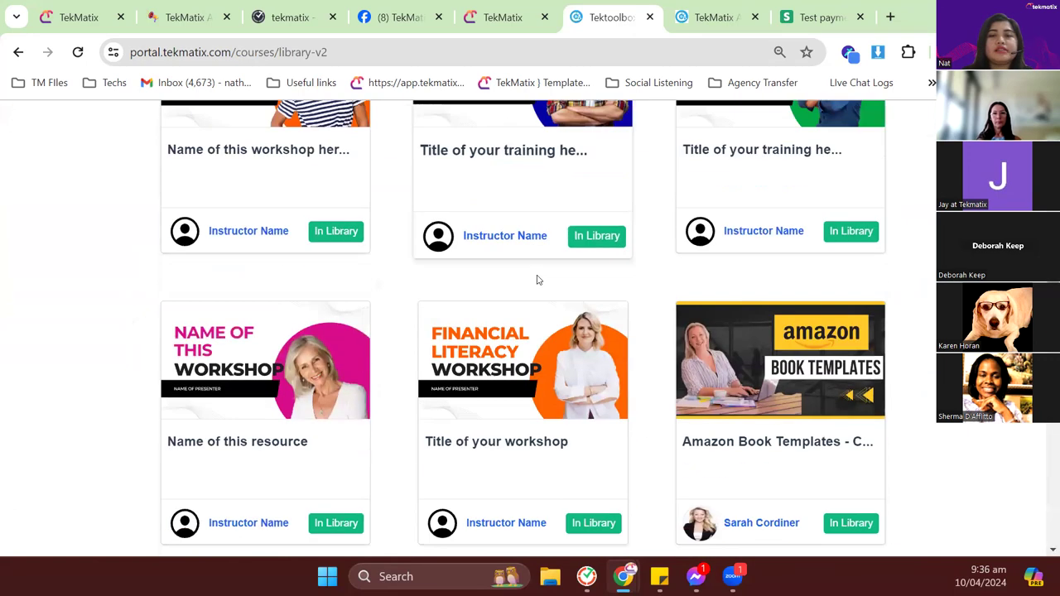
{"action": "scroll", "coordinate": [537, 281], "scroll_direction": "up", "scroll_amount": 6}
{"action": "left_click", "coordinate": [207, 55]}
{"action": "left_click", "coordinate": [247, 53]}
{"action": "left_click_drag", "start_coordinate": [268, 54], "coordinate": [115, 48]}
{"action": "key", "text": "ctrl+c"}
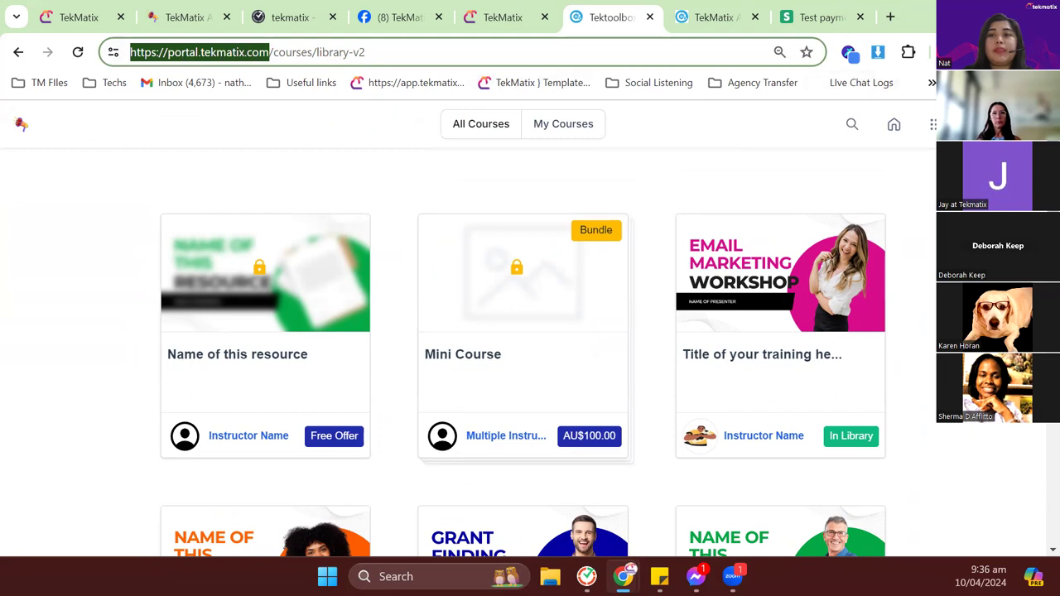
{"action": "left_click", "coordinate": [1041, 51]}
{"action": "left_click", "coordinate": [901, 172]}
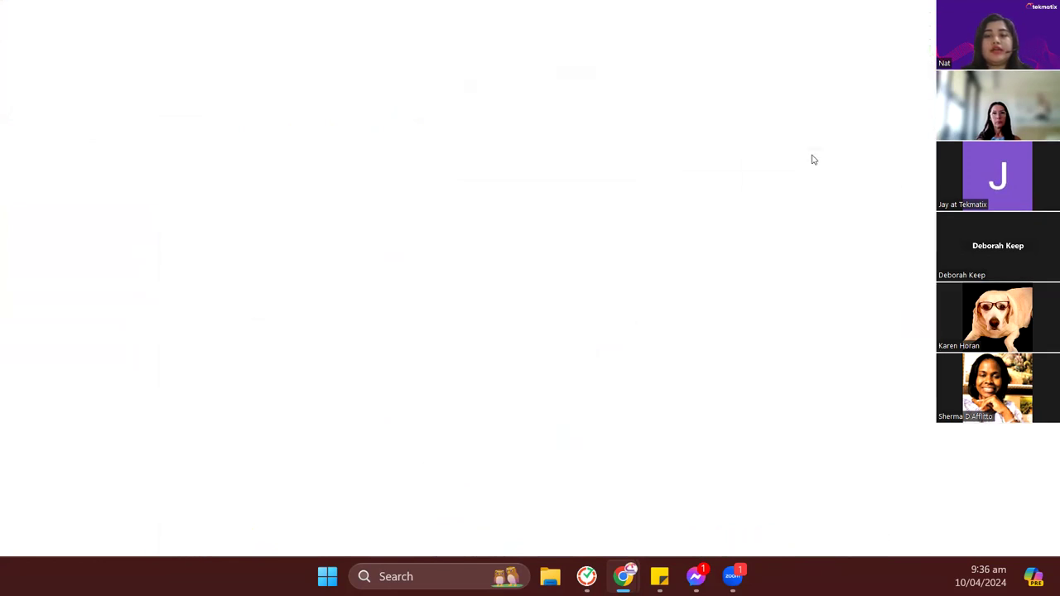
{"action": "key", "text": "ctrl+v"}
{"action": "key", "text": "Return"}
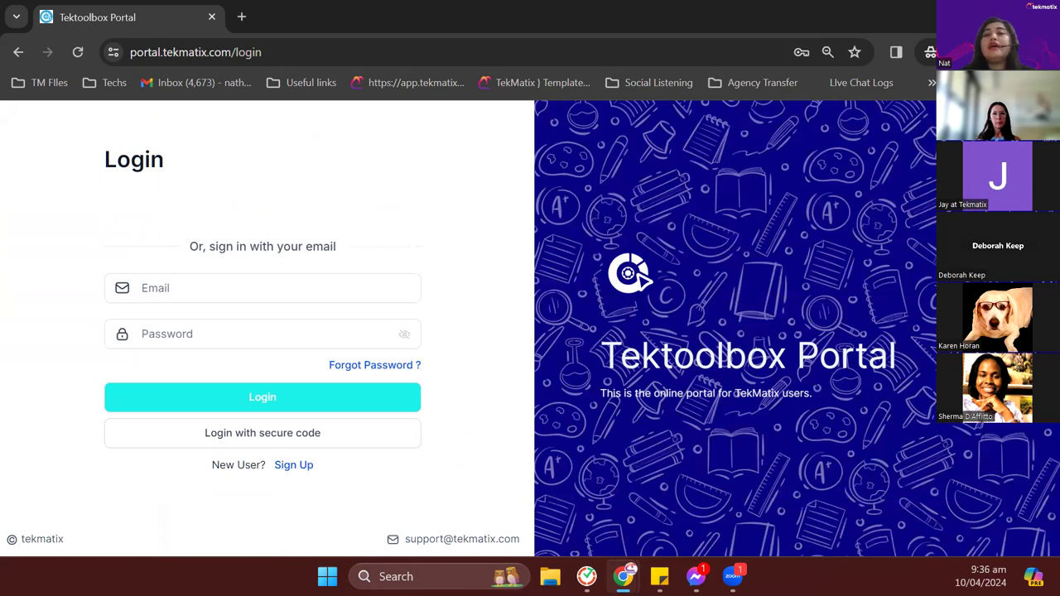
Return to the Client Portal Settings in the main browser window and open Domain Setup
{"action": "key", "text": "alt+Tab"}
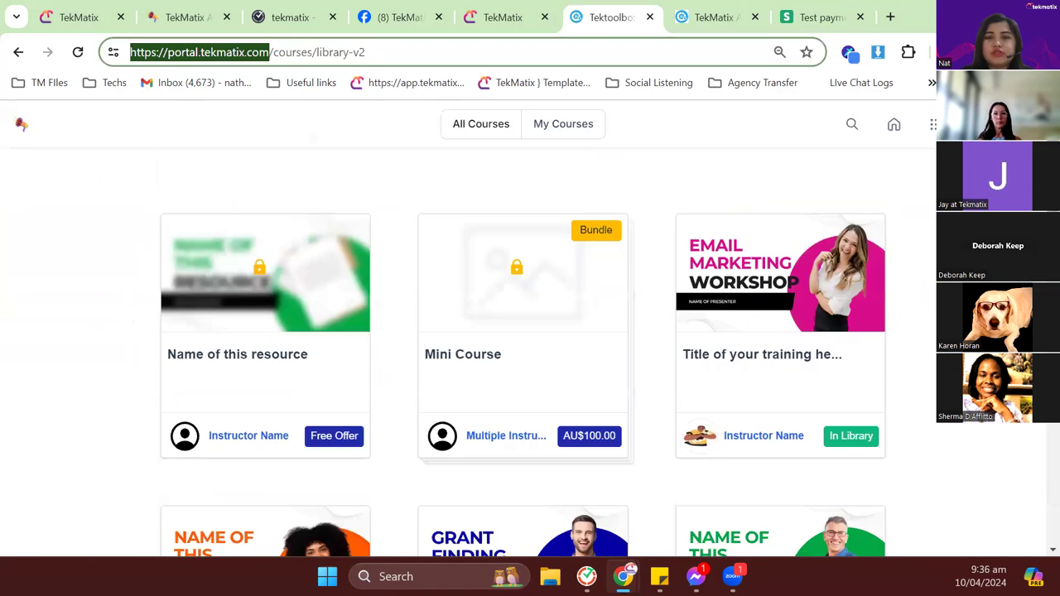
{"action": "left_click", "coordinate": [497, 17]}
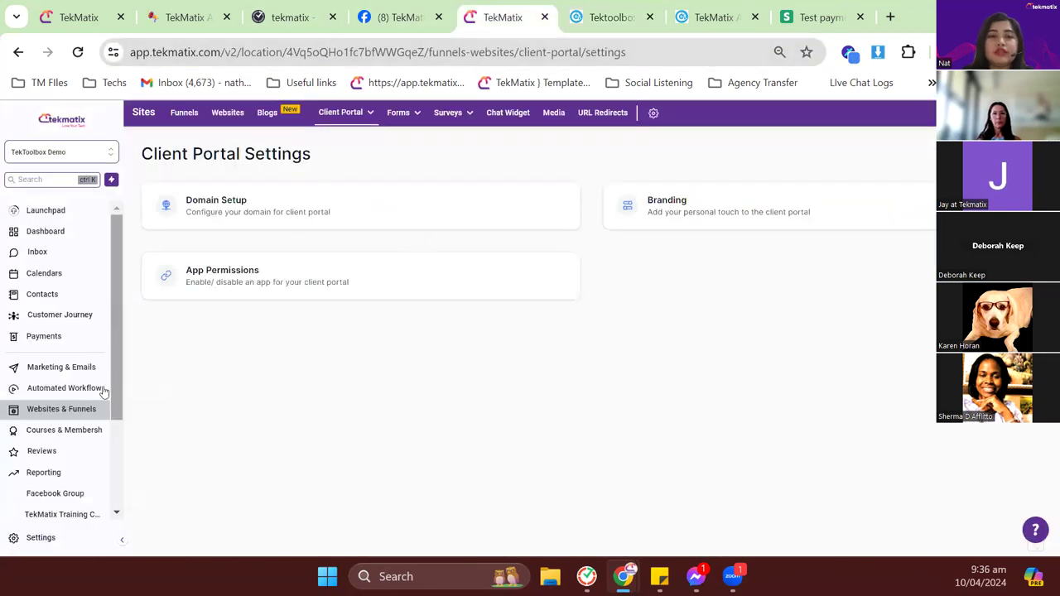
{"action": "mouse_move", "coordinate": [347, 116]}
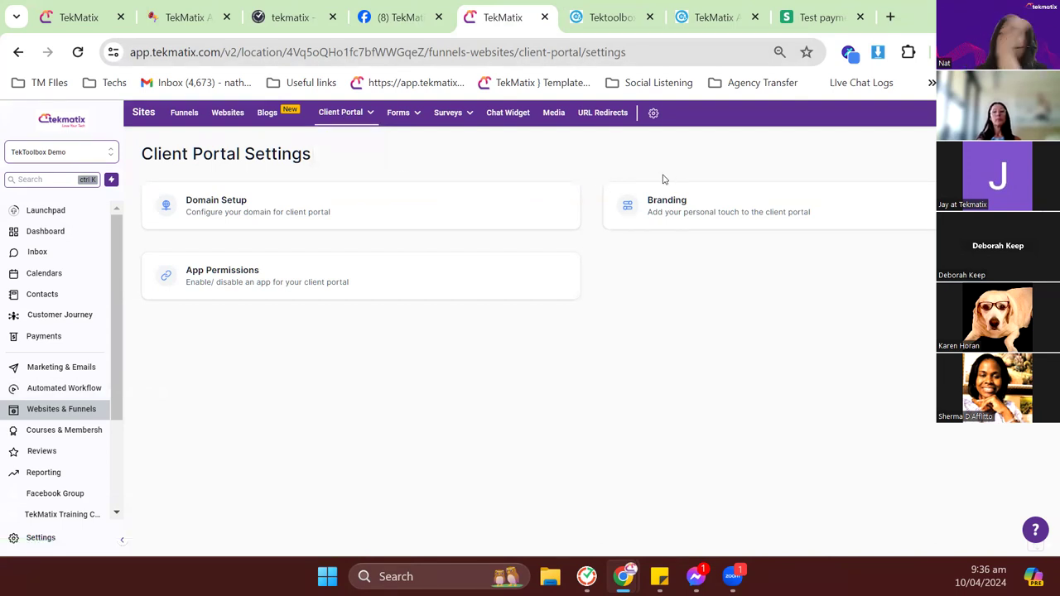
{"action": "left_click", "coordinate": [233, 207]}
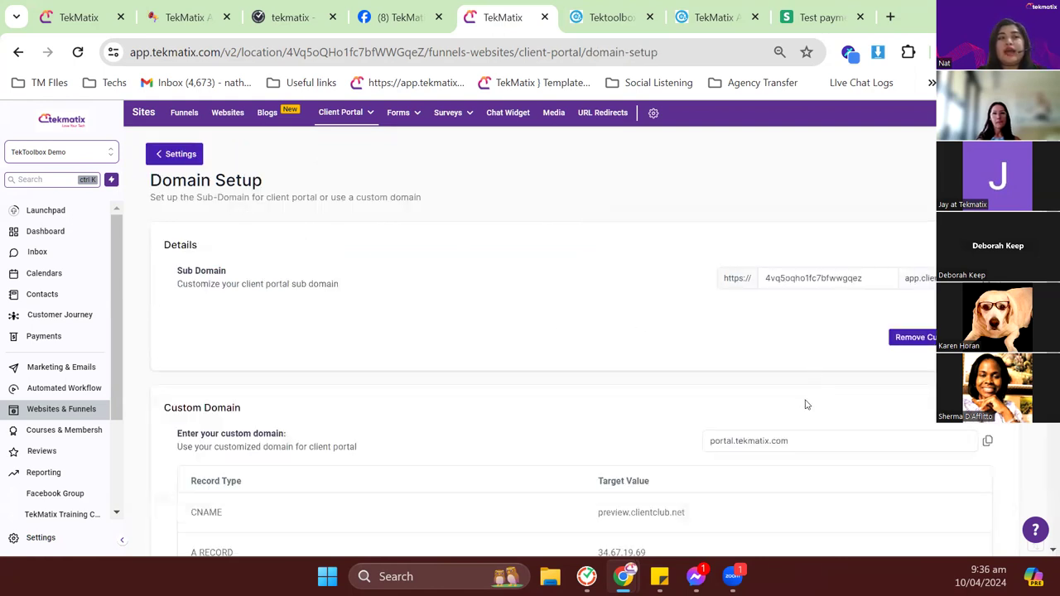
Check the custom domain entered for the client portal
{"action": "left_click", "coordinate": [820, 439]}
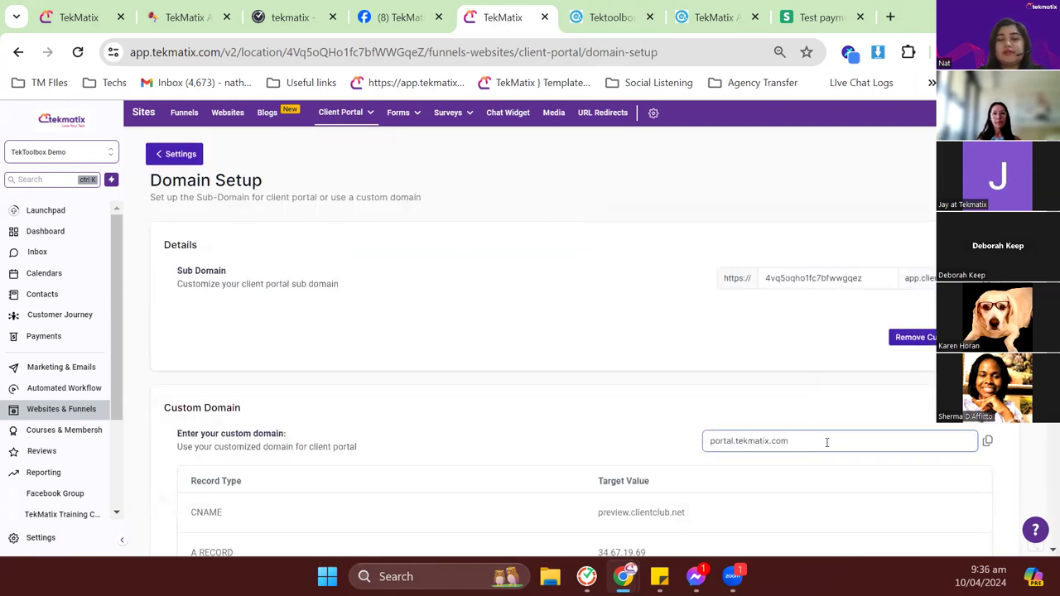
{"action": "left_click_drag", "start_coordinate": [827, 445], "coordinate": [703, 440]}
{"action": "left_click", "coordinate": [638, 417]}
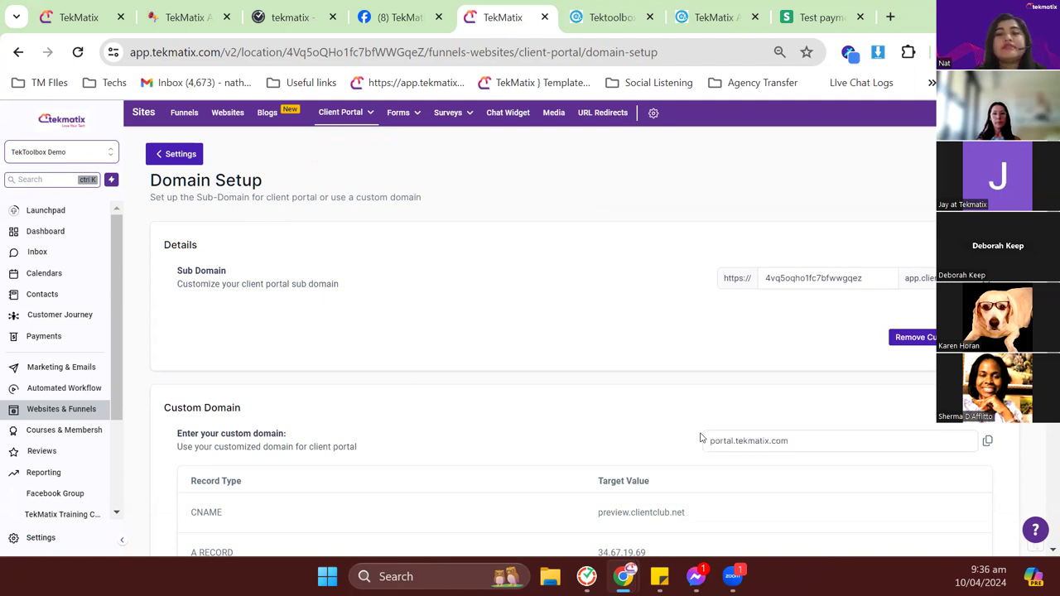
{"action": "left_click_drag", "start_coordinate": [804, 445], "coordinate": [669, 433]}
{"action": "left_click", "coordinate": [460, 395]}
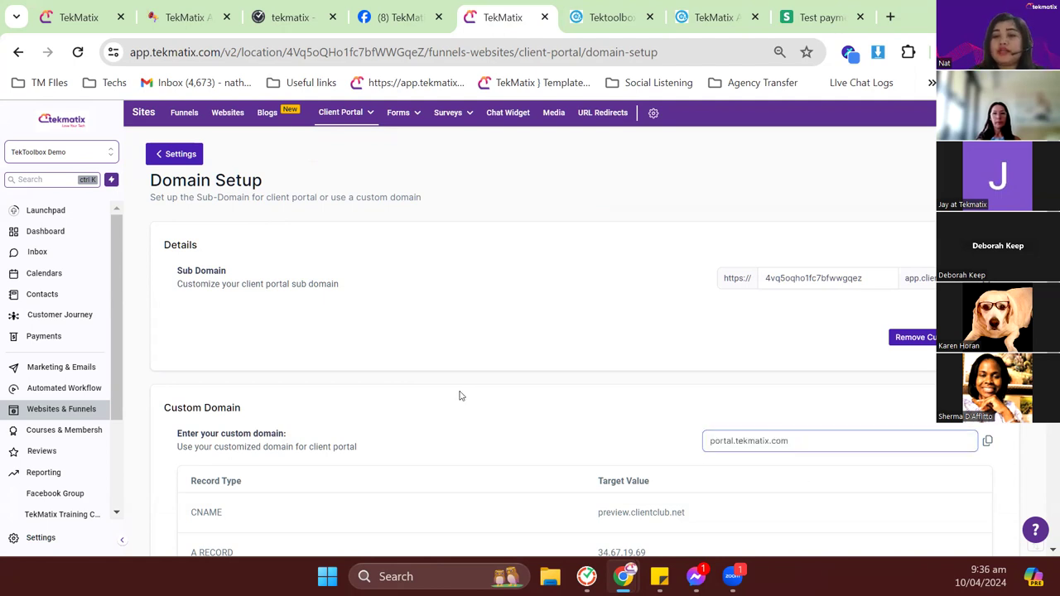
Examine the CNAME and A record target values listed for the portal's custom domain
{"action": "scroll", "coordinate": [461, 396], "scroll_direction": "down", "scroll_amount": 1}
{"action": "scroll", "coordinate": [461, 396], "scroll_direction": "down", "scroll_amount": 2}
{"action": "left_click_drag", "start_coordinate": [712, 348], "coordinate": [570, 354]}
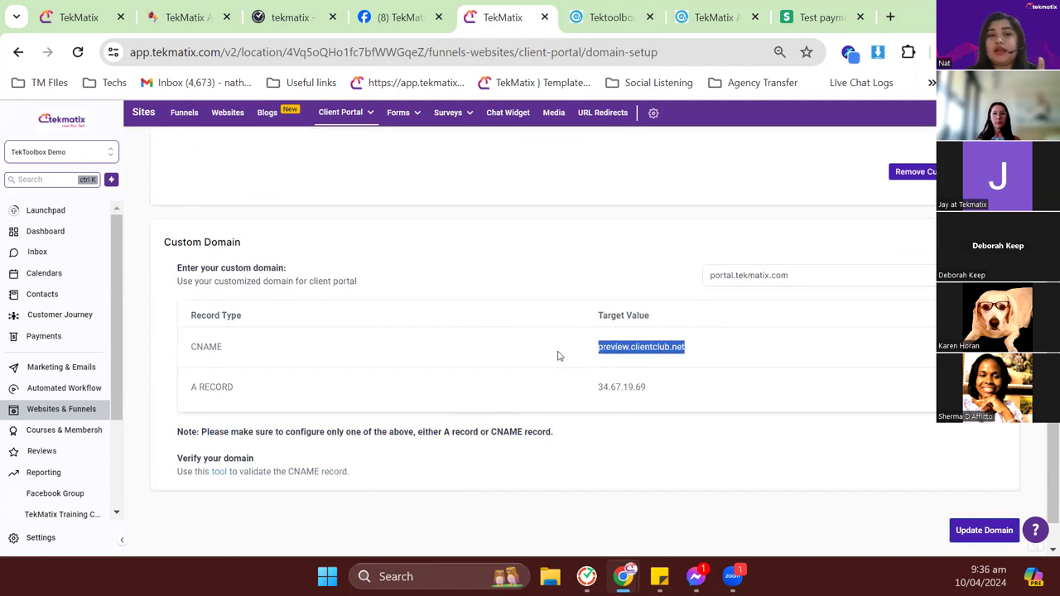
{"action": "left_click", "coordinate": [613, 361]}
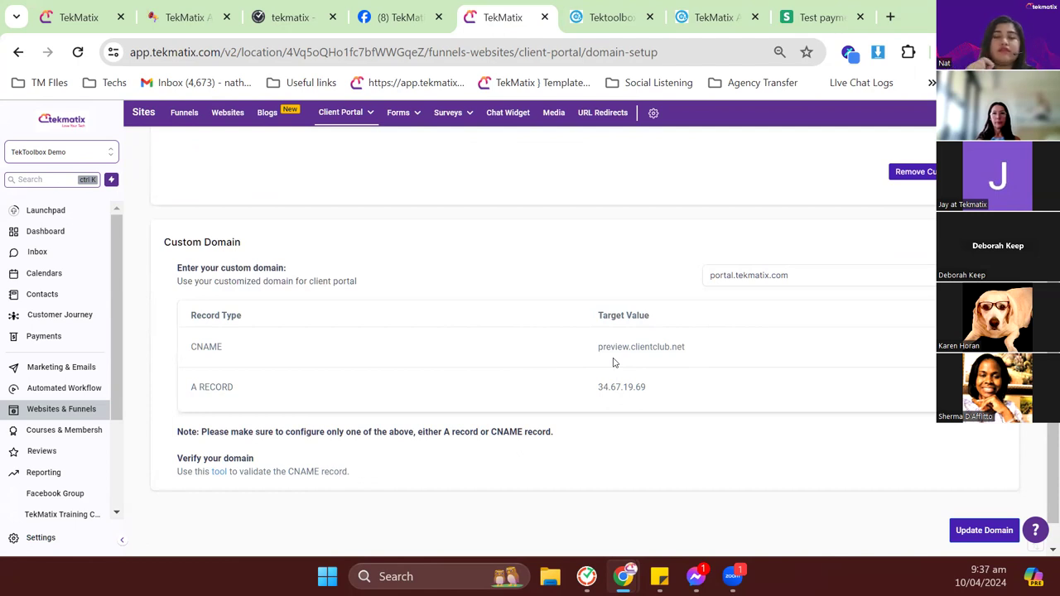
{"action": "left_click_drag", "start_coordinate": [650, 387], "coordinate": [597, 381]}
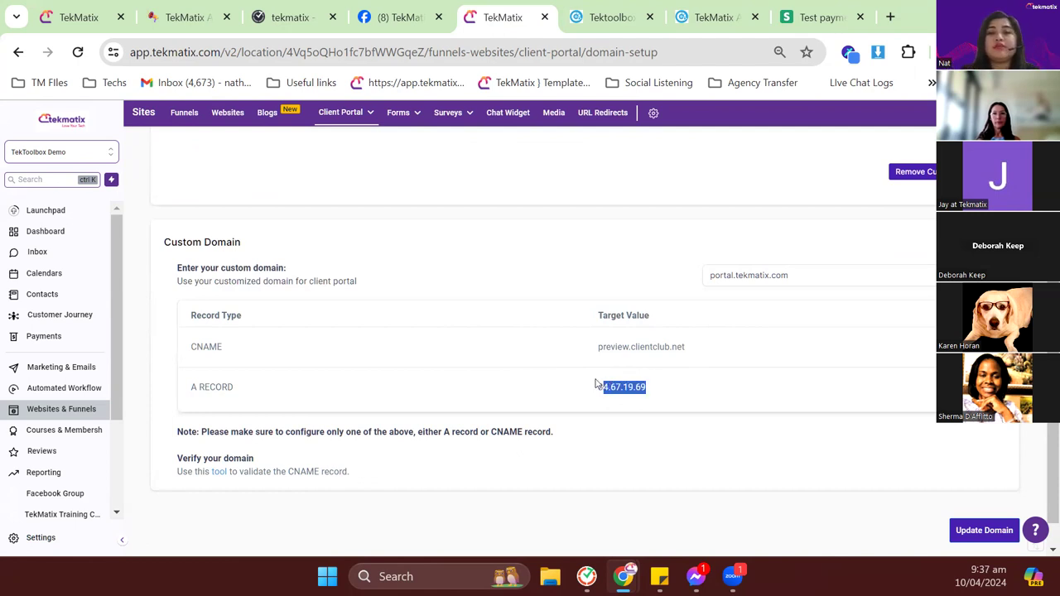
Compare the A record IP address with the CNAME target value in the custom domain's record table
{"action": "left_click", "coordinate": [536, 395]}
{"action": "double_click", "coordinate": [624, 389]}
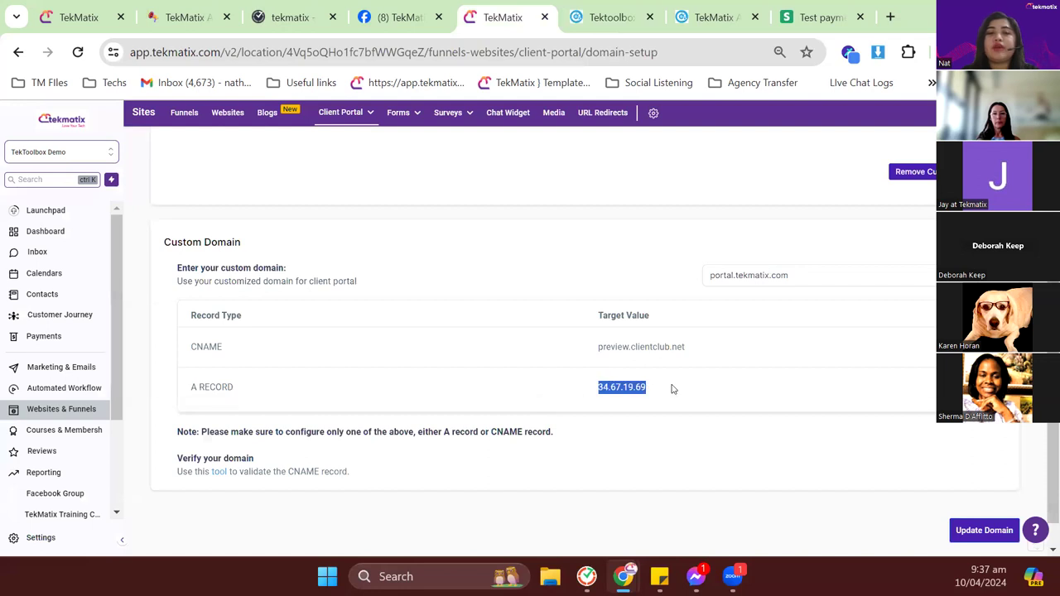
{"action": "scroll", "coordinate": [673, 388], "scroll_direction": "up", "scroll_amount": 1}
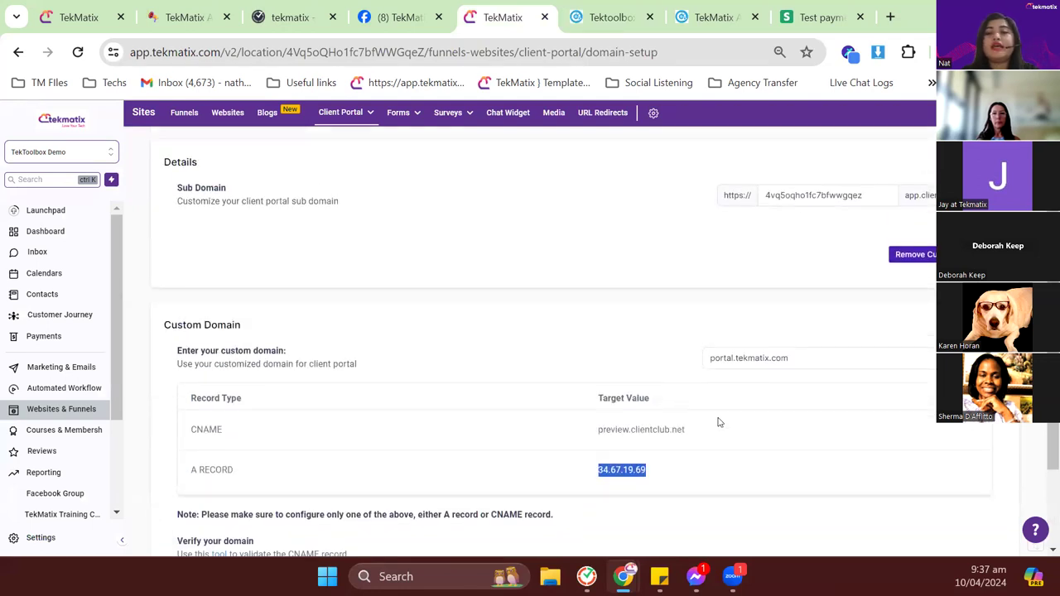
{"action": "left_click_drag", "start_coordinate": [702, 426], "coordinate": [589, 427]}
{"action": "left_click_drag", "start_coordinate": [714, 430], "coordinate": [578, 436]}
Copy the custom domain portal.tekmatix.com and open it in a new browser tab
{"action": "left_click_drag", "start_coordinate": [795, 358], "coordinate": [688, 367]}
{"action": "key", "text": "ctrl+c"}
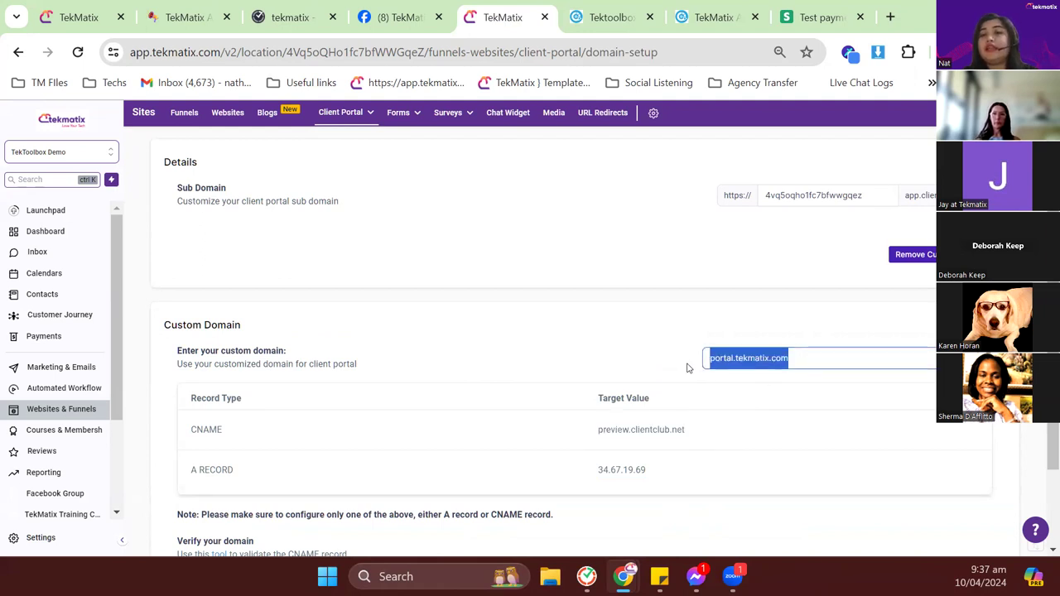
{"action": "left_click", "coordinate": [890, 17]}
{"action": "key", "text": "ctrl+v"}
{"action": "key", "text": "Return"}
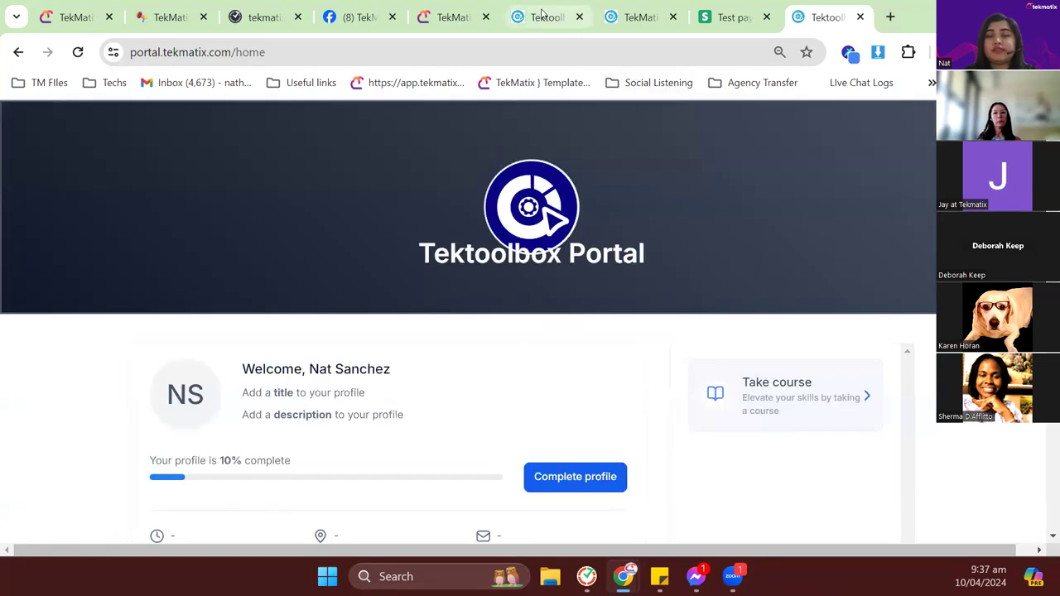
Go back from Domain Setup to the Client Portal Settings and open Branding to check the Portal Name setting
{"action": "left_click", "coordinate": [452, 18]}
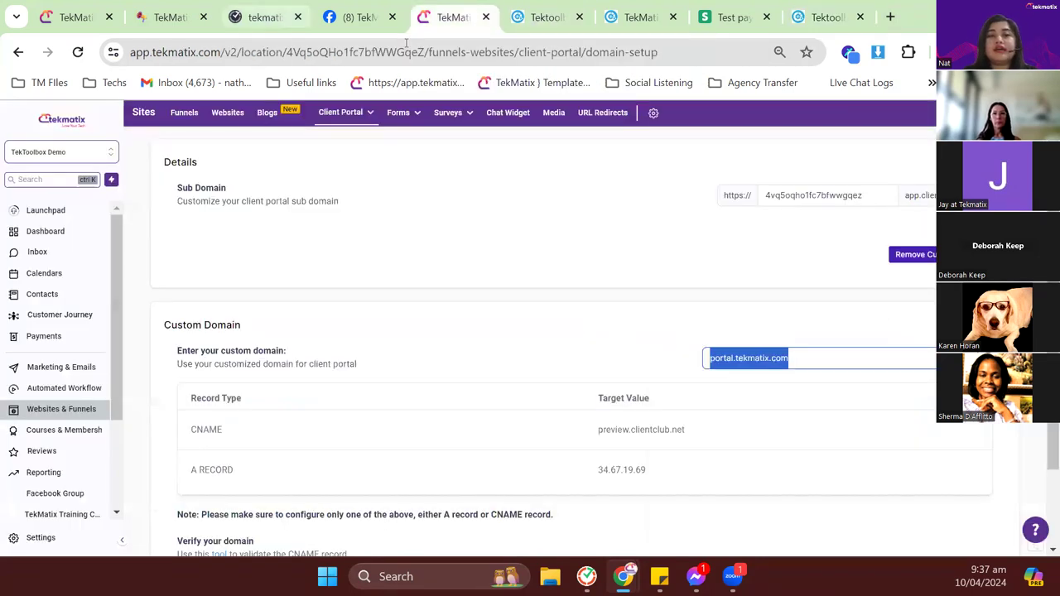
{"action": "left_click", "coordinate": [182, 151]}
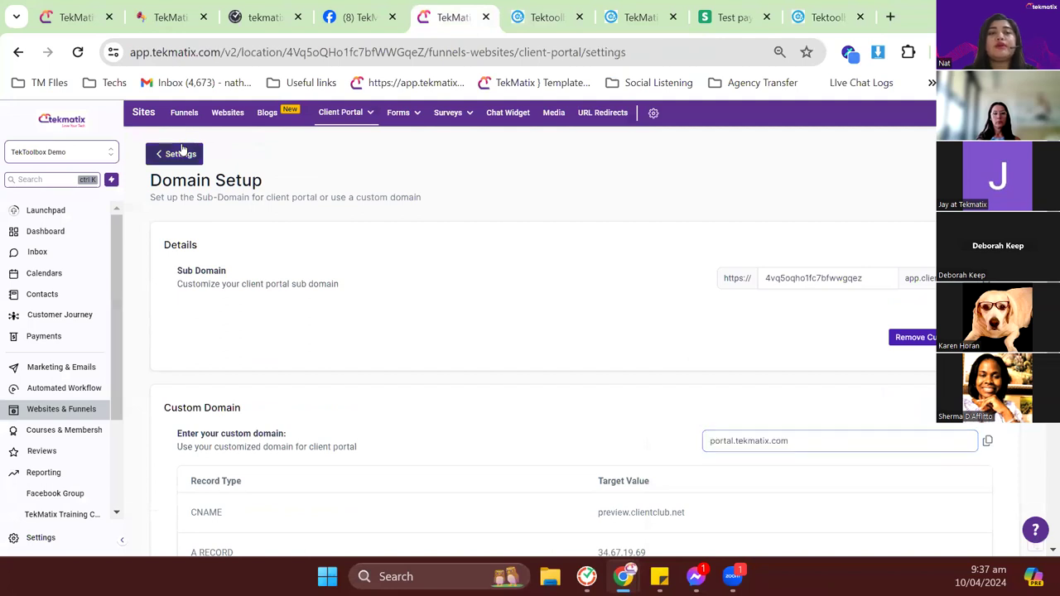
{"action": "left_click", "coordinate": [698, 220]}
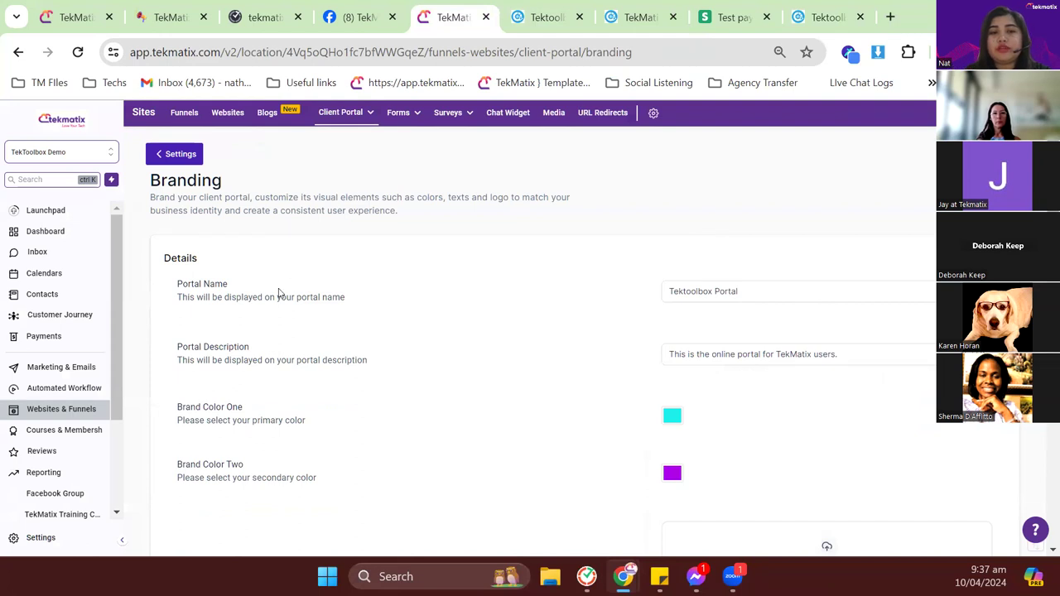
{"action": "scroll", "coordinate": [279, 296], "scroll_direction": "down", "scroll_amount": 1}
{"action": "left_click_drag", "start_coordinate": [179, 201], "coordinate": [277, 204]}
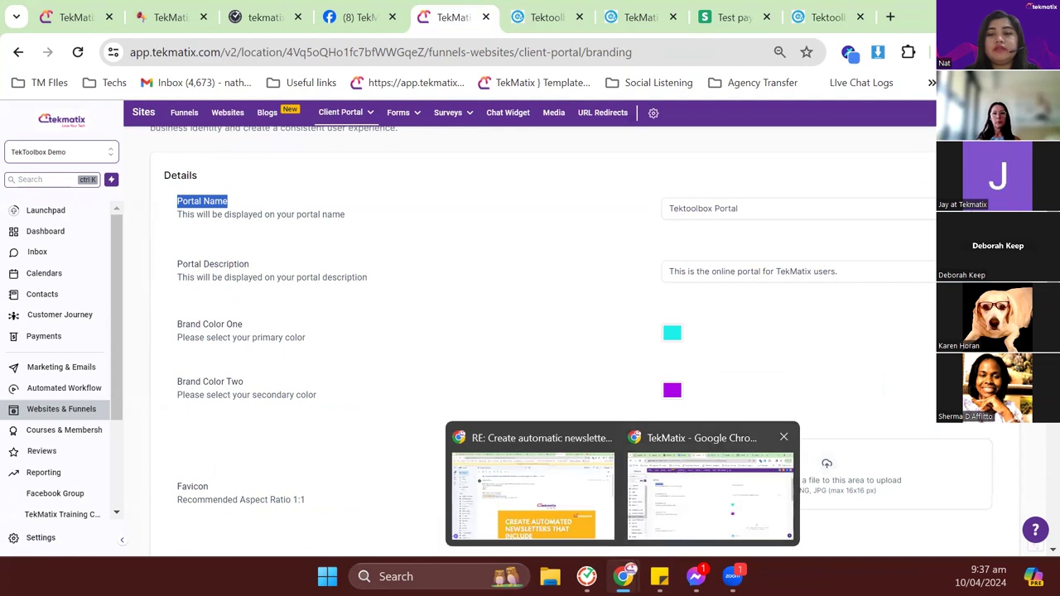
Open the copied portal address in a new incognito window and check the portal description on its login page
{"action": "left_click", "coordinate": [1045, 51]}
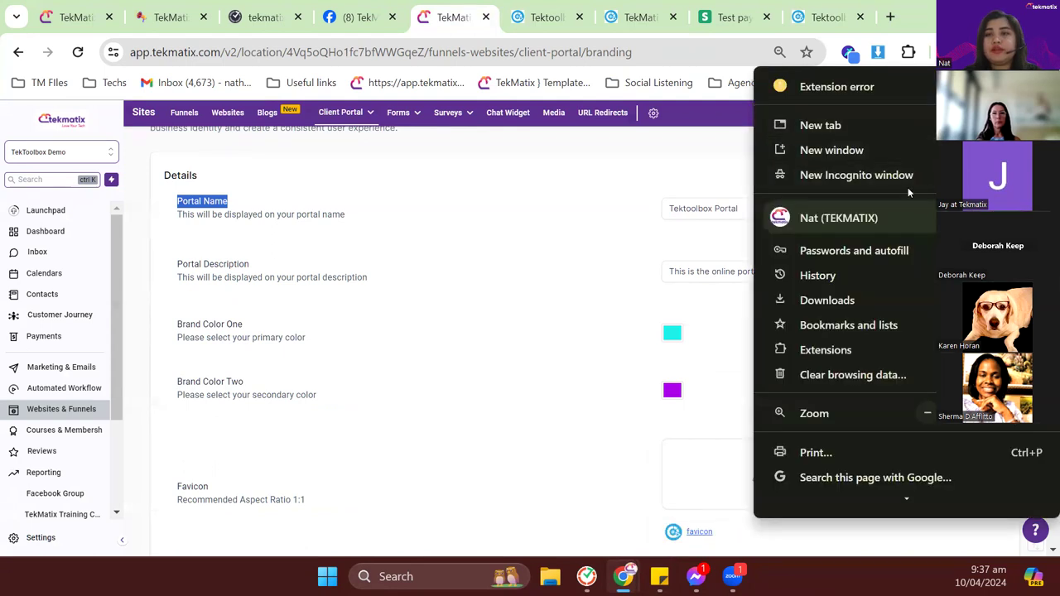
{"action": "left_click", "coordinate": [906, 177]}
{"action": "key", "text": "ctrl+v"}
{"action": "key", "text": "Return"}
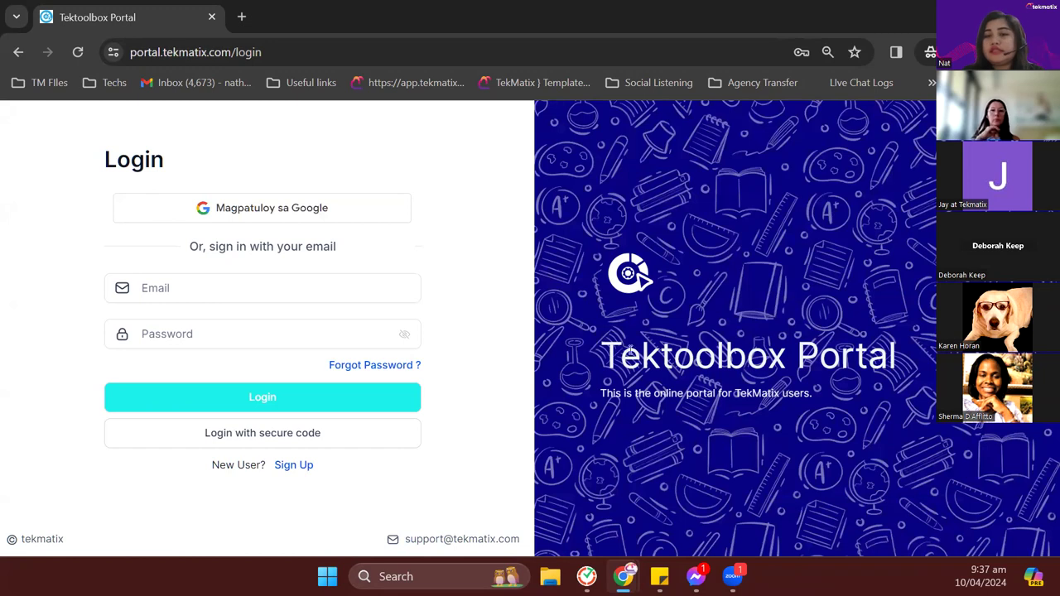
{"action": "left_click_drag", "start_coordinate": [813, 395], "coordinate": [599, 395]}
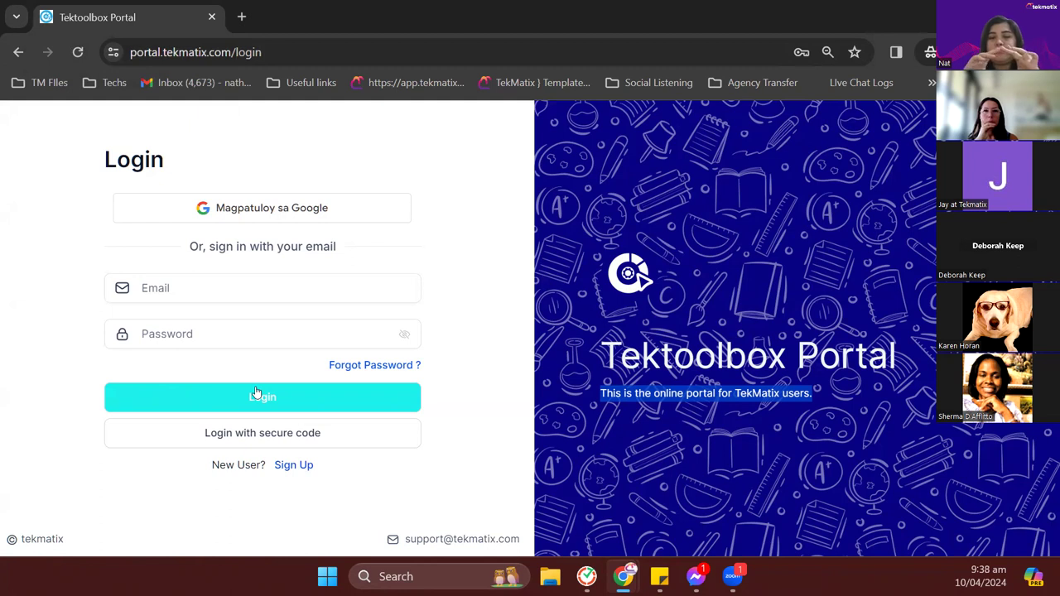
{"action": "left_click", "coordinate": [623, 199]}
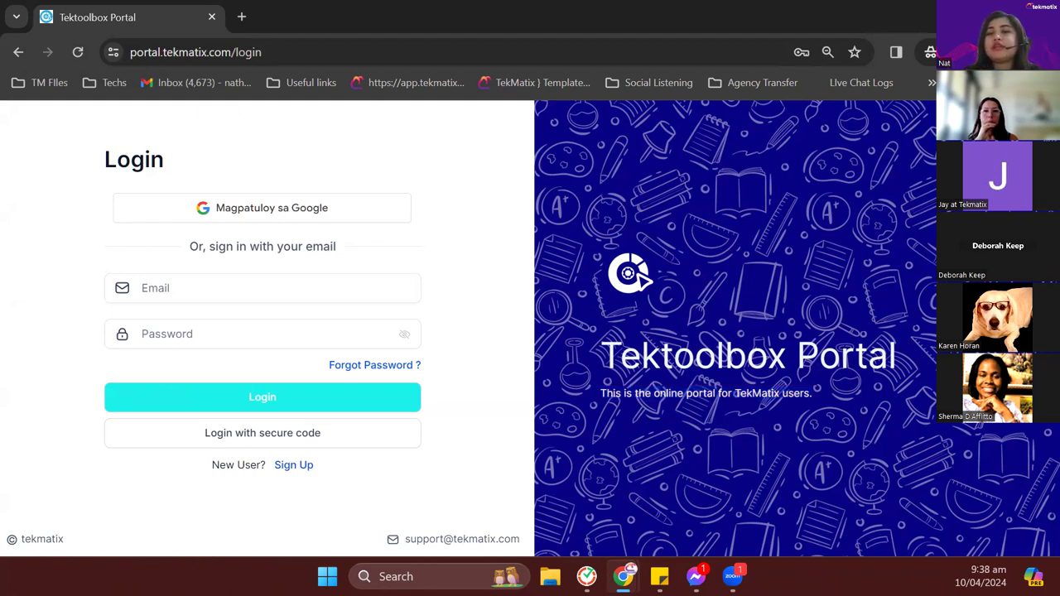
Return to the Branding page in the main browser window and review the portal image, banner, logo and support email settings
{"action": "key", "text": "alt+Tab"}
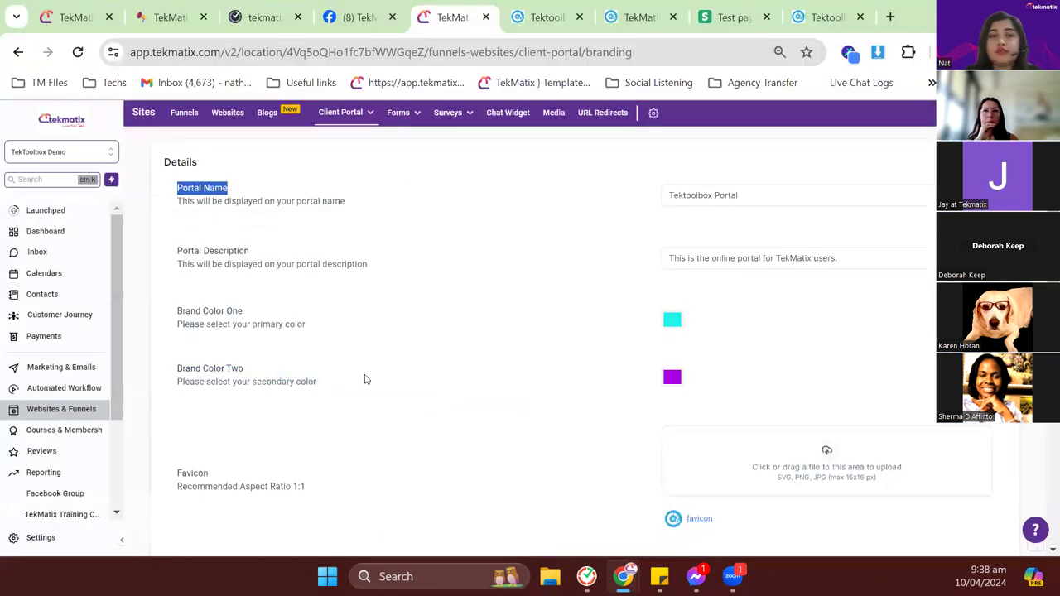
{"action": "scroll", "coordinate": [317, 374], "scroll_direction": "down", "scroll_amount": 3}
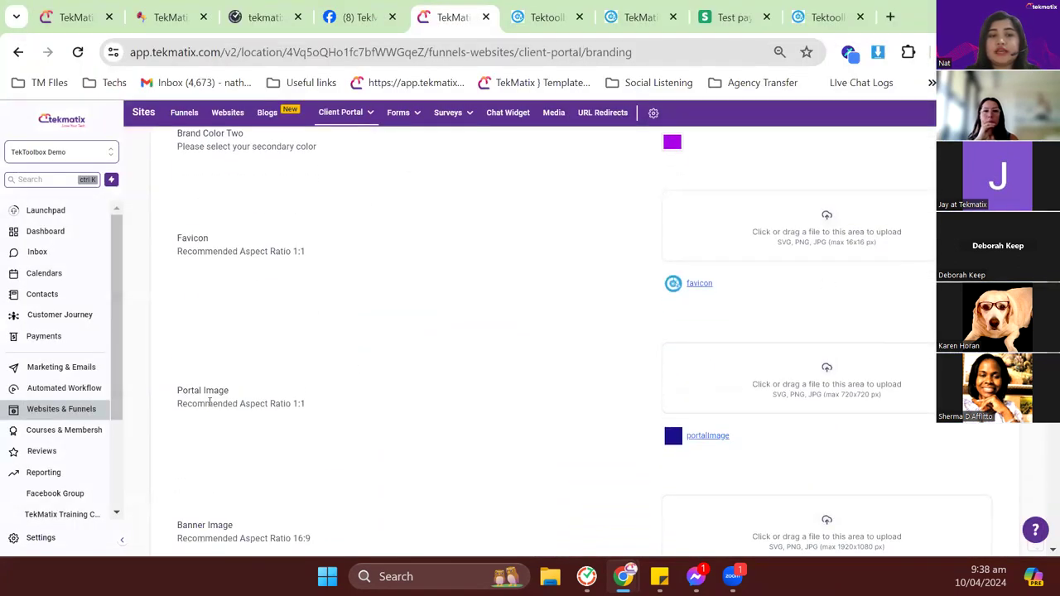
{"action": "left_click_drag", "start_coordinate": [168, 390], "coordinate": [309, 407]}
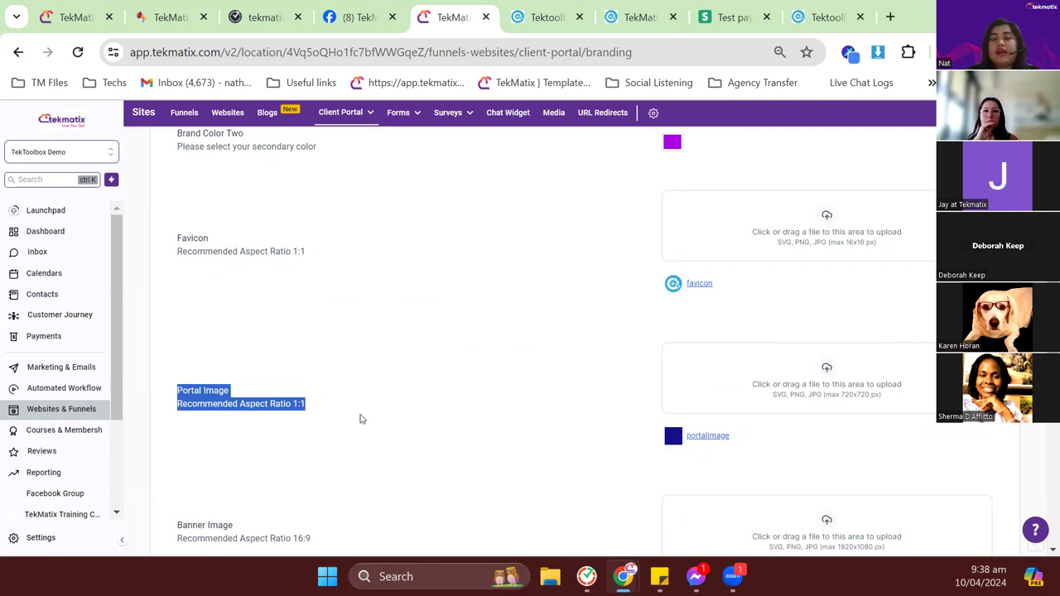
{"action": "scroll", "coordinate": [365, 427], "scroll_direction": "down", "scroll_amount": 4}
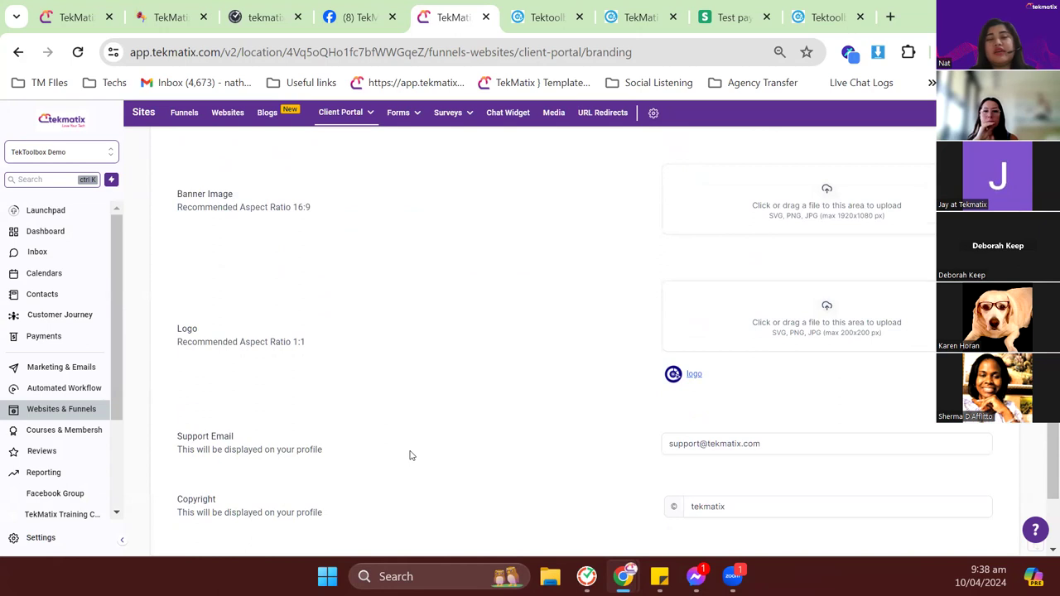
{"action": "scroll", "coordinate": [409, 455], "scroll_direction": "up", "scroll_amount": 3}
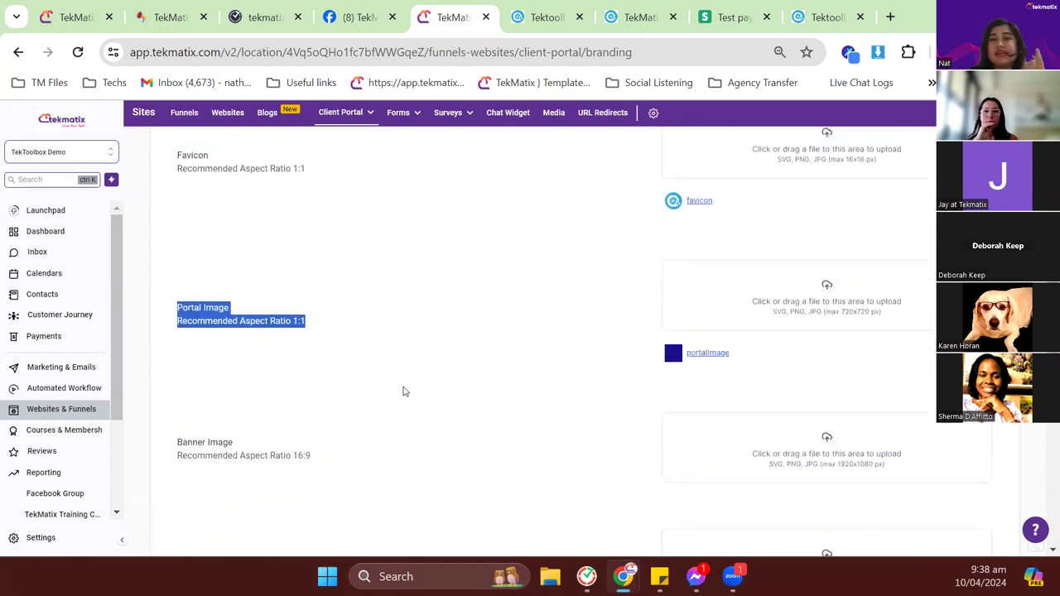
Open the Email Settings for courses under Courses & Memberships and check the welcome email template
{"action": "mouse_move", "coordinate": [345, 116]}
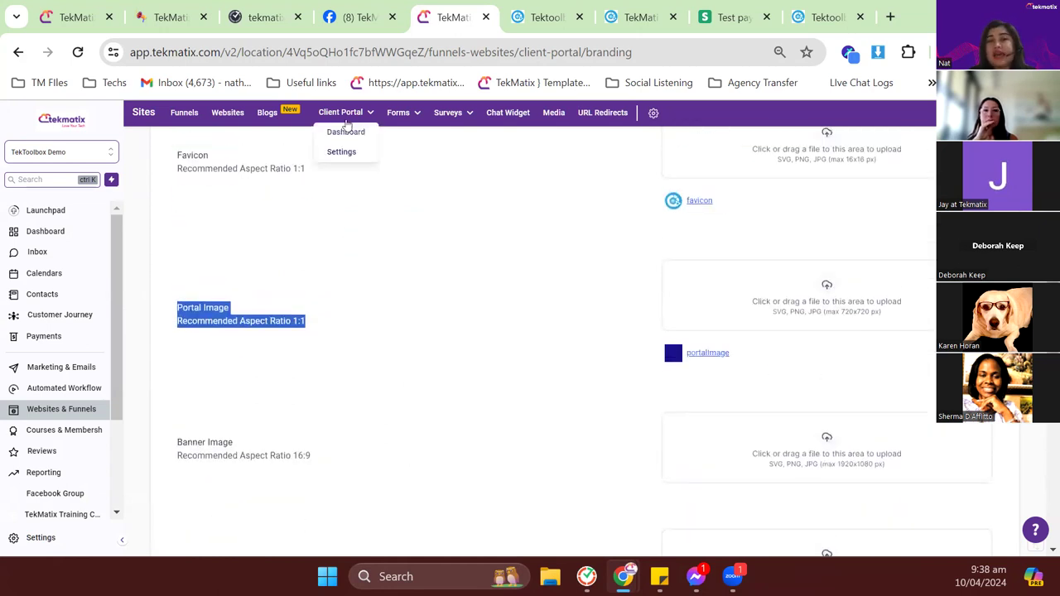
{"action": "left_click", "coordinate": [350, 153]}
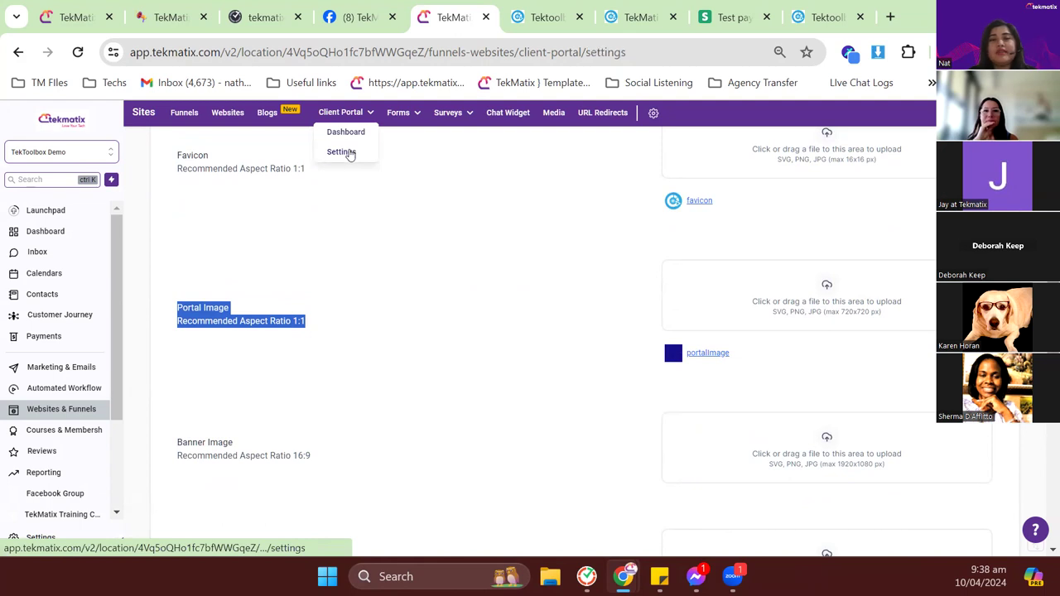
{"action": "left_click", "coordinate": [47, 437]}
{"action": "mouse_move", "coordinate": [237, 119]}
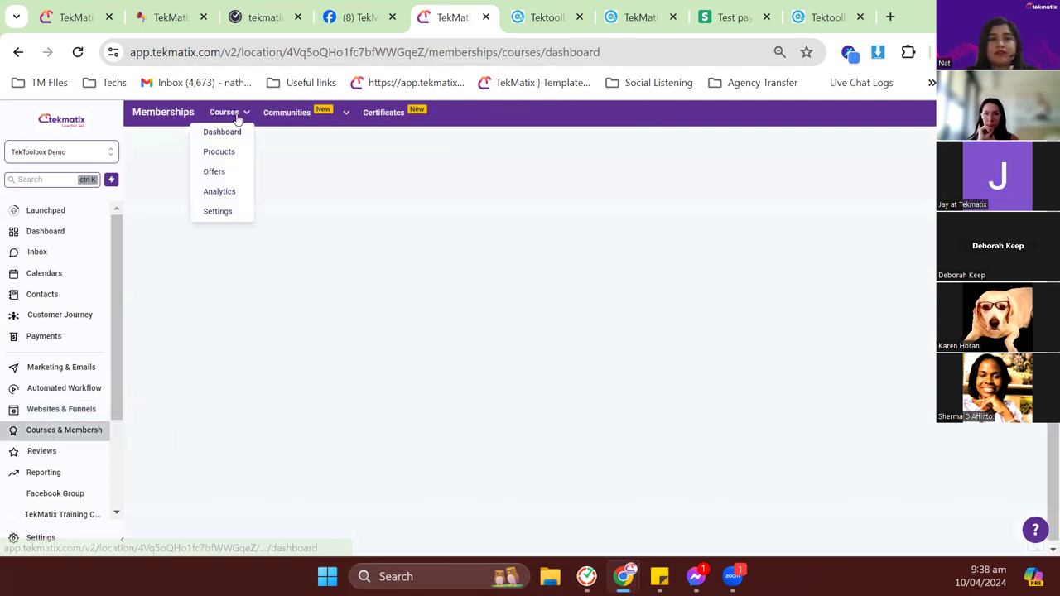
{"action": "left_click", "coordinate": [218, 212]}
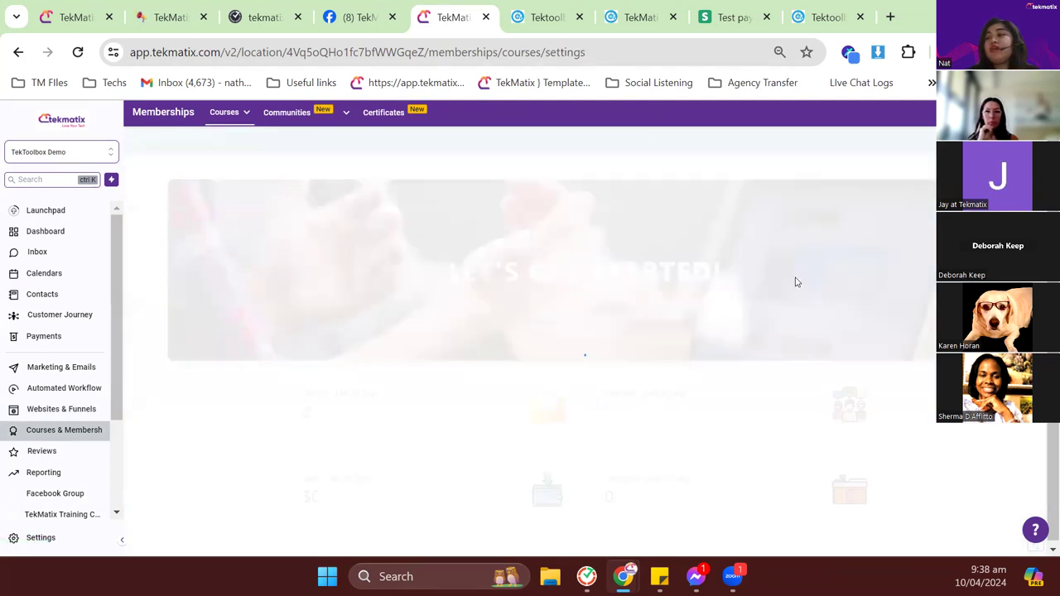
{"action": "left_click", "coordinate": [240, 114]}
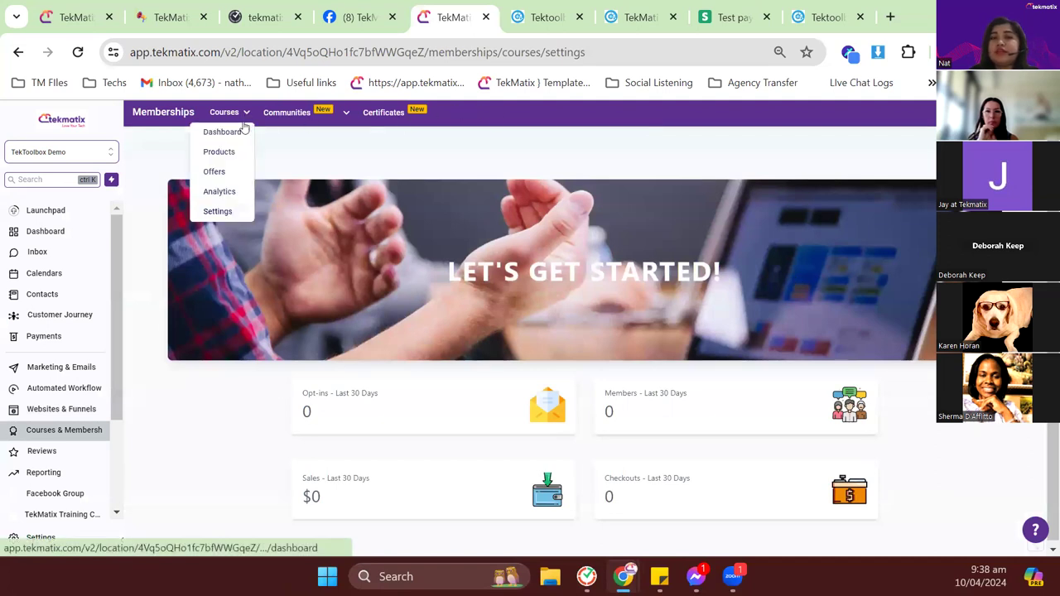
{"action": "left_click", "coordinate": [232, 216]}
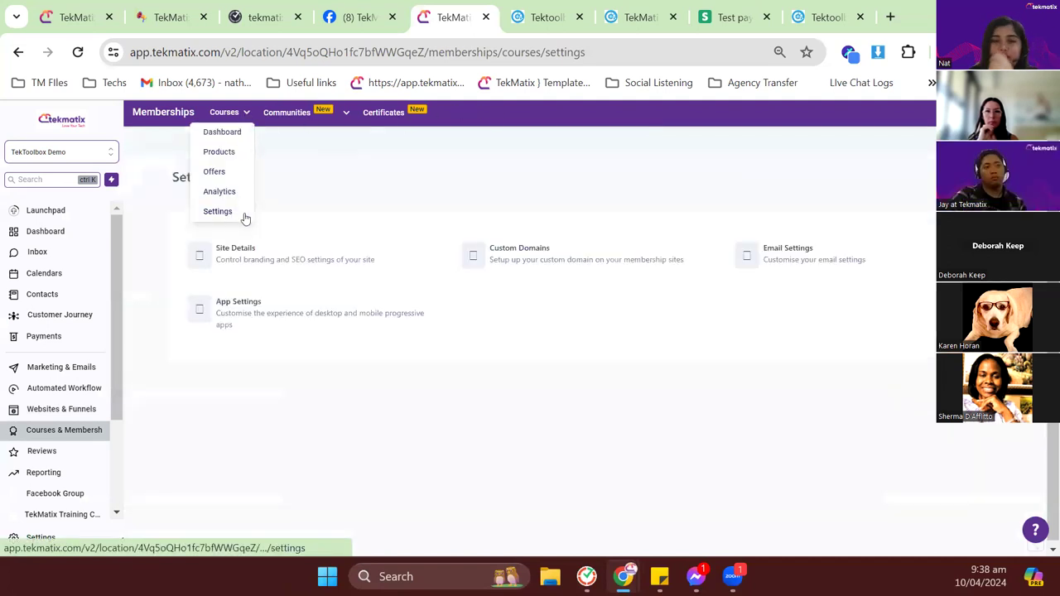
{"action": "left_click", "coordinate": [813, 258]}
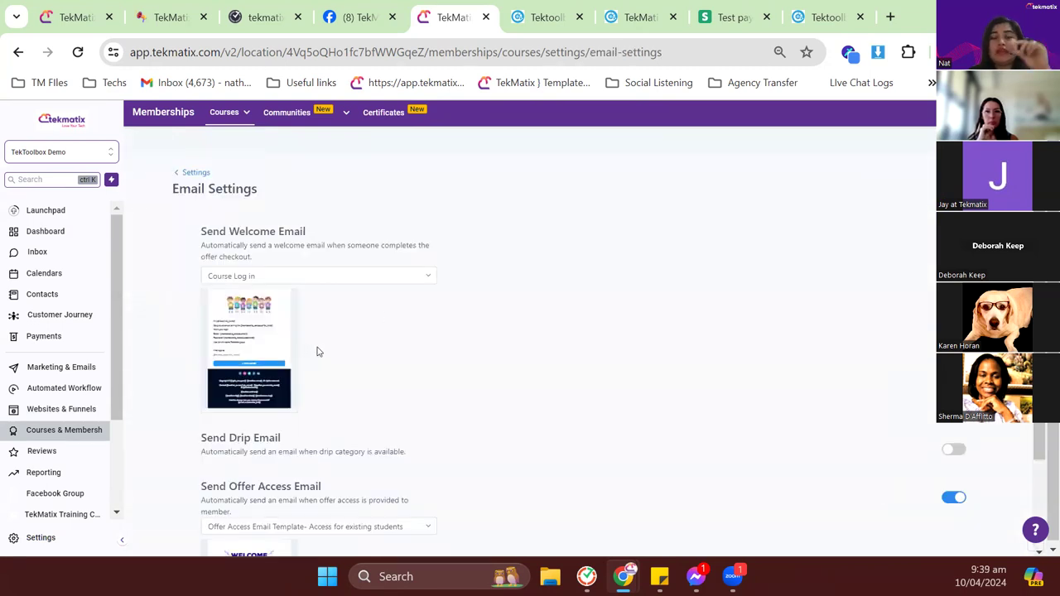
{"action": "mouse_move", "coordinate": [273, 321]}
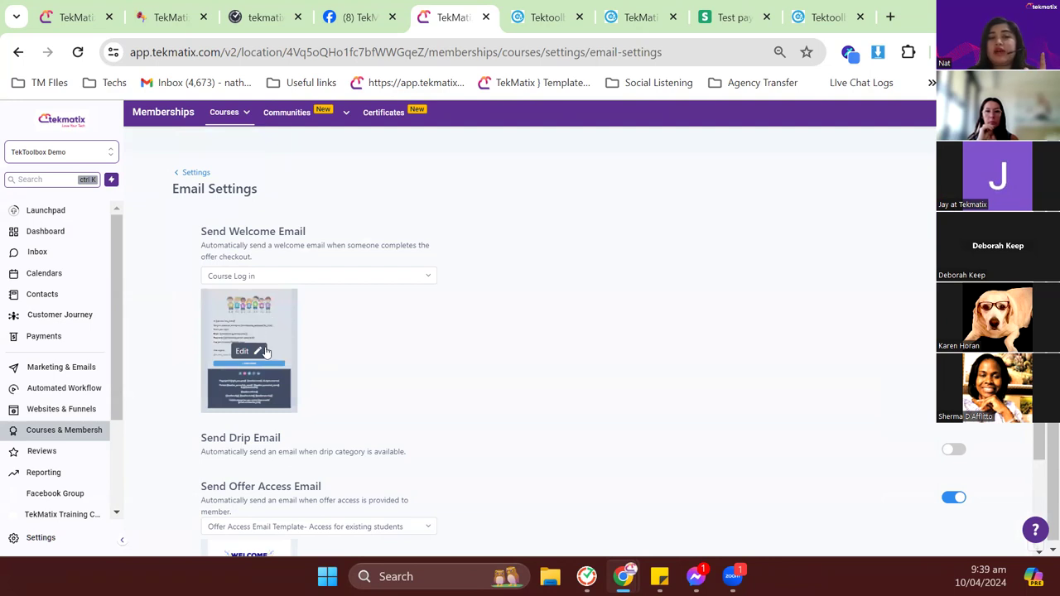
Return to Websites & Funnels and open the Client Portal Settings
{"action": "left_click", "coordinate": [73, 411]}
{"action": "mouse_move", "coordinate": [343, 112]}
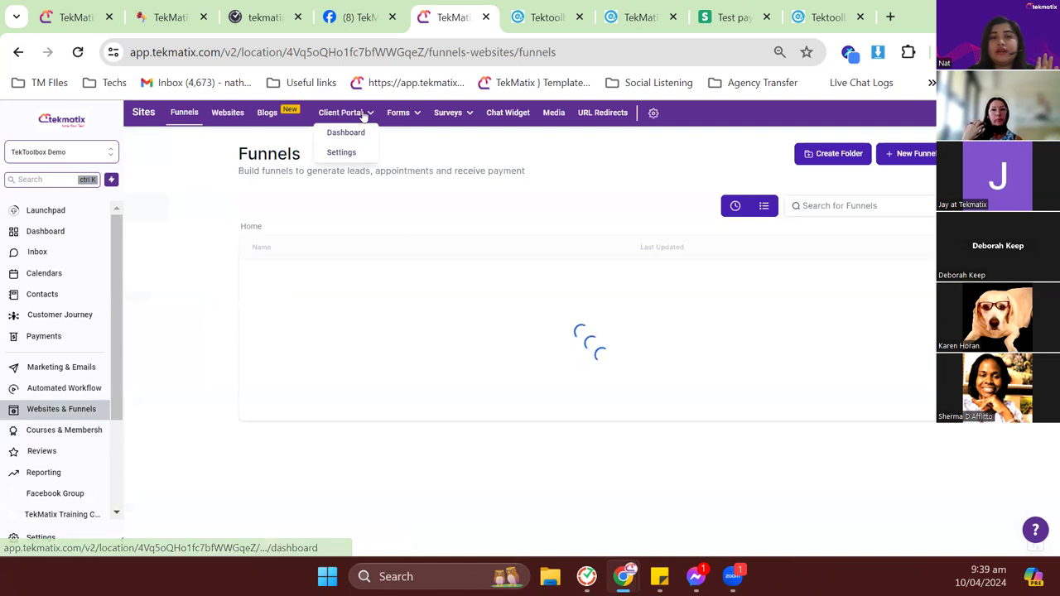
{"action": "left_click", "coordinate": [352, 152]}
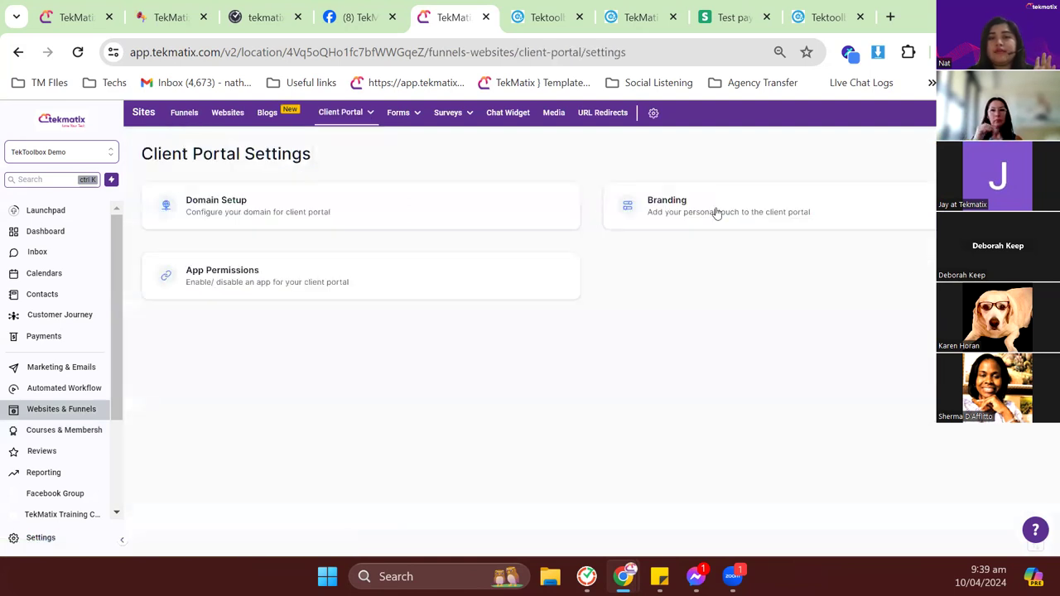